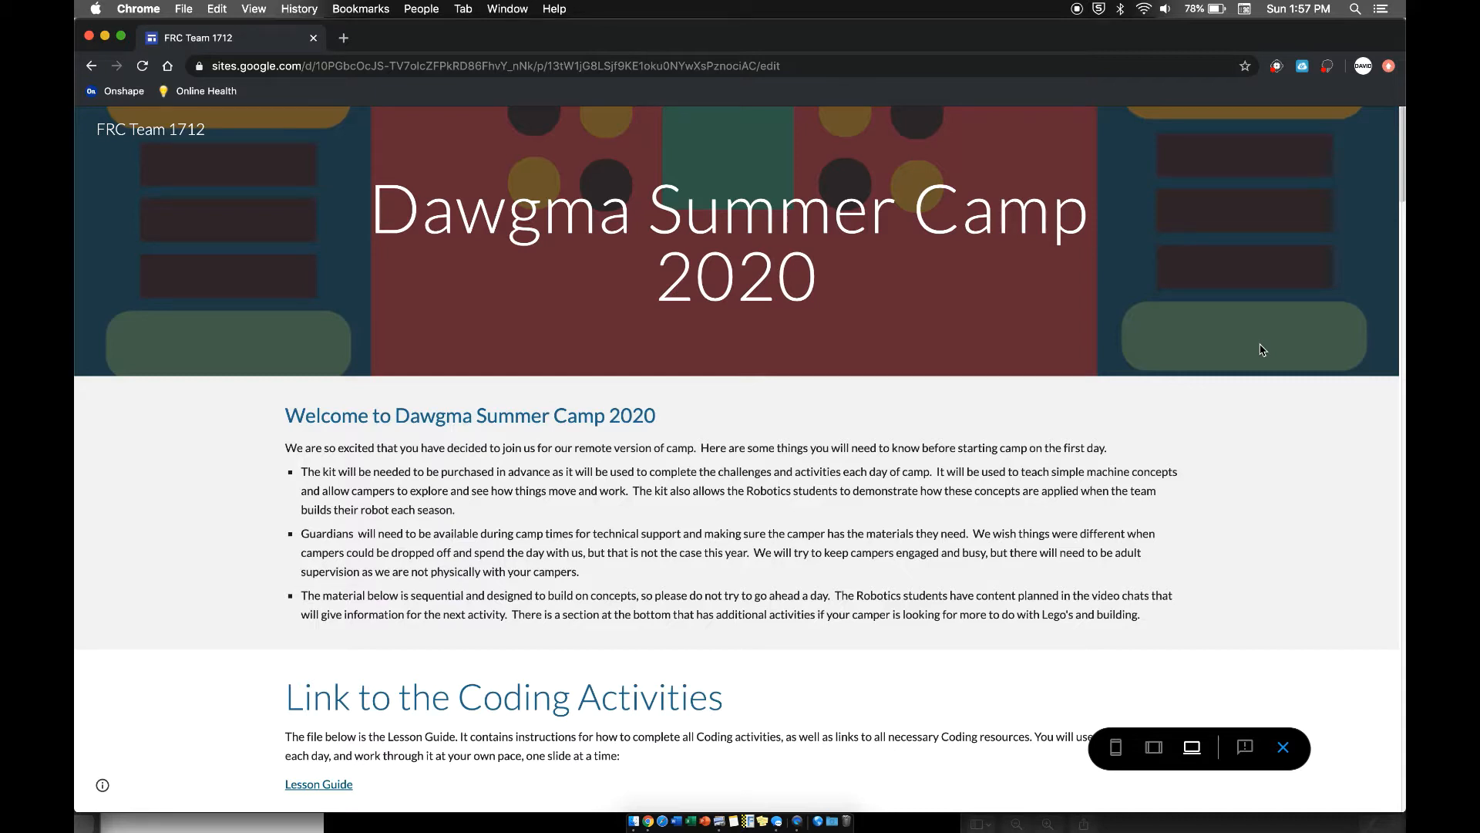
- Go to the Tinkercad dashboard through the camp page's link and create a new 3D design
{"action": "scroll", "coordinate": [1262, 349], "scroll_direction": "down", "scroll_amount": 1}
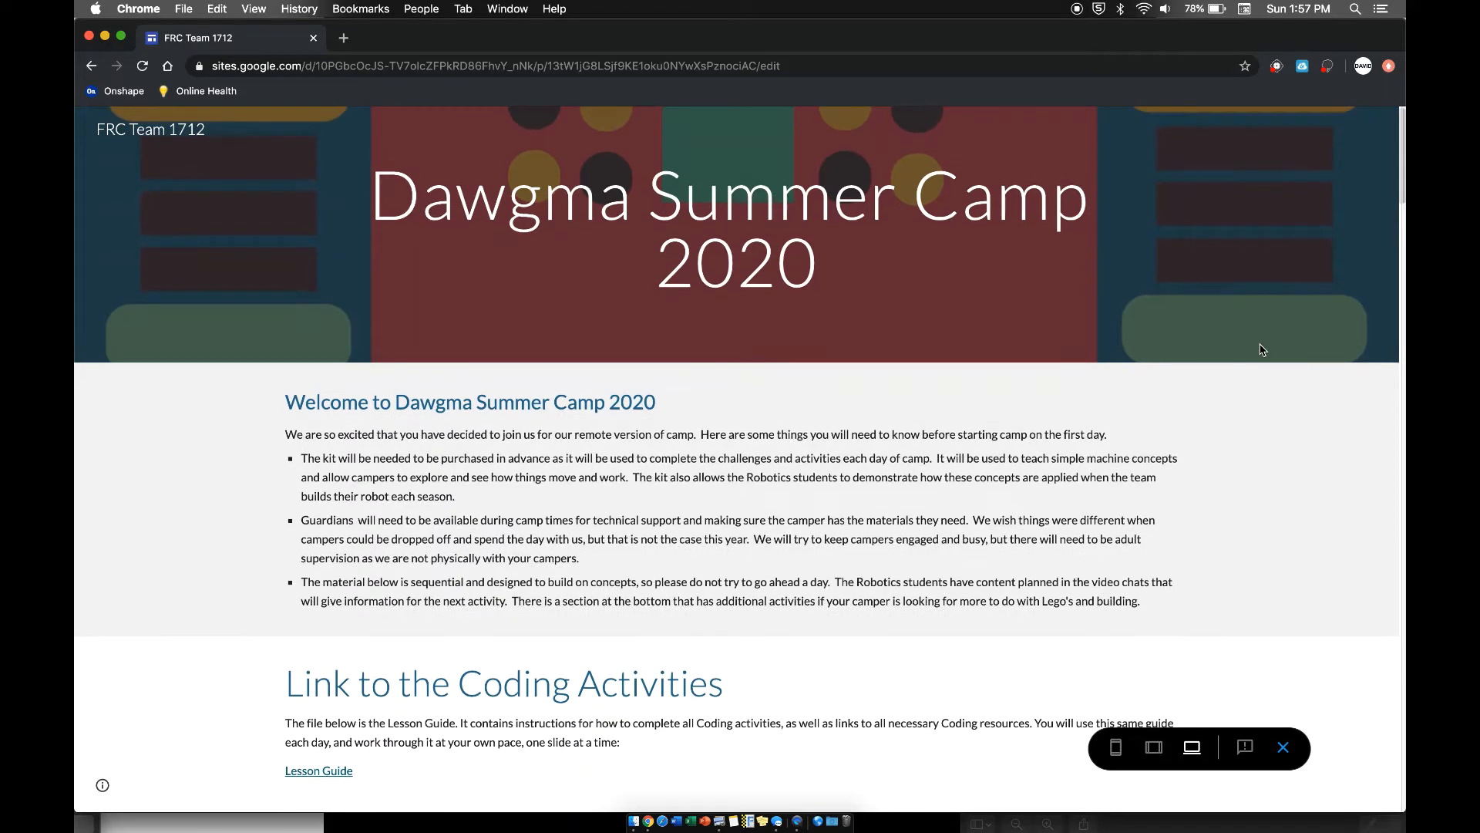
{"action": "scroll", "coordinate": [1262, 349], "scroll_direction": "down", "scroll_amount": 10}
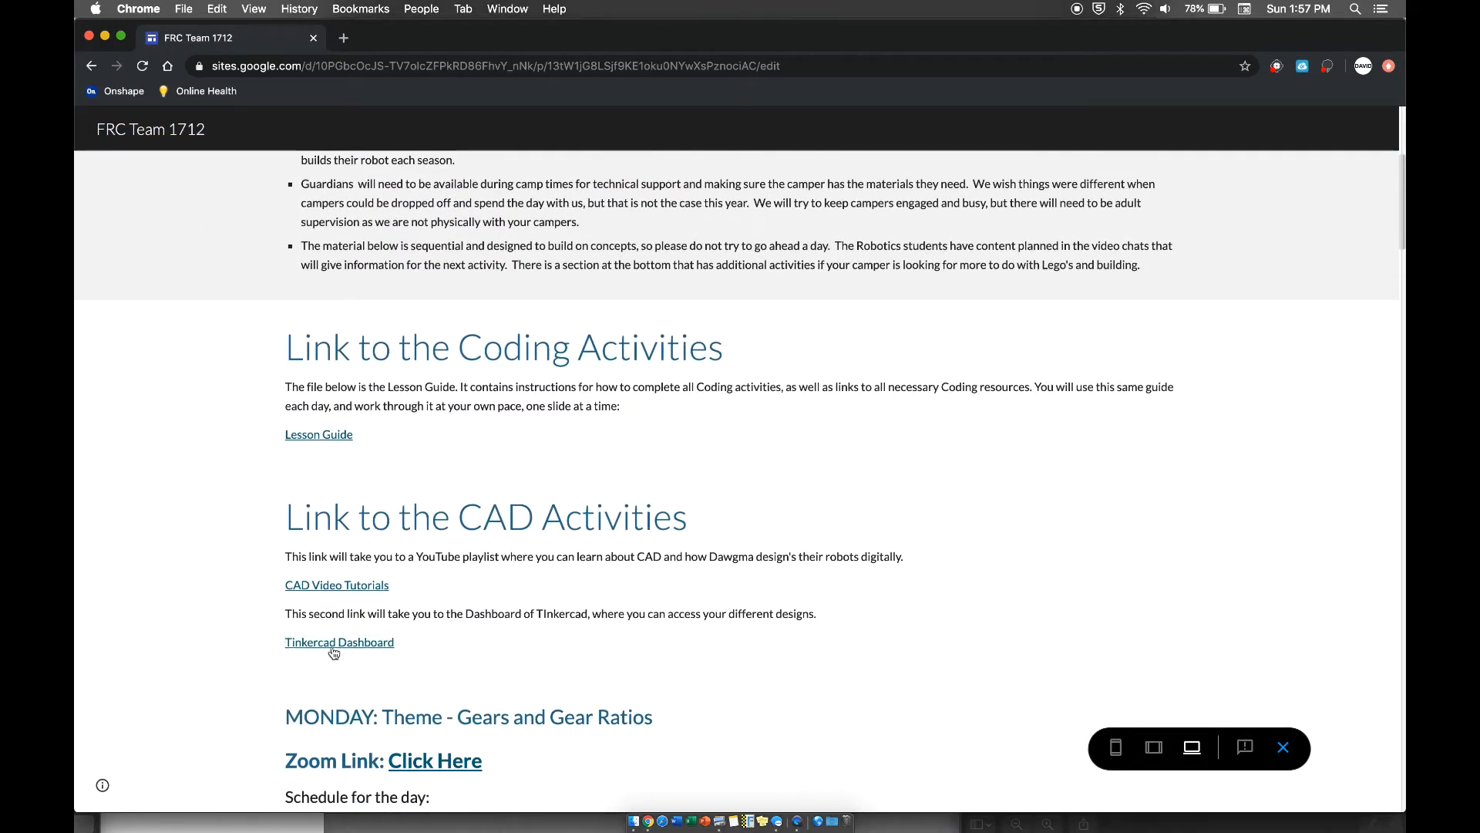
{"action": "left_click", "coordinate": [339, 650]}
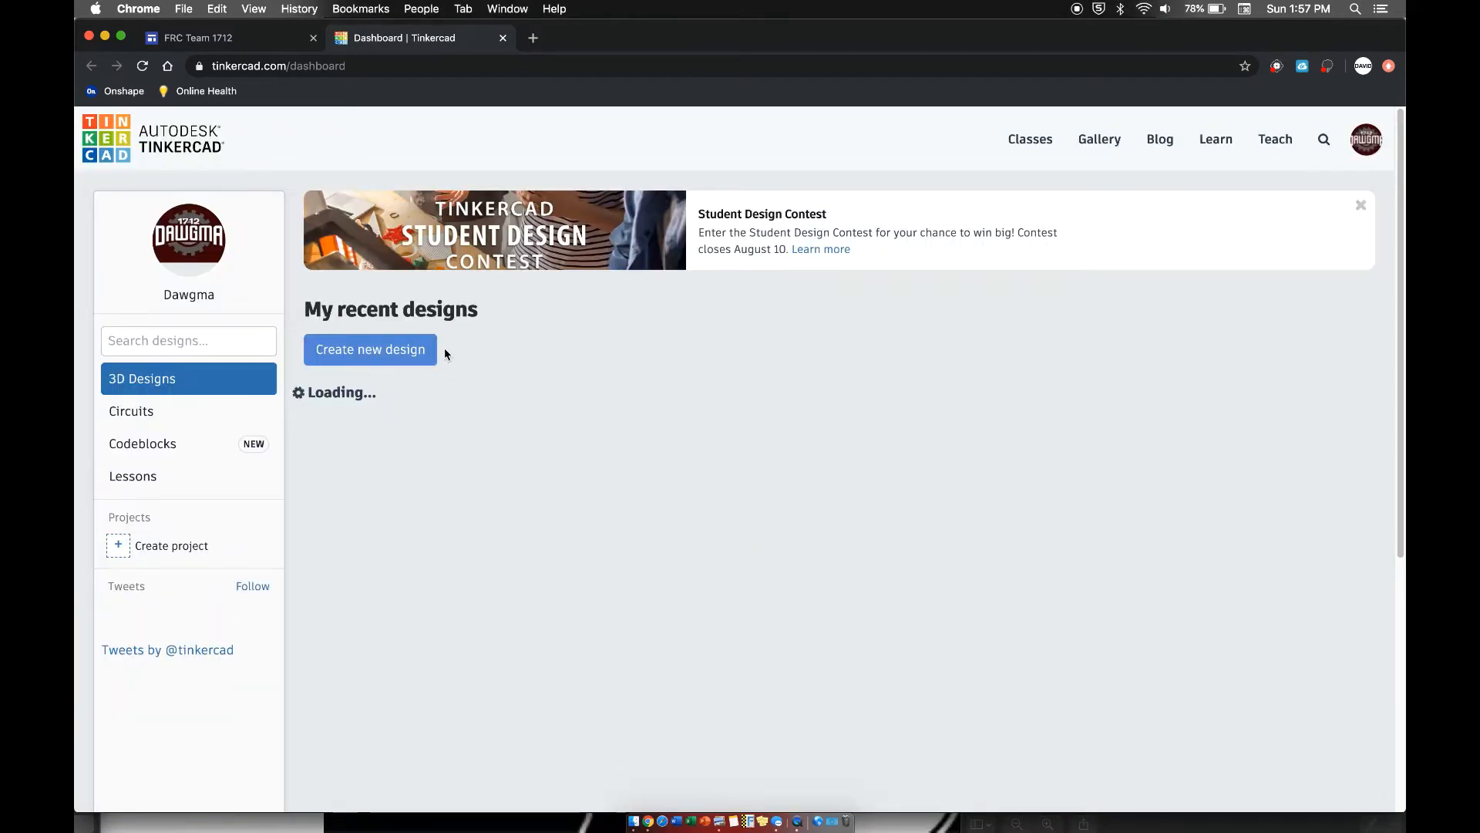
{"action": "left_click", "coordinate": [389, 353]}
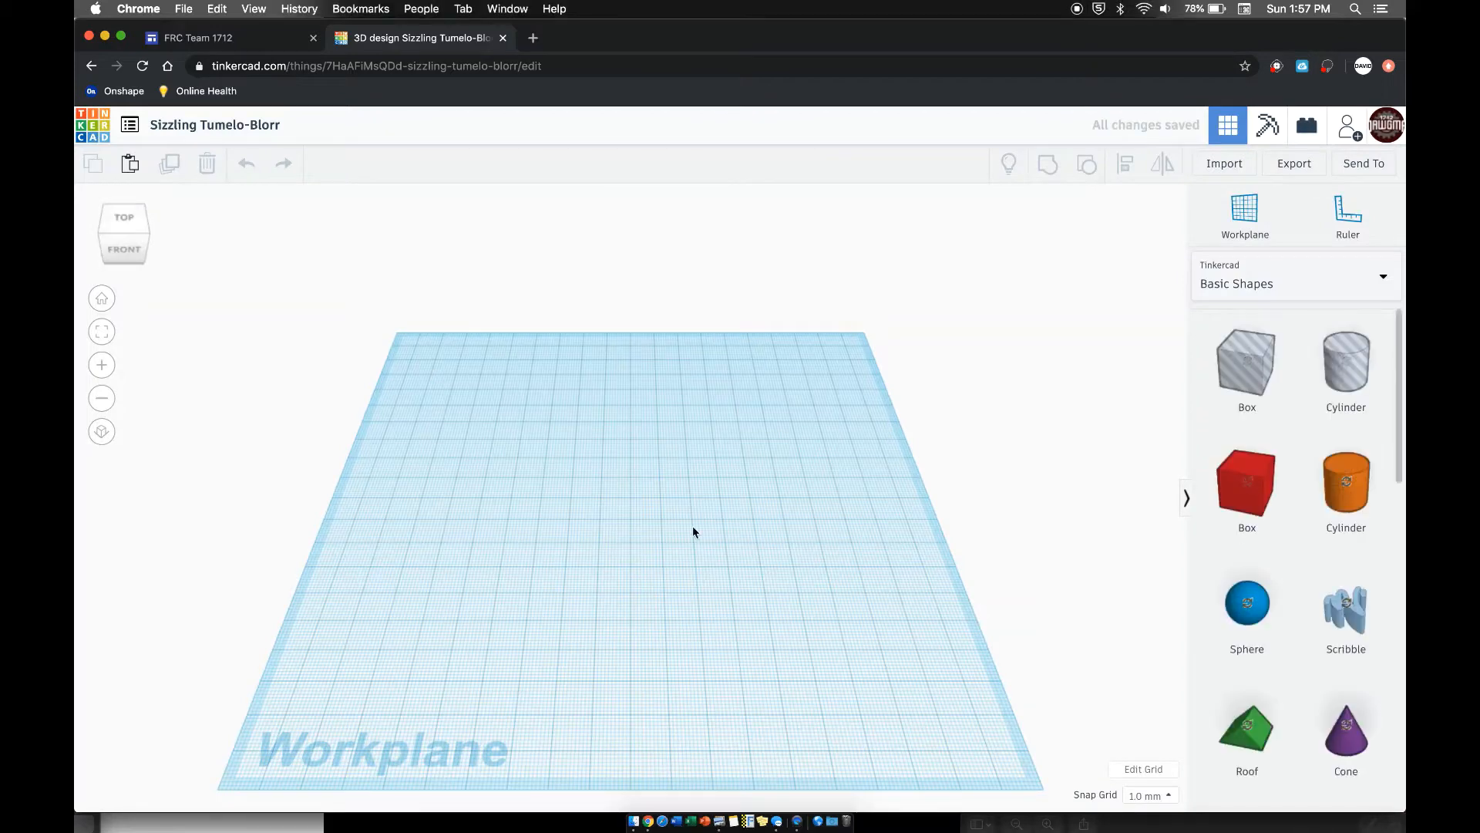
- Examine the reference screenshot of the finished red brick in Preview, then return to the empty design
{"action": "left_click", "coordinate": [1234, 813]}
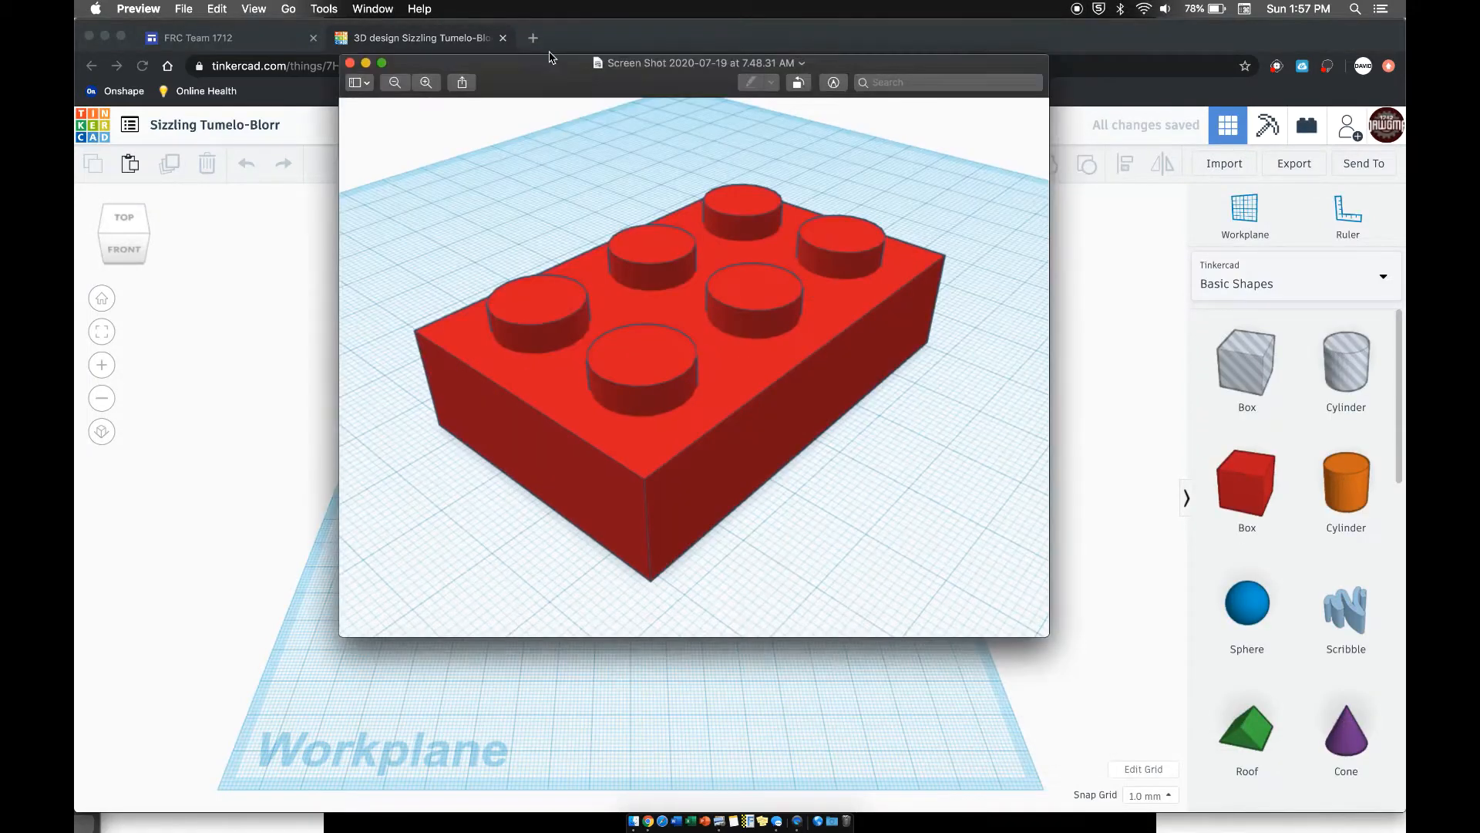
{"action": "left_click_drag", "start_coordinate": [535, 63], "coordinate": [563, 162]}
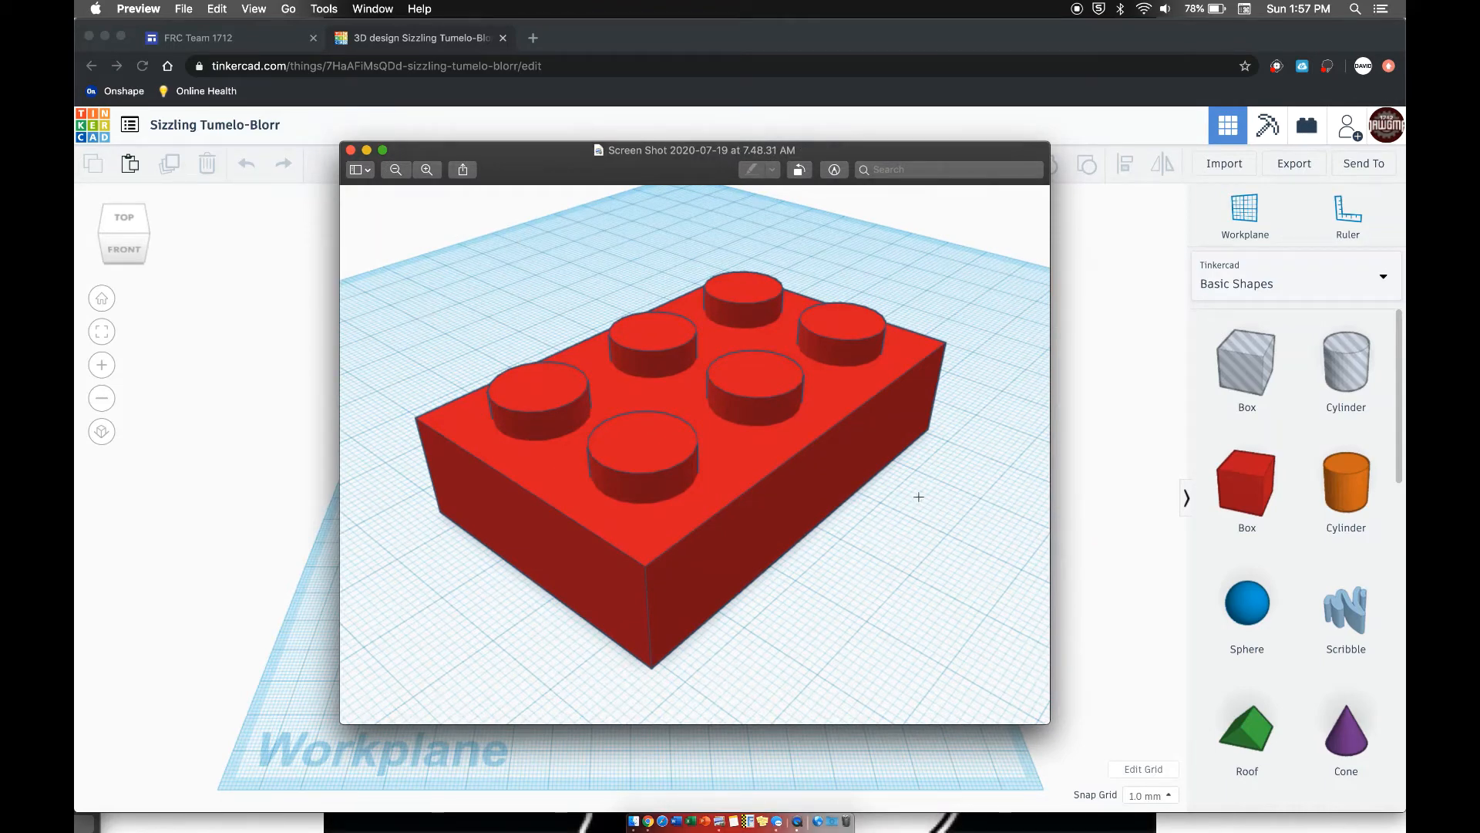
{"action": "left_click_drag", "start_coordinate": [501, 169], "coordinate": [1107, 797]}
{"action": "left_click", "coordinate": [827, 506]}
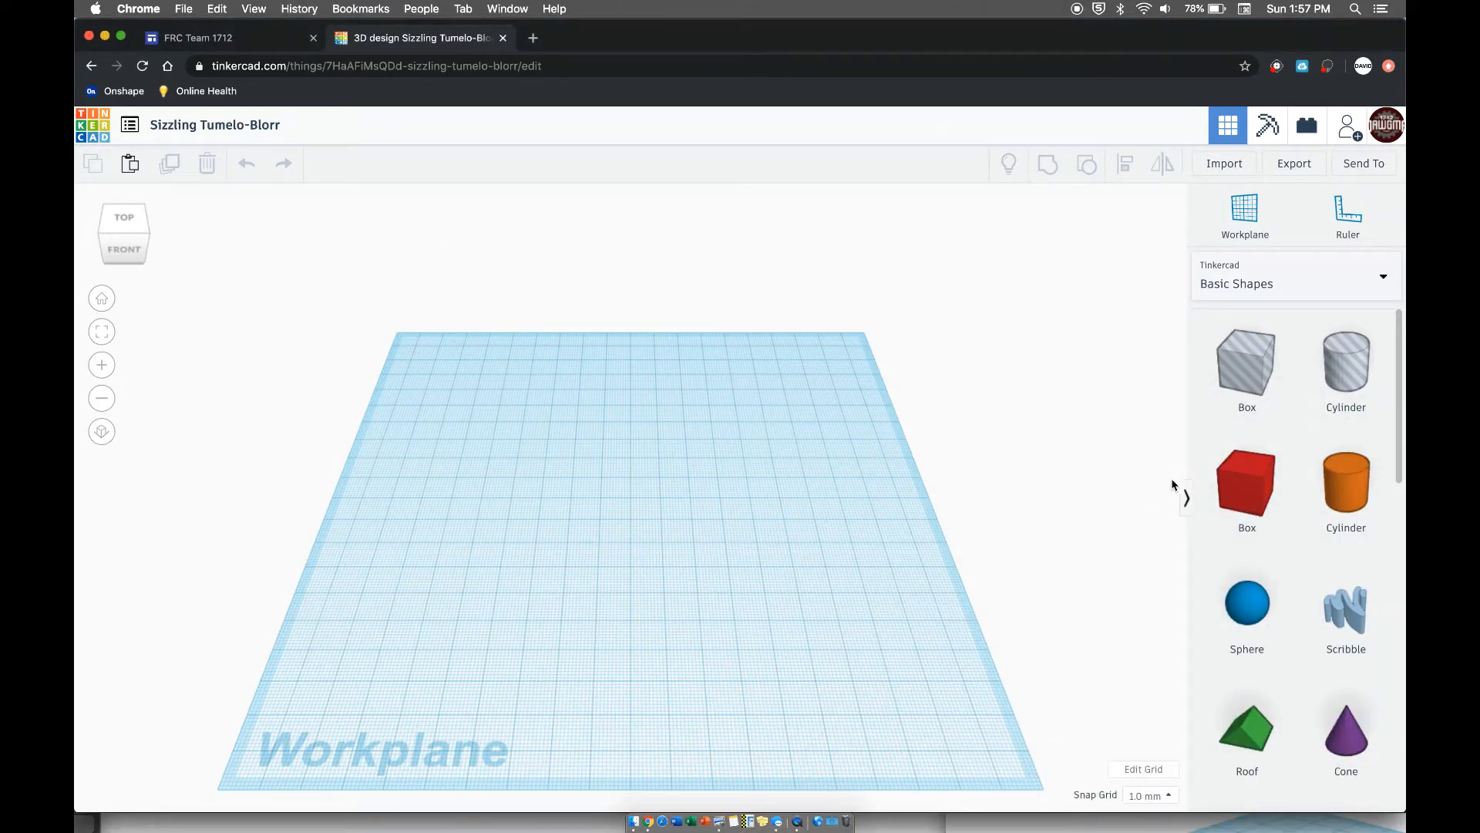
- Place a solid red box on the workplane and set its length, running front to back, to 62 mm
{"action": "left_click_drag", "start_coordinate": [1246, 485], "coordinate": [530, 520]}
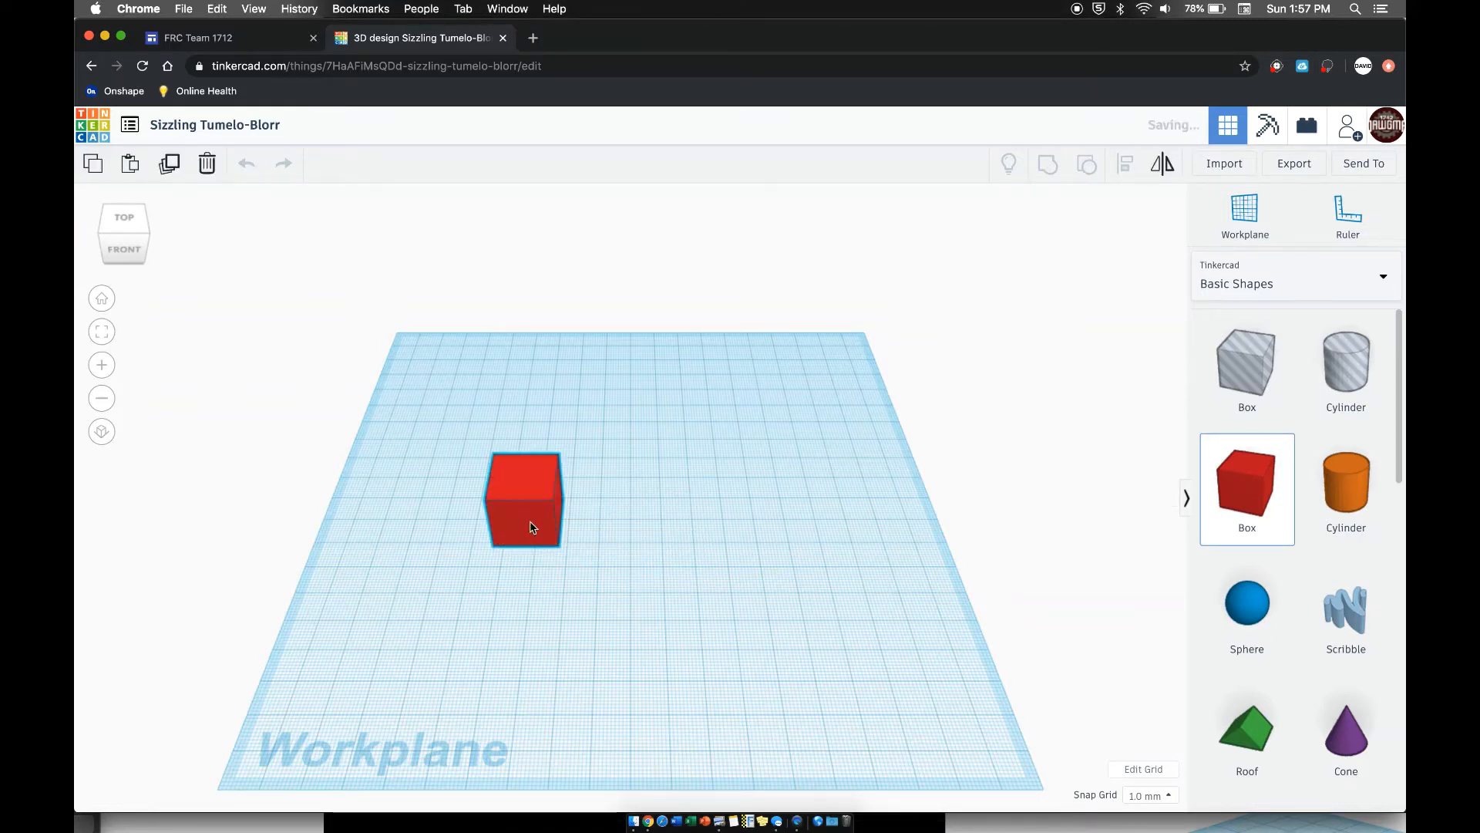
{"action": "right_click_drag", "start_coordinate": [698, 496], "coordinate": [627, 450]}
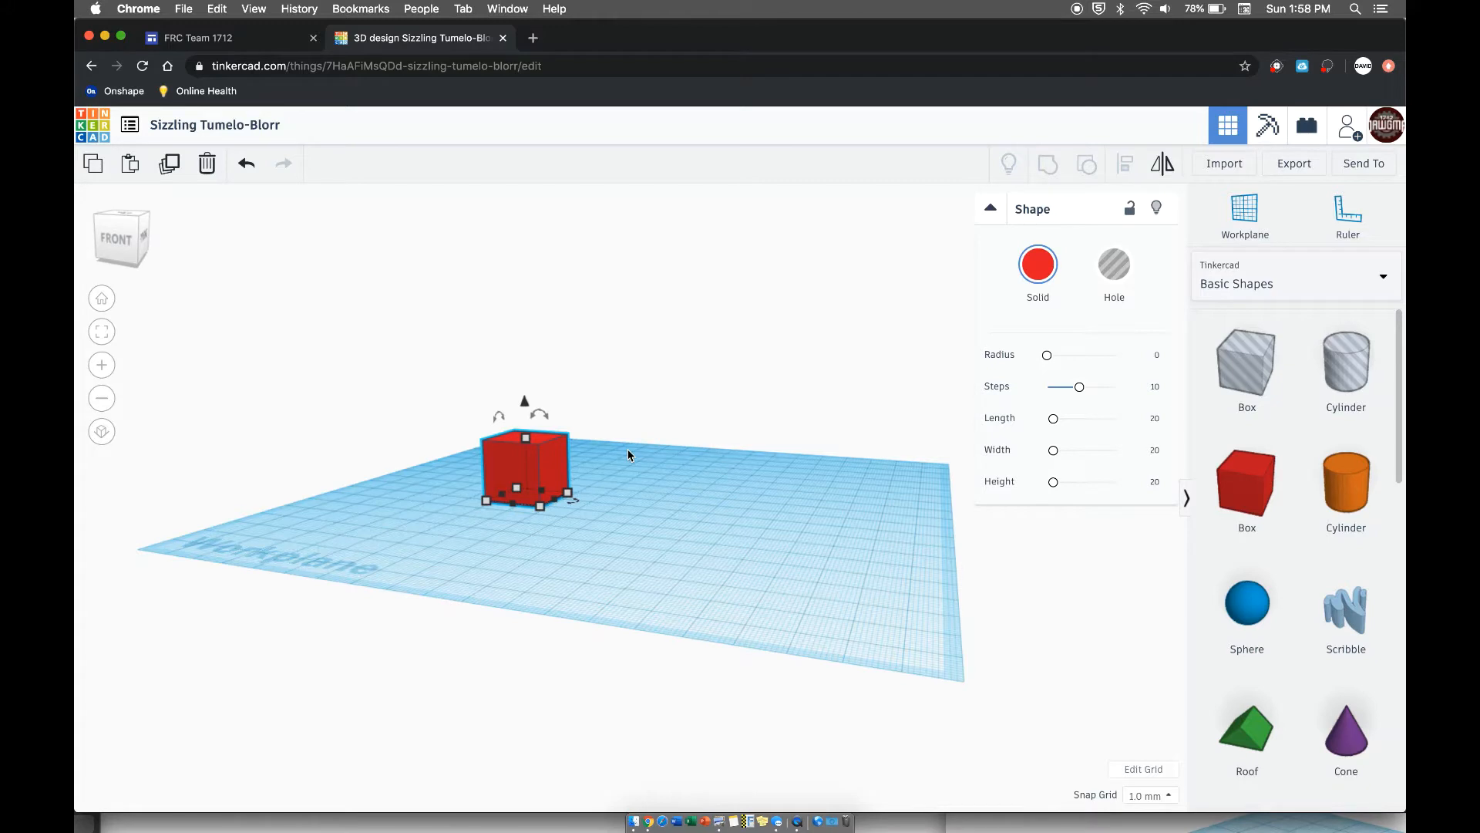
{"action": "mouse_move", "coordinate": [566, 493]}
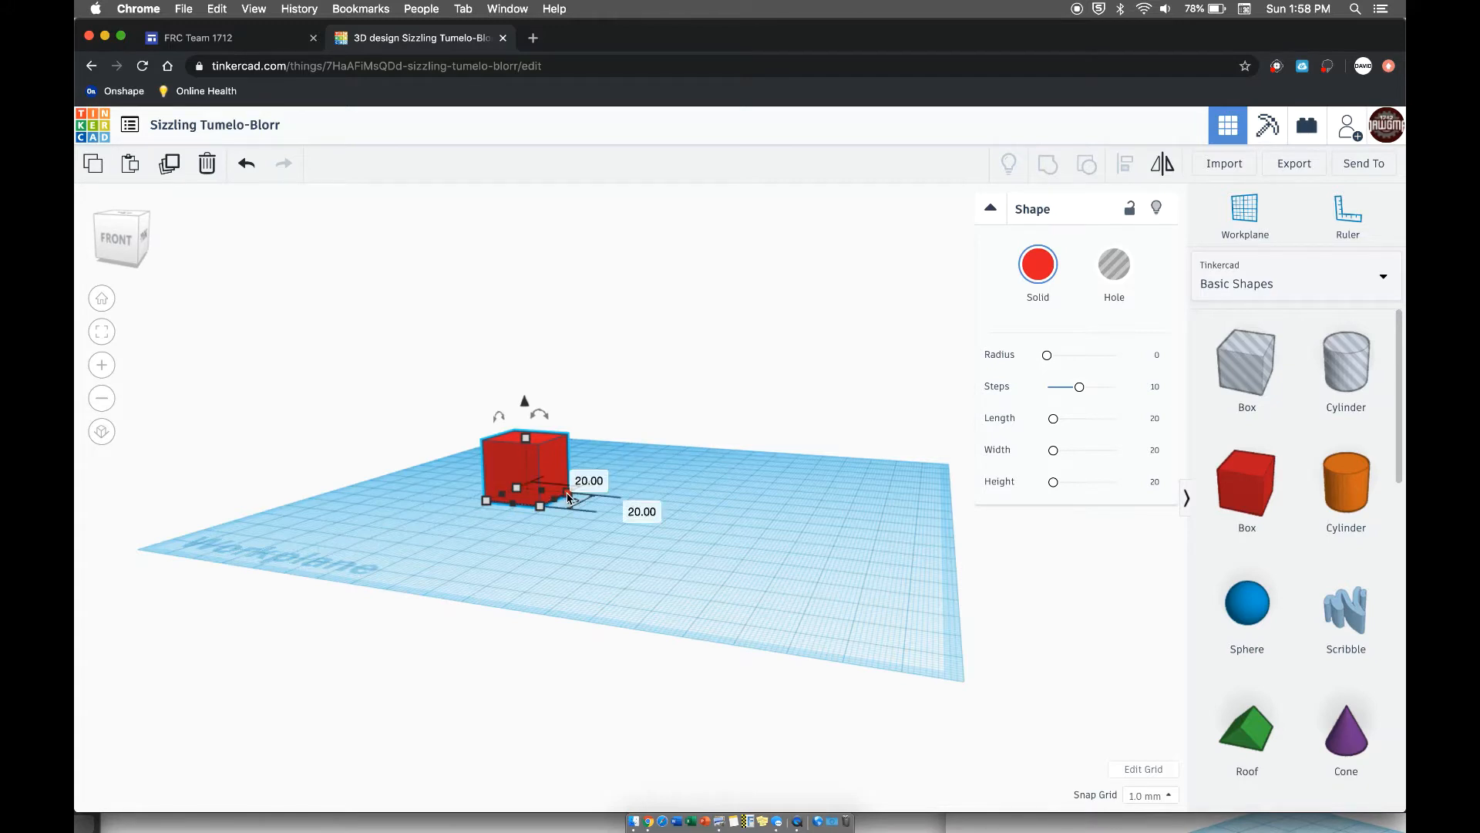
{"action": "left_click", "coordinate": [629, 507]}
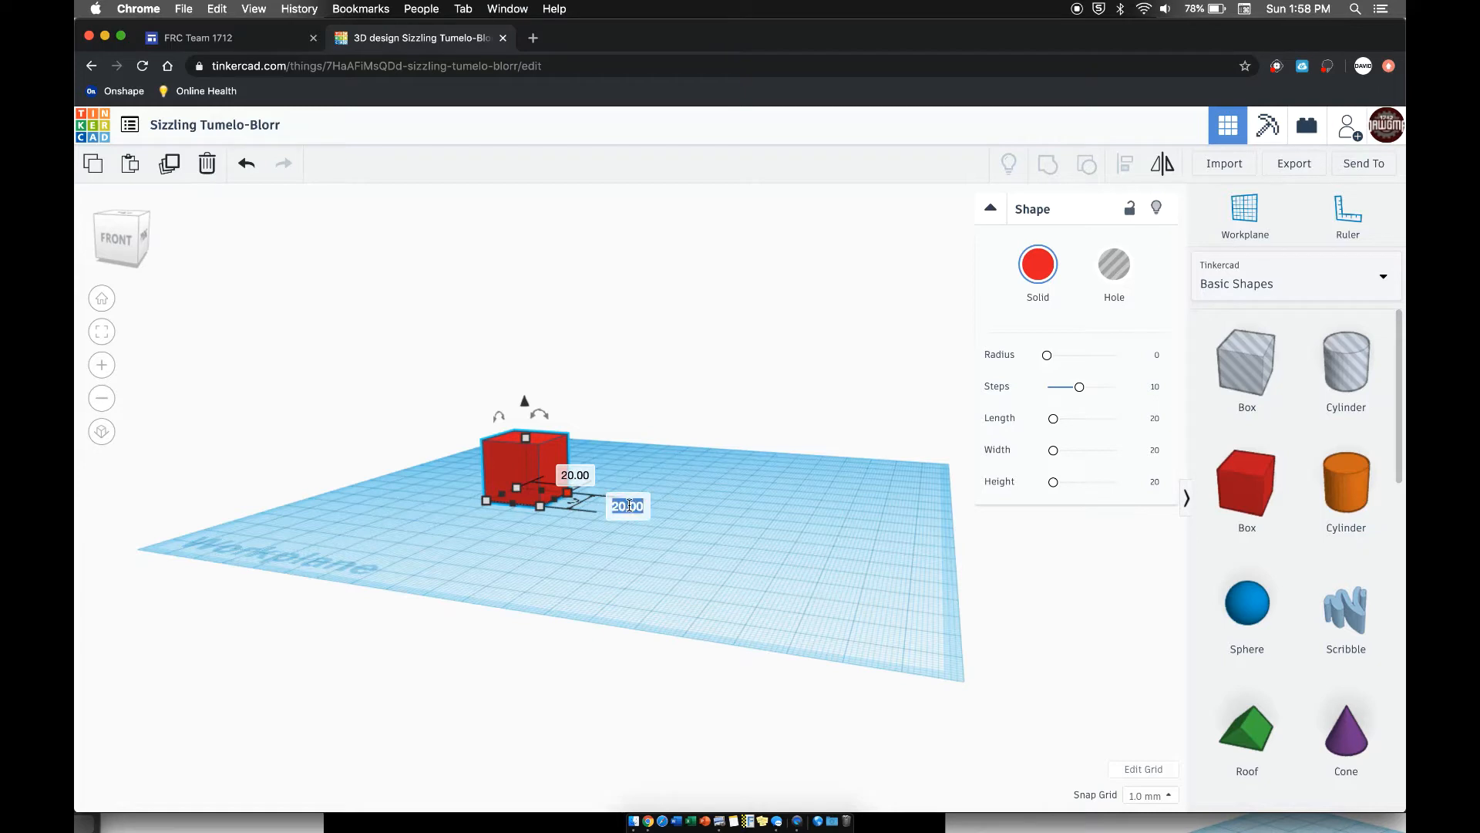
{"action": "type", "text": "62"}
{"action": "key", "text": "Return"}
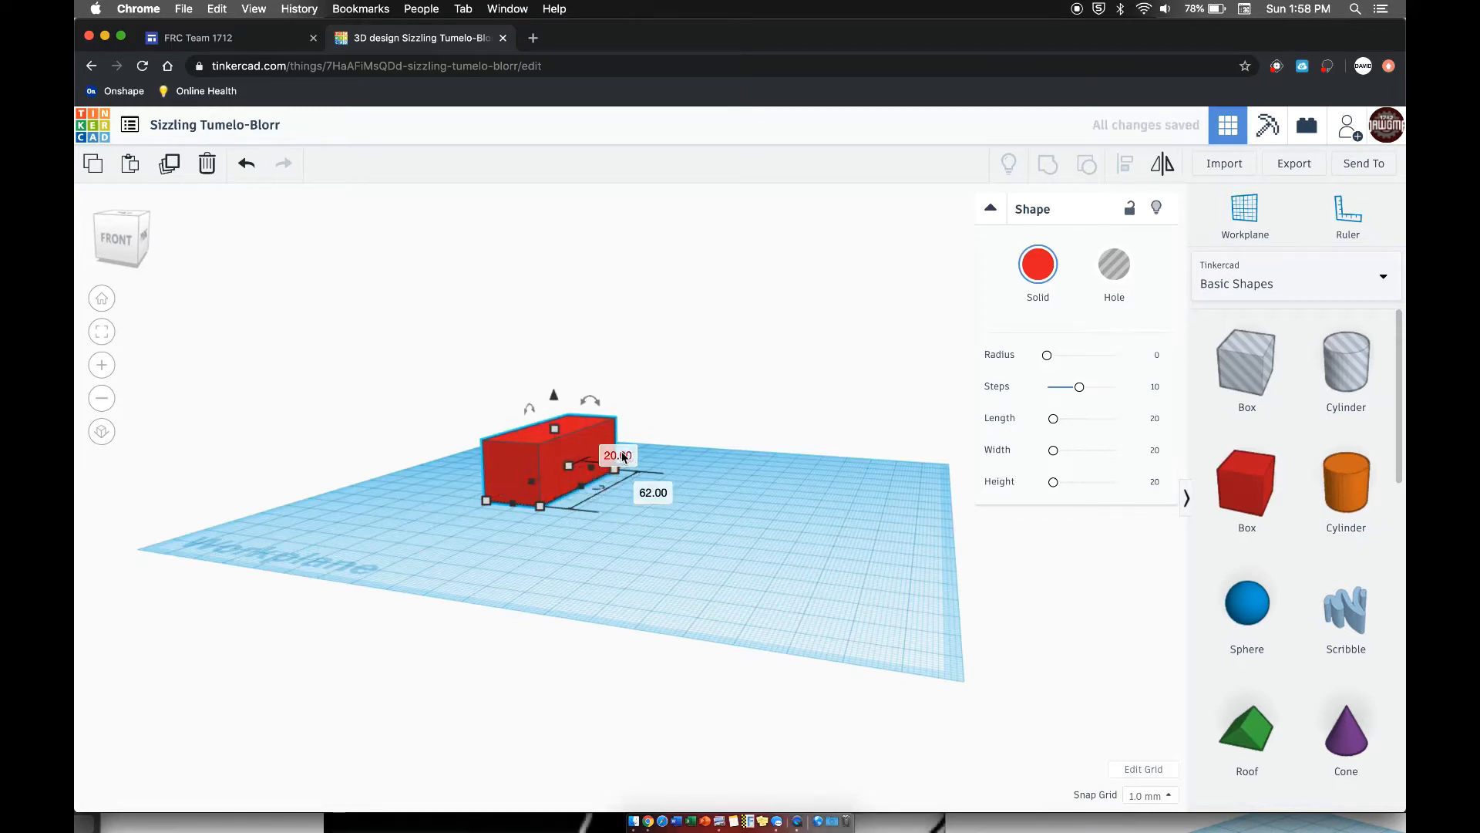
- Set the red box's width to 40 mm and its height to 15 mm
{"action": "left_click", "coordinate": [625, 456]}
{"action": "type", "text": "40"}
{"action": "key", "text": "Return"}
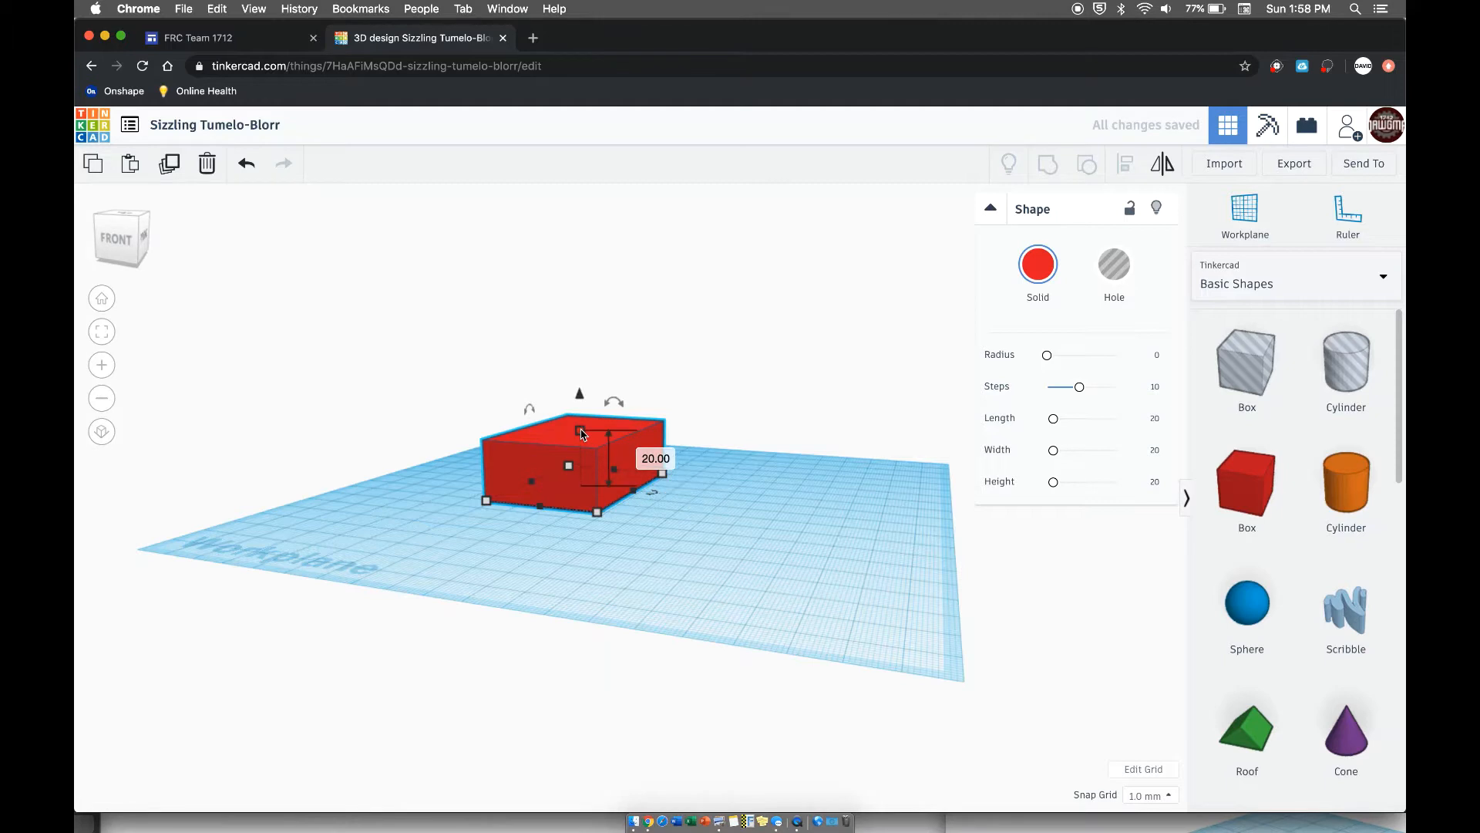
{"action": "left_click", "coordinate": [667, 457]}
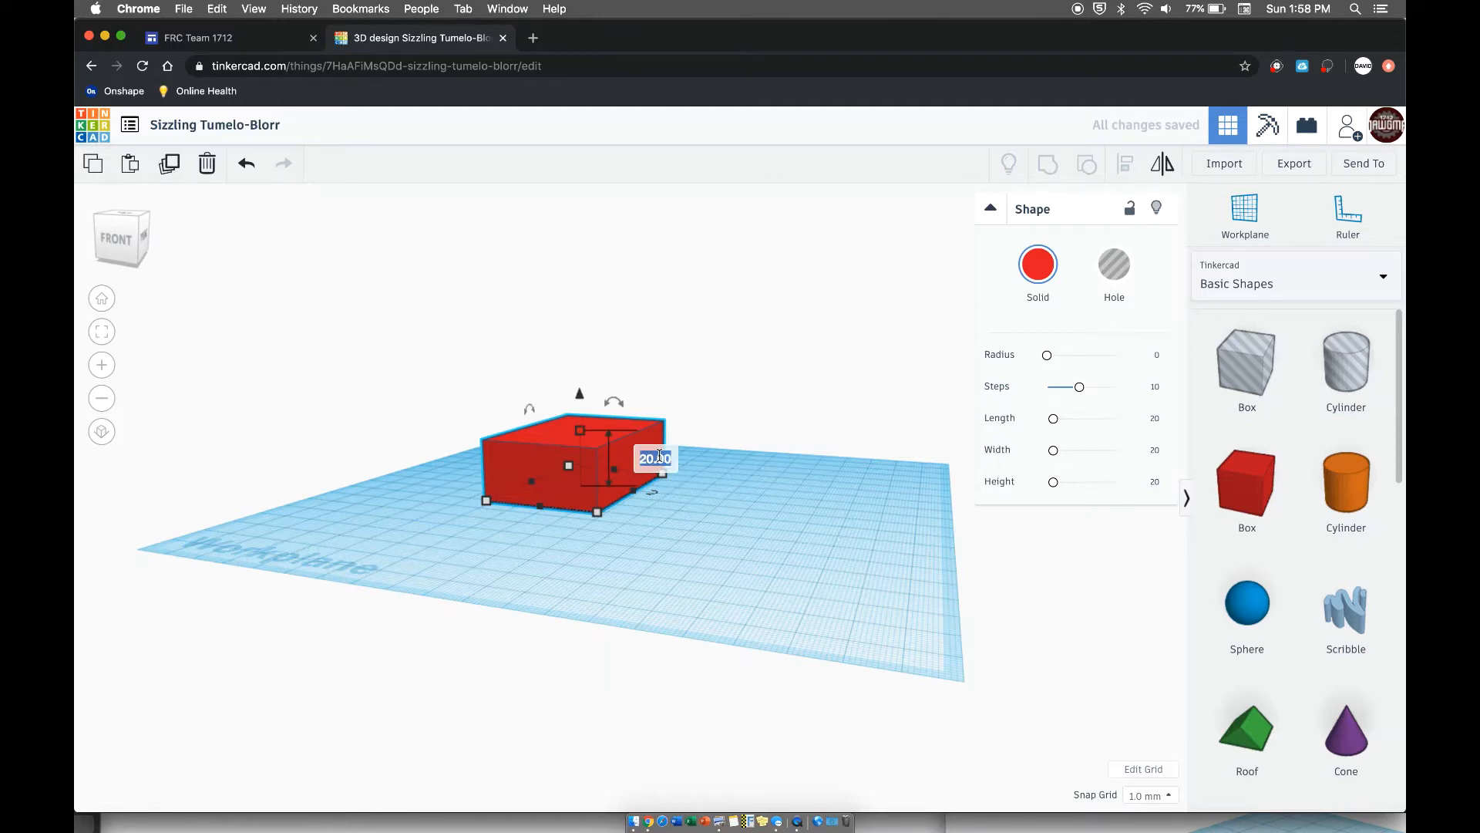
{"action": "type", "text": "15"}
{"action": "key", "text": "Return"}
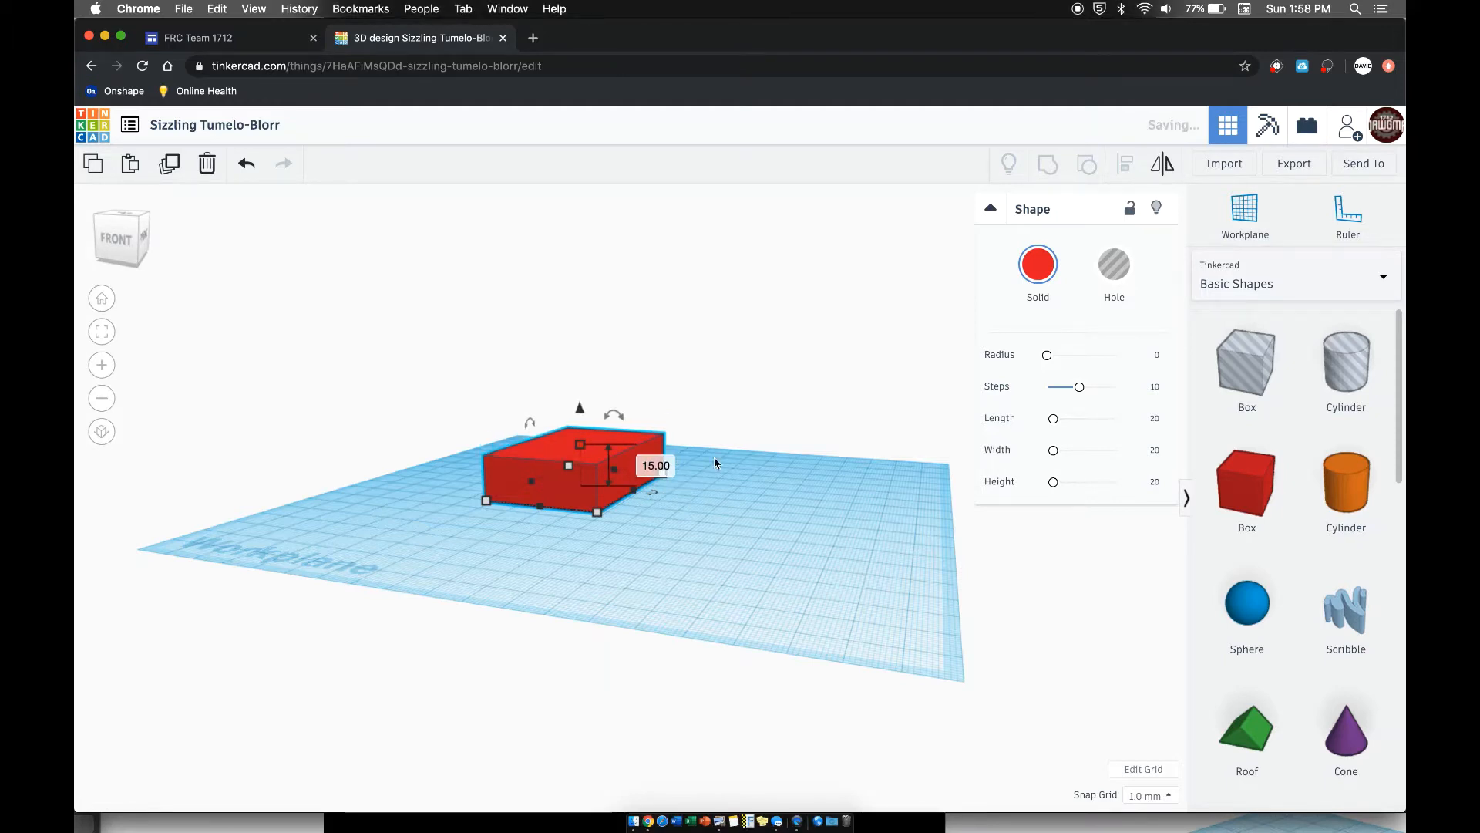
{"action": "left_click", "coordinate": [723, 409]}
- Check the arrangement of the round studs in the reference brick screenshot against the red box
{"action": "scroll", "coordinate": [626, 475], "scroll_direction": "up", "scroll_amount": 5}
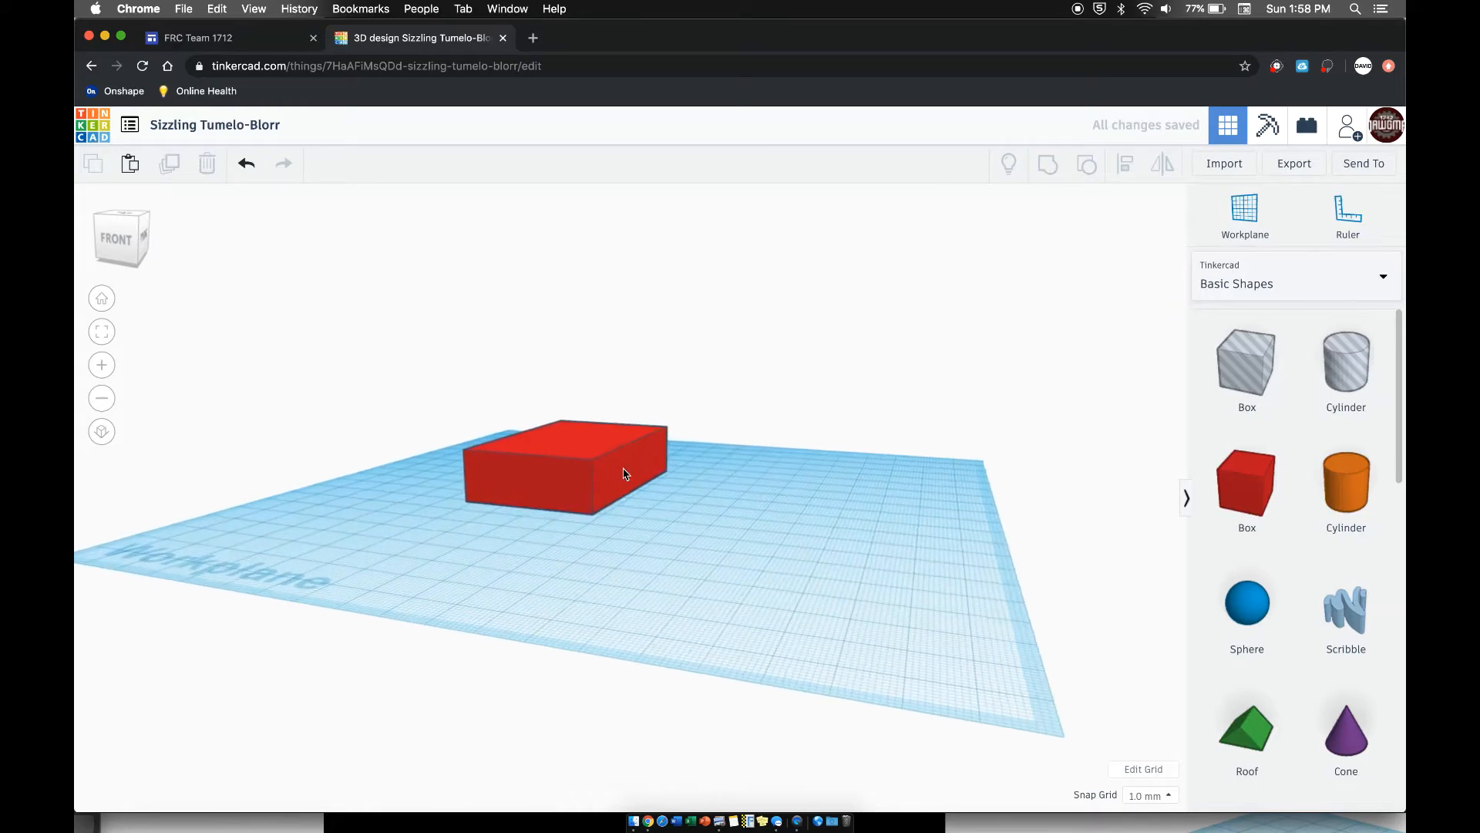
{"action": "right_click_drag", "start_coordinate": [628, 480], "coordinate": [644, 570]}
{"action": "left_click_drag", "start_coordinate": [1229, 823], "coordinate": [820, 181]}
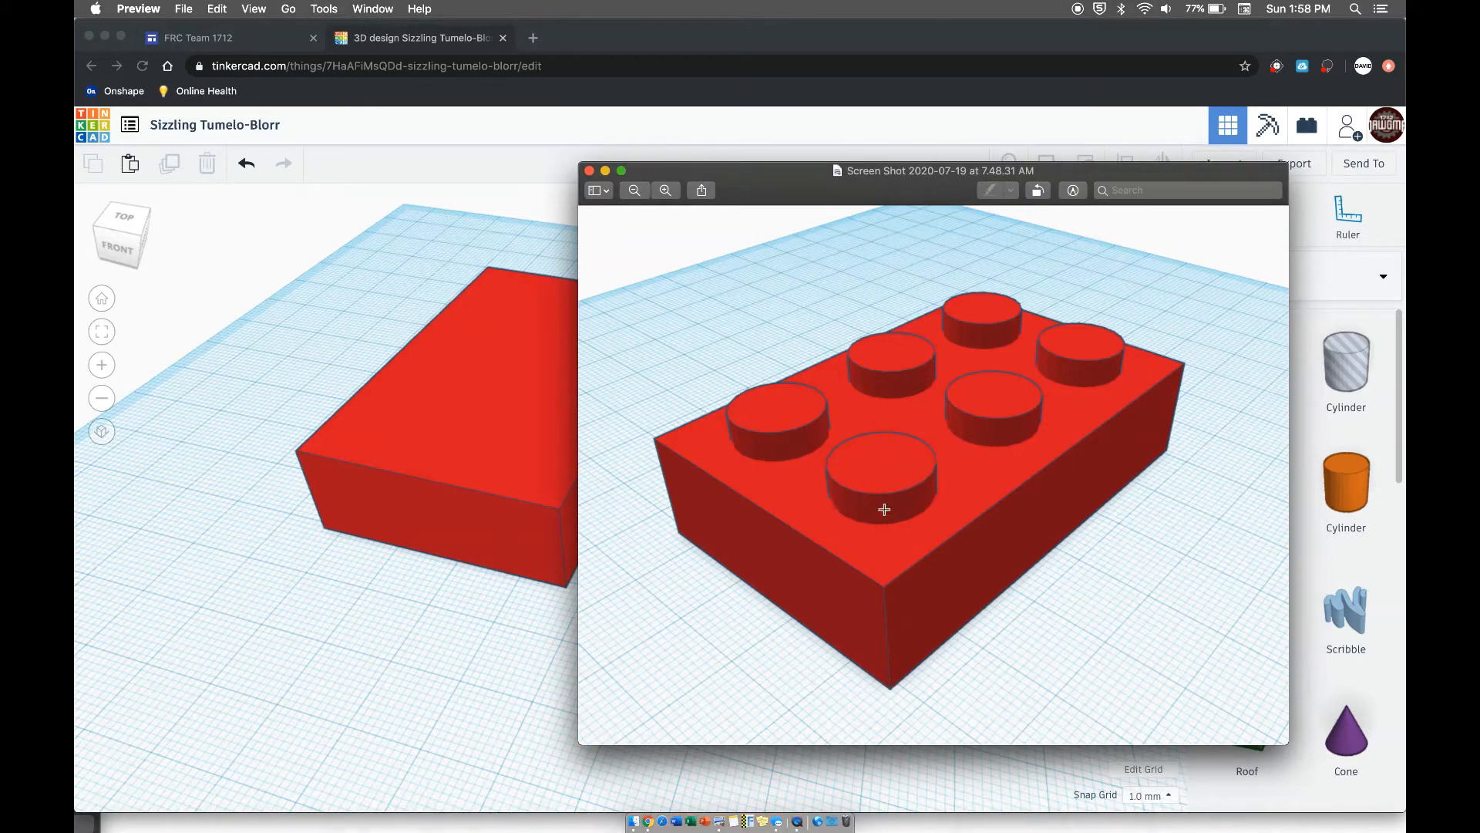
{"action": "left_click_drag", "start_coordinate": [745, 184], "coordinate": [1102, 831]}
{"action": "left_click", "coordinate": [891, 604]}
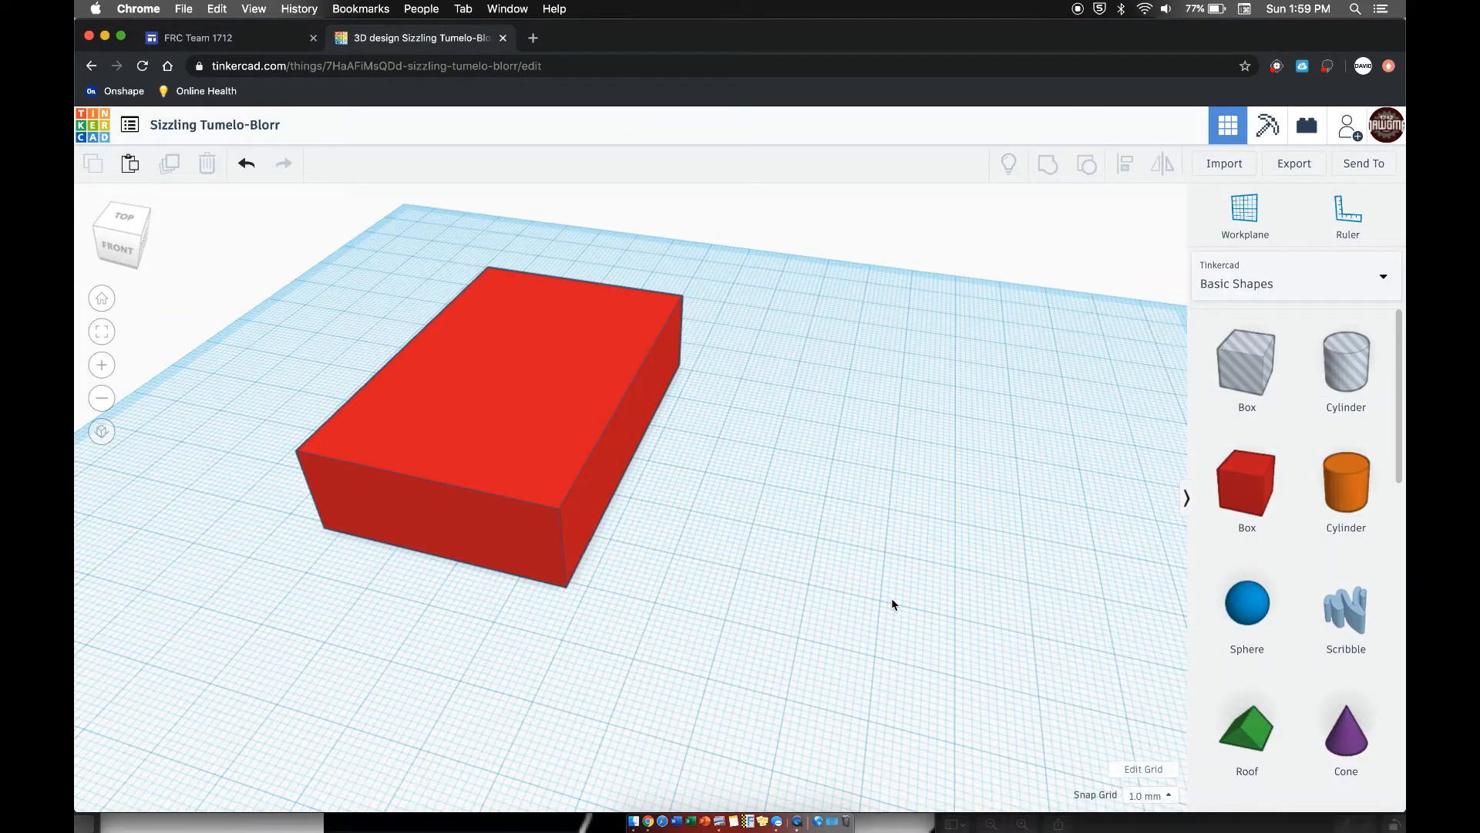
- Set a new workplane on the red box's upper face
{"action": "right_click_drag", "start_coordinate": [765, 419], "coordinate": [765, 378]}
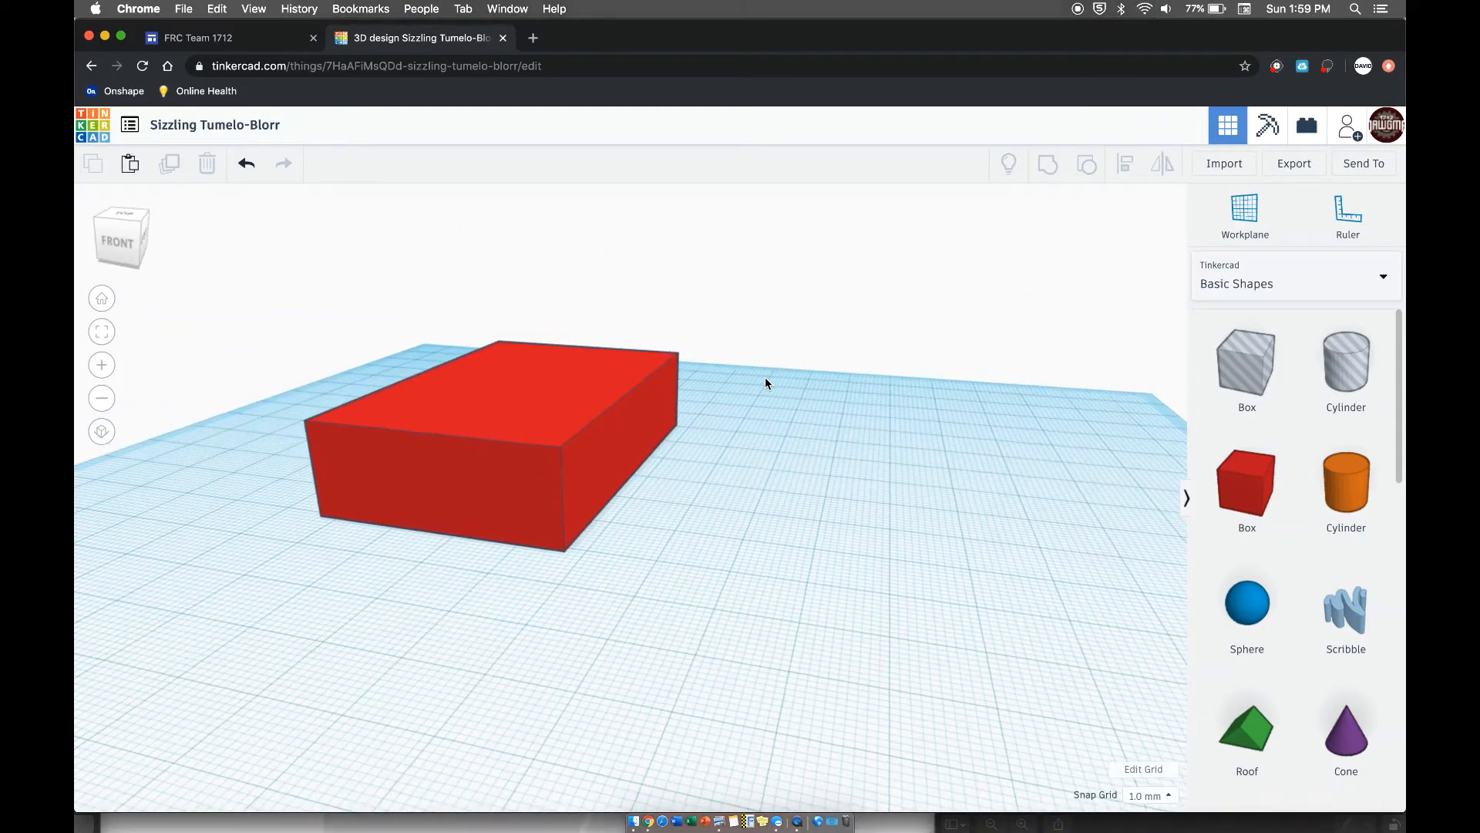
{"action": "left_click", "coordinate": [1244, 212]}
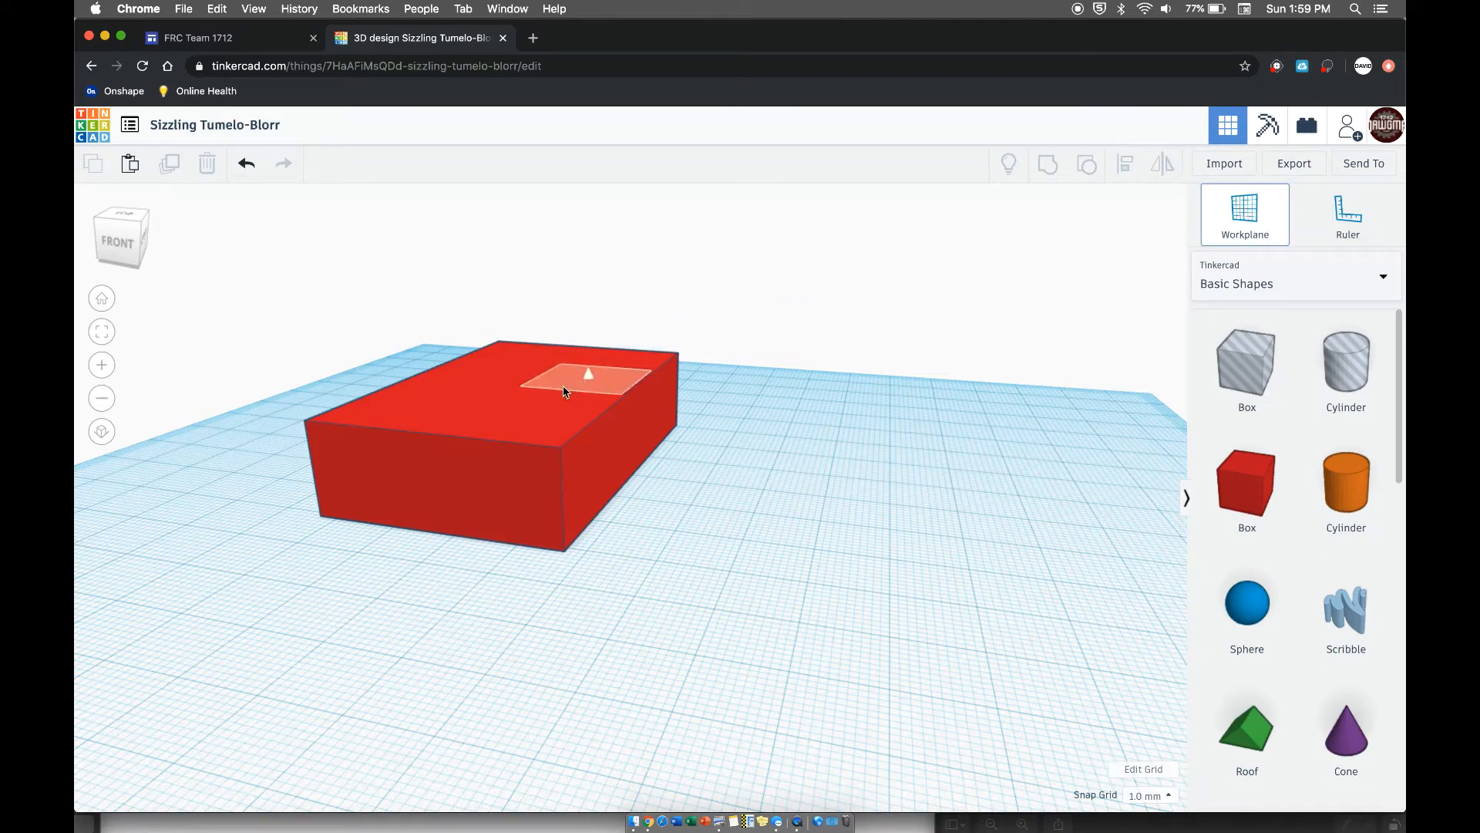
{"action": "left_click", "coordinate": [529, 392]}
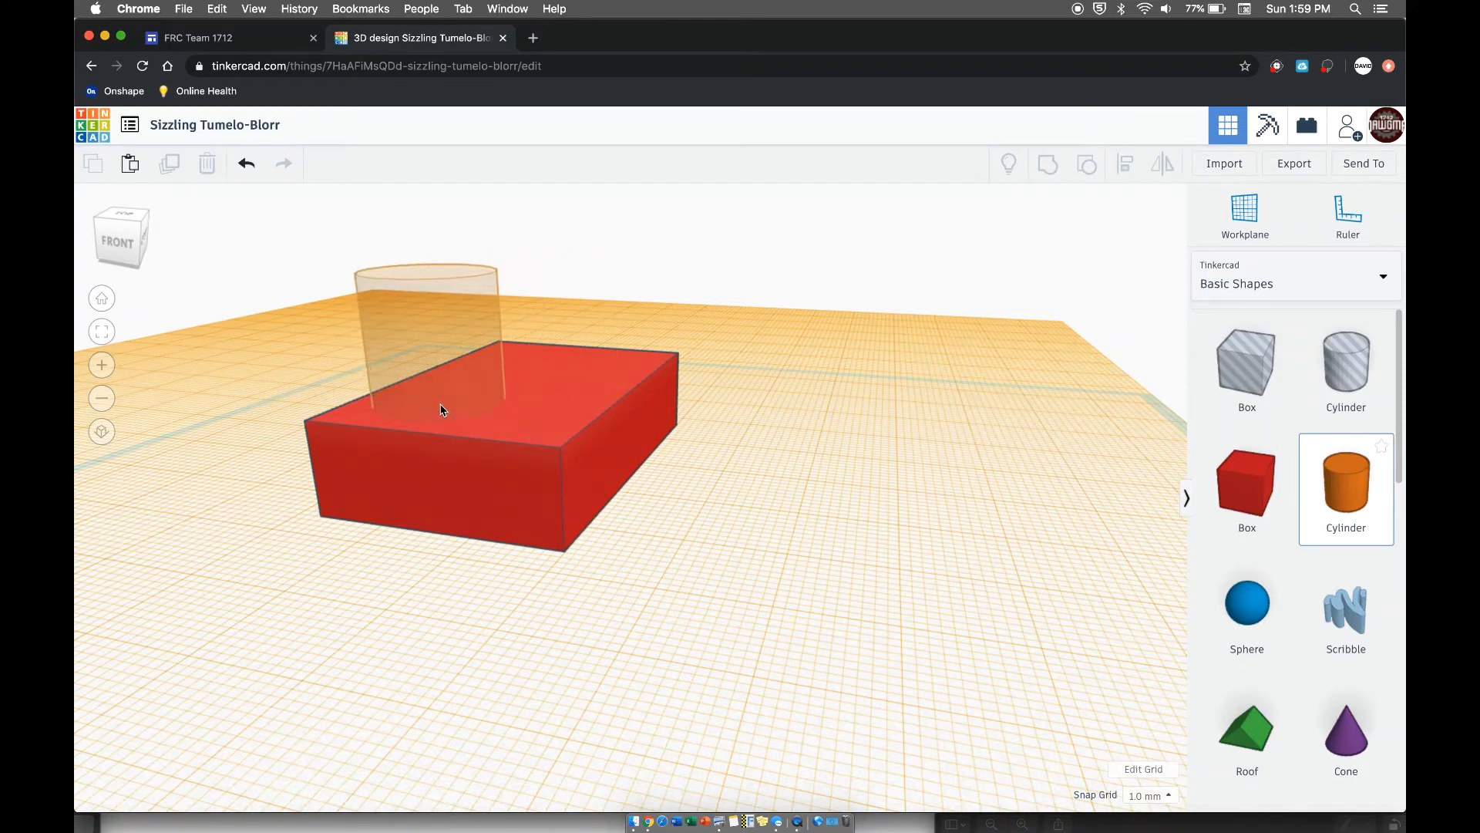
- Place three cylinders on the box's upper face, two side by side at the front and one behind
{"action": "left_click", "coordinate": [443, 410]}
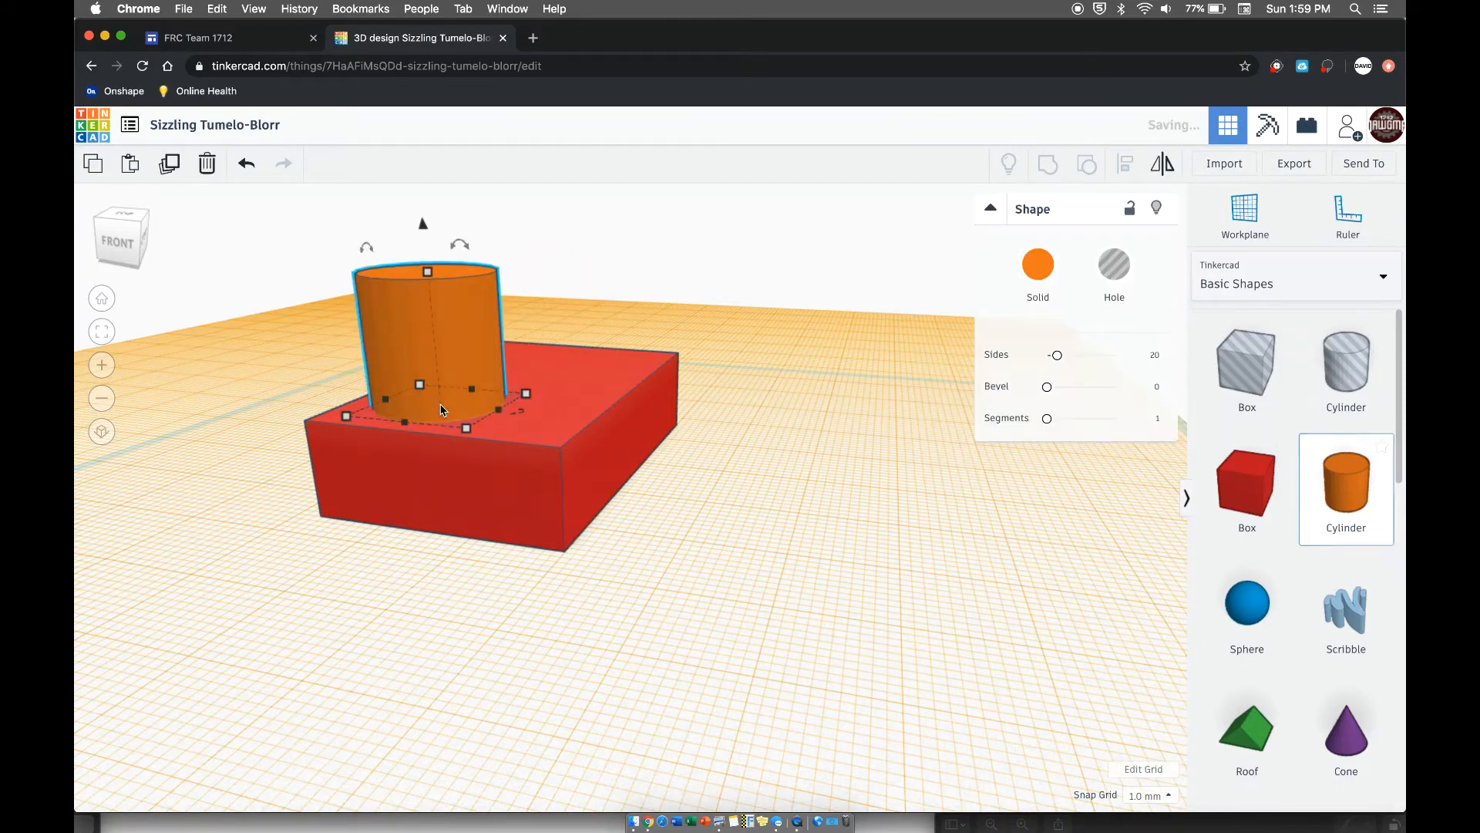
{"action": "left_click", "coordinate": [1349, 497]}
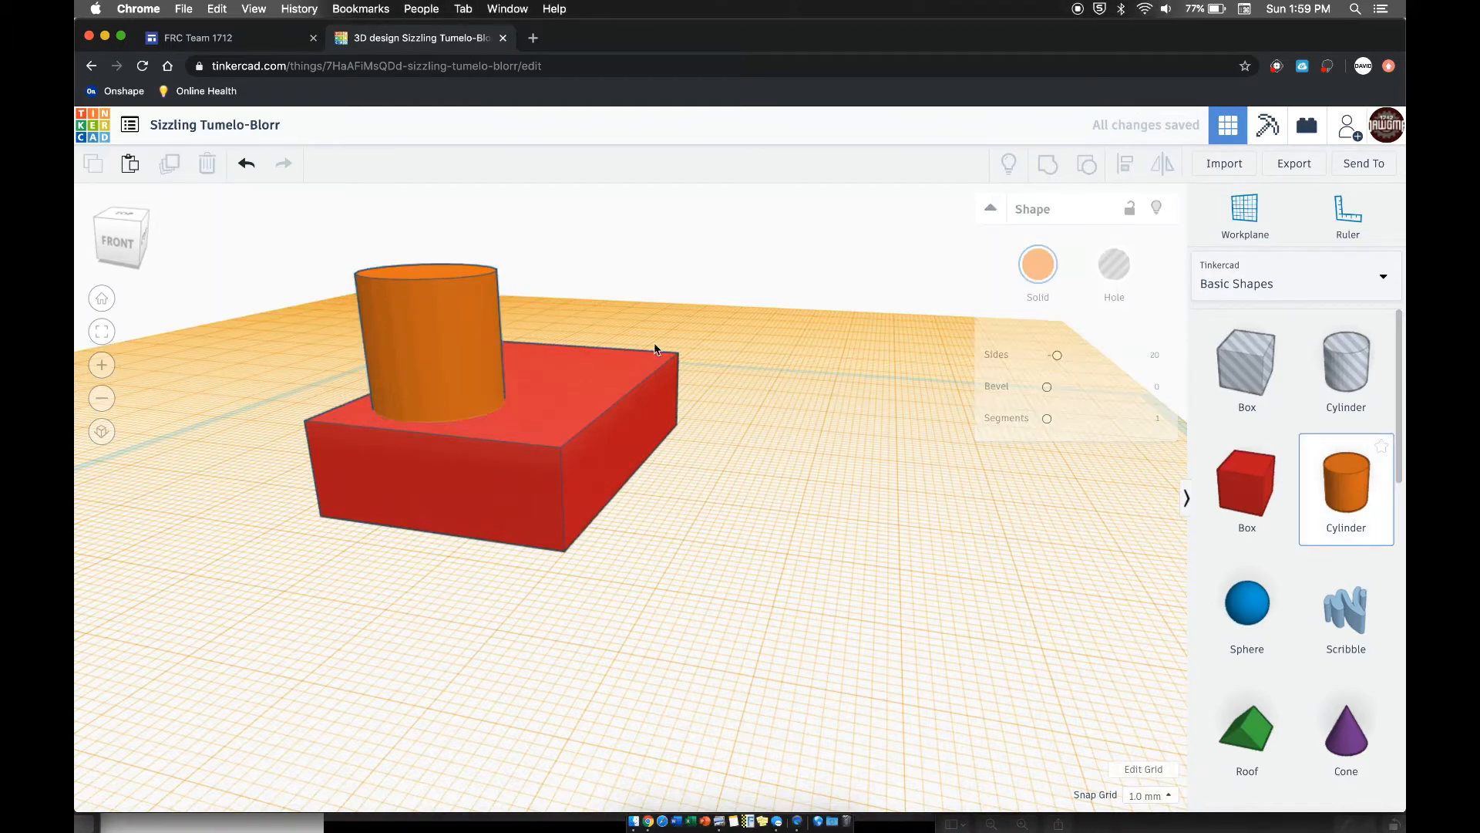
{"action": "left_click", "coordinate": [559, 378]}
{"action": "left_click", "coordinate": [1346, 484]}
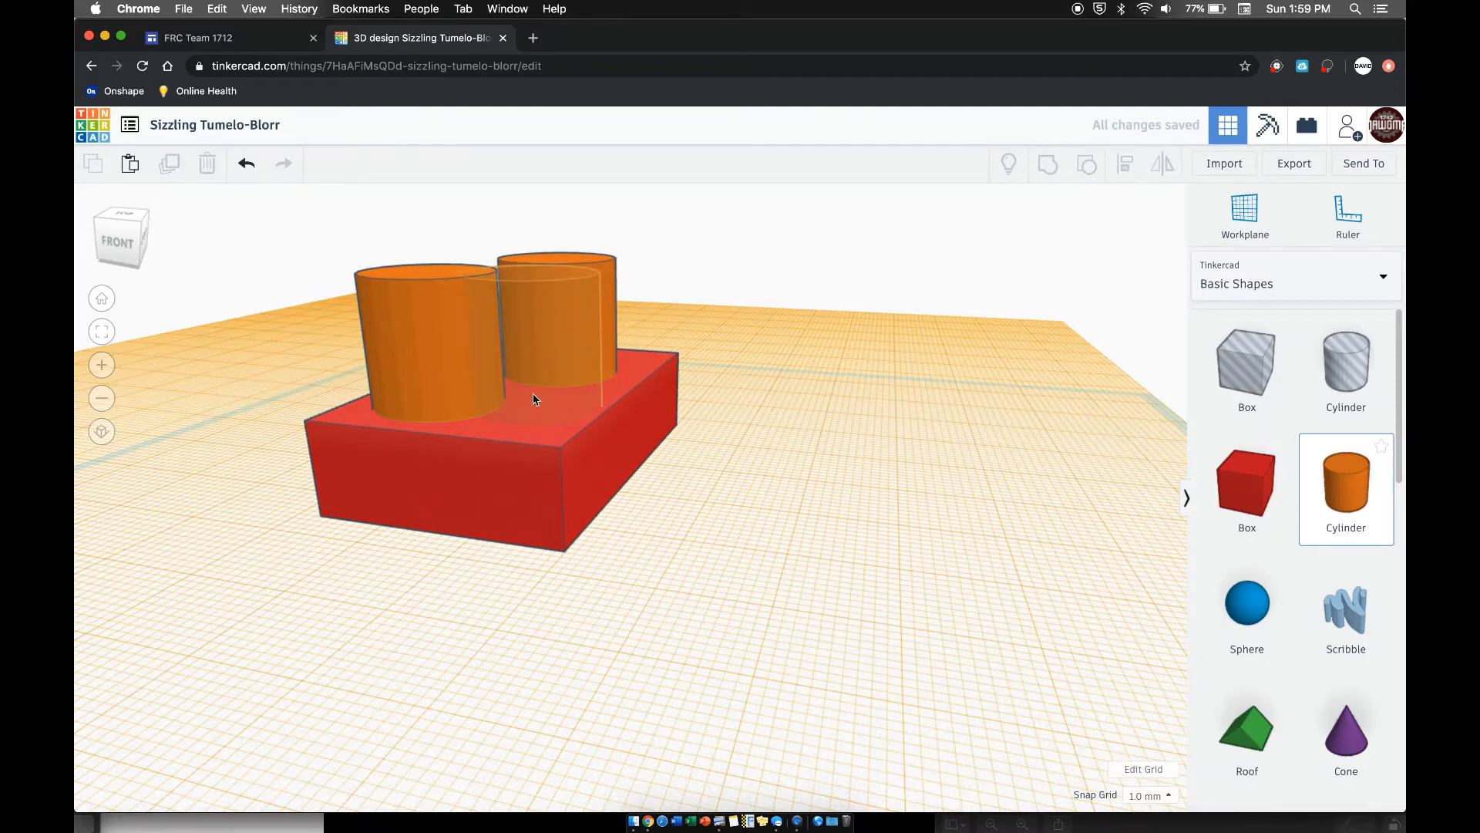
{"action": "left_click", "coordinate": [533, 400]}
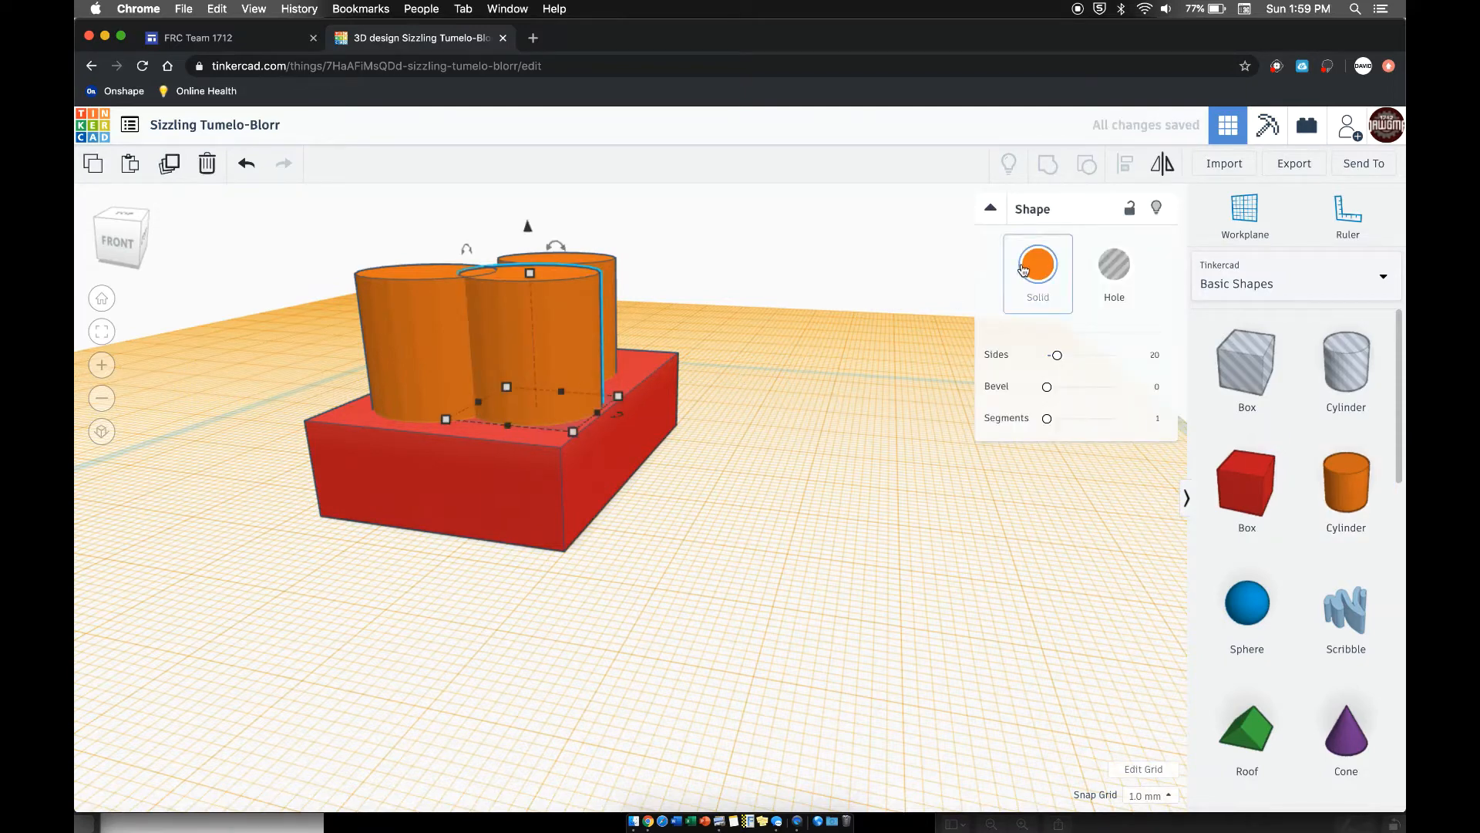
- Change the colour of all three cylinders to the preset red that matches the box
{"action": "left_click", "coordinate": [1056, 266]}
{"action": "left_click", "coordinate": [1021, 411]}
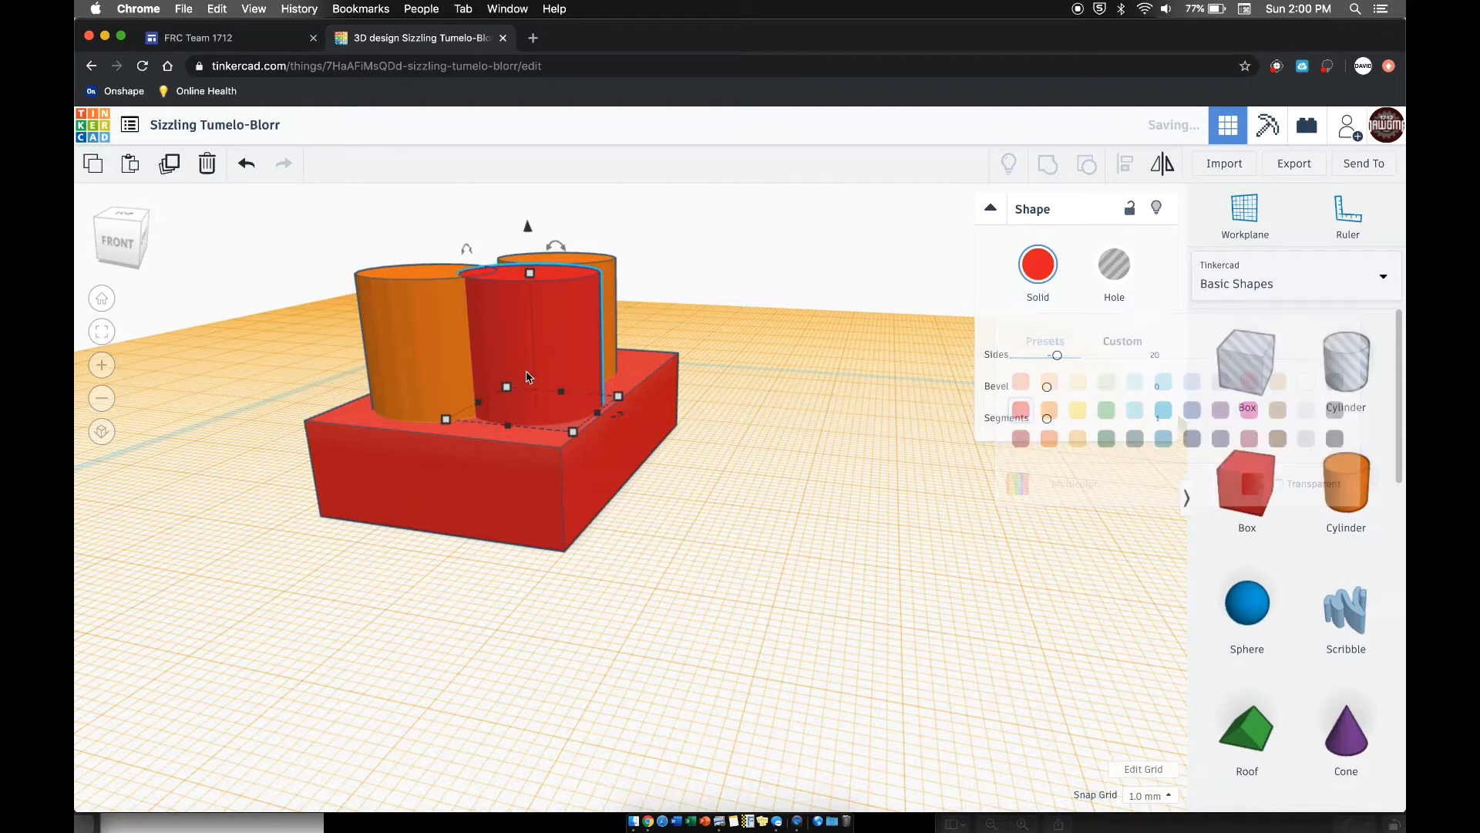
{"action": "left_click", "coordinate": [427, 333]}
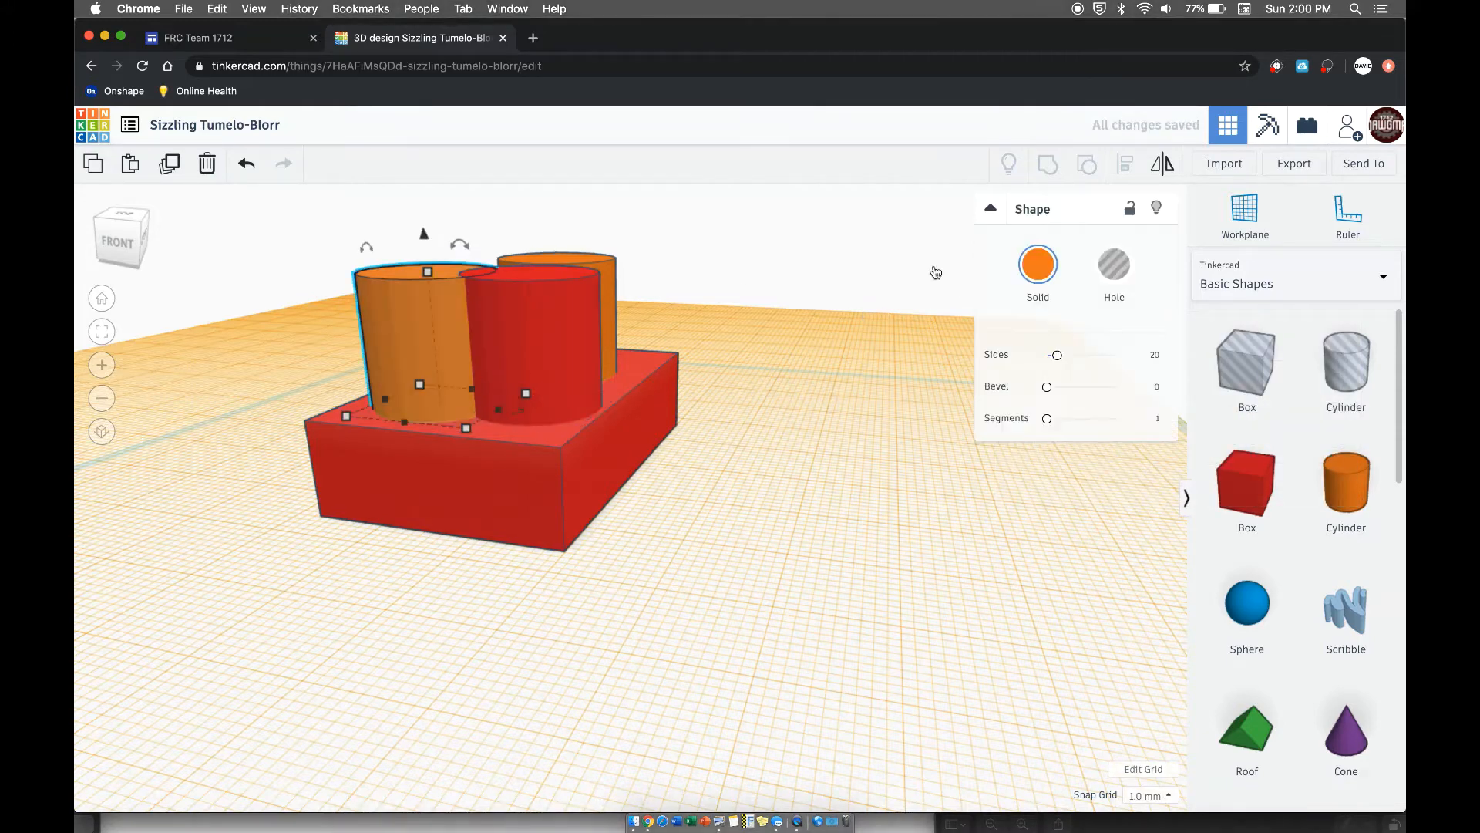
{"action": "left_click", "coordinate": [1040, 264]}
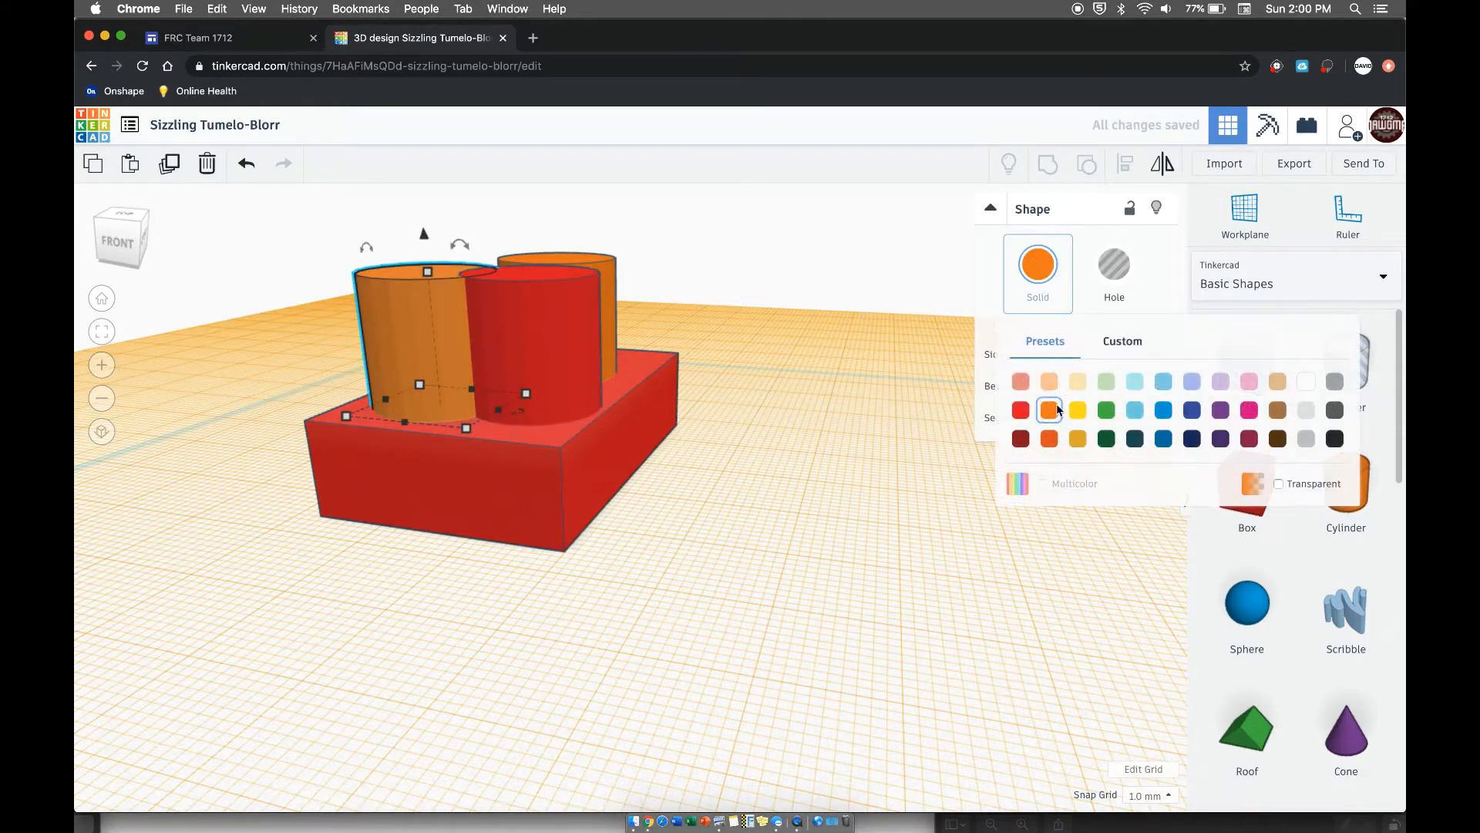
{"action": "left_click", "coordinate": [1022, 411]}
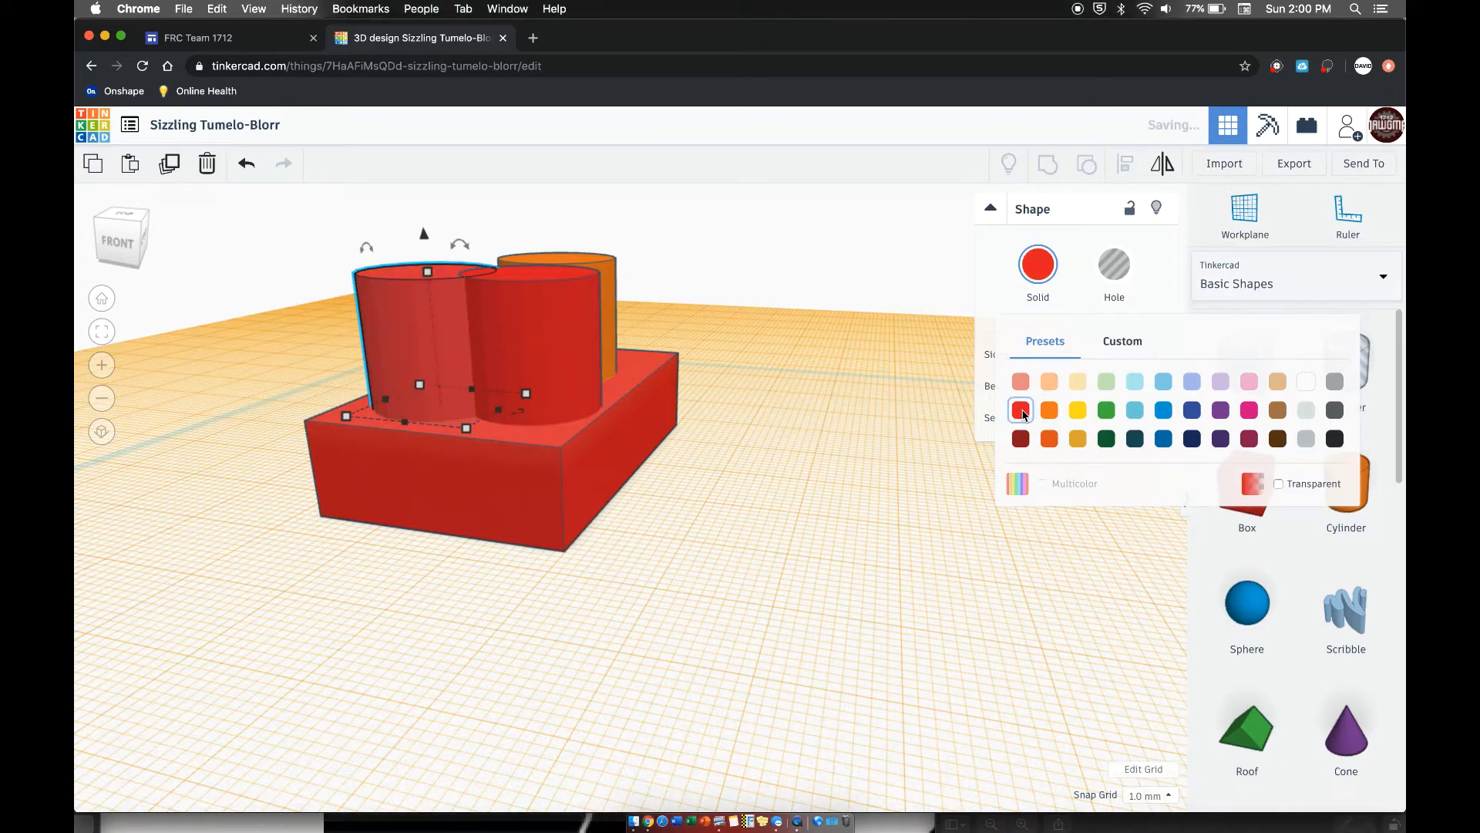
{"action": "left_click", "coordinate": [555, 260]}
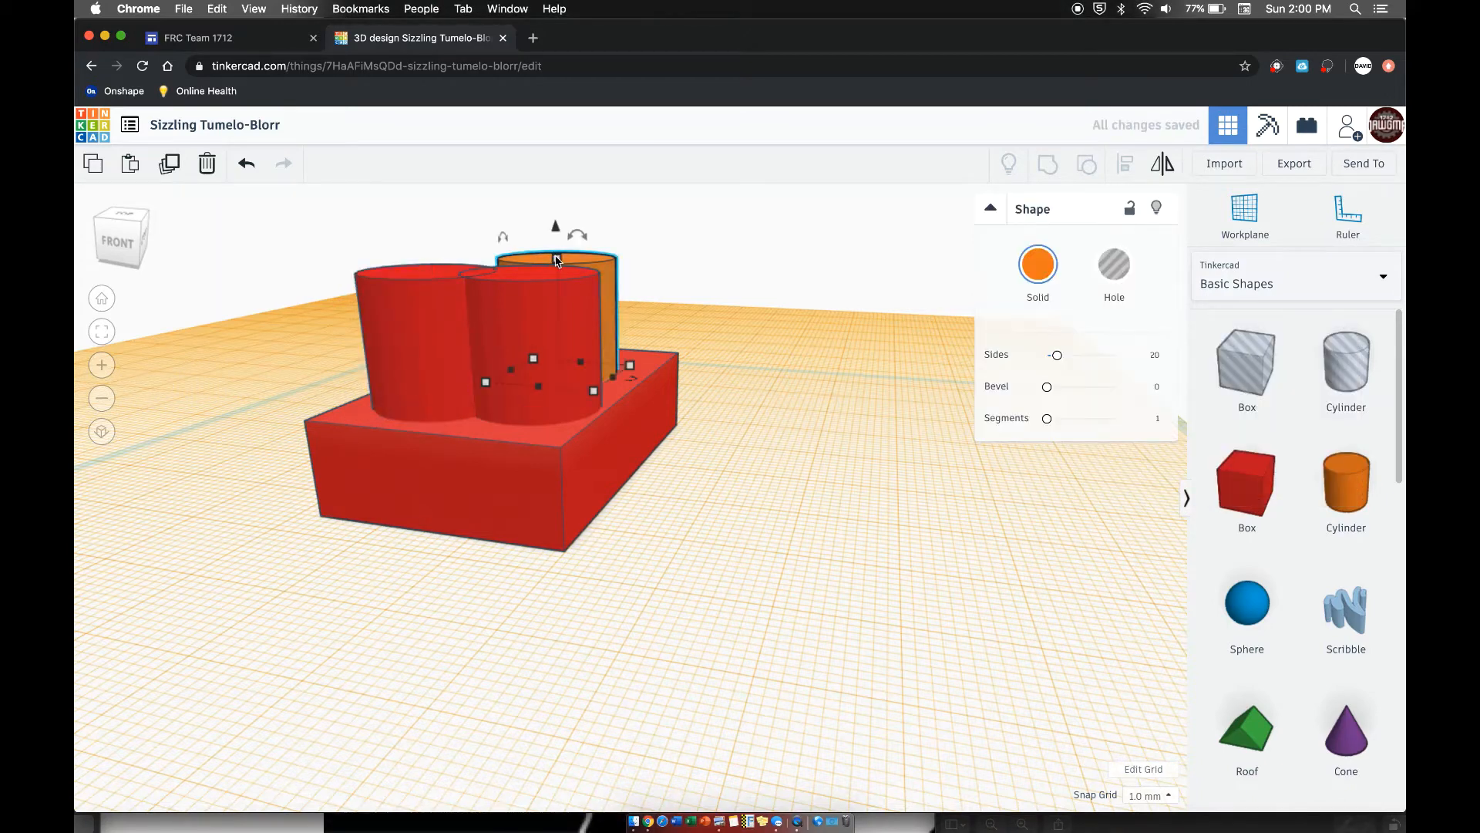
{"action": "left_click", "coordinate": [1026, 276]}
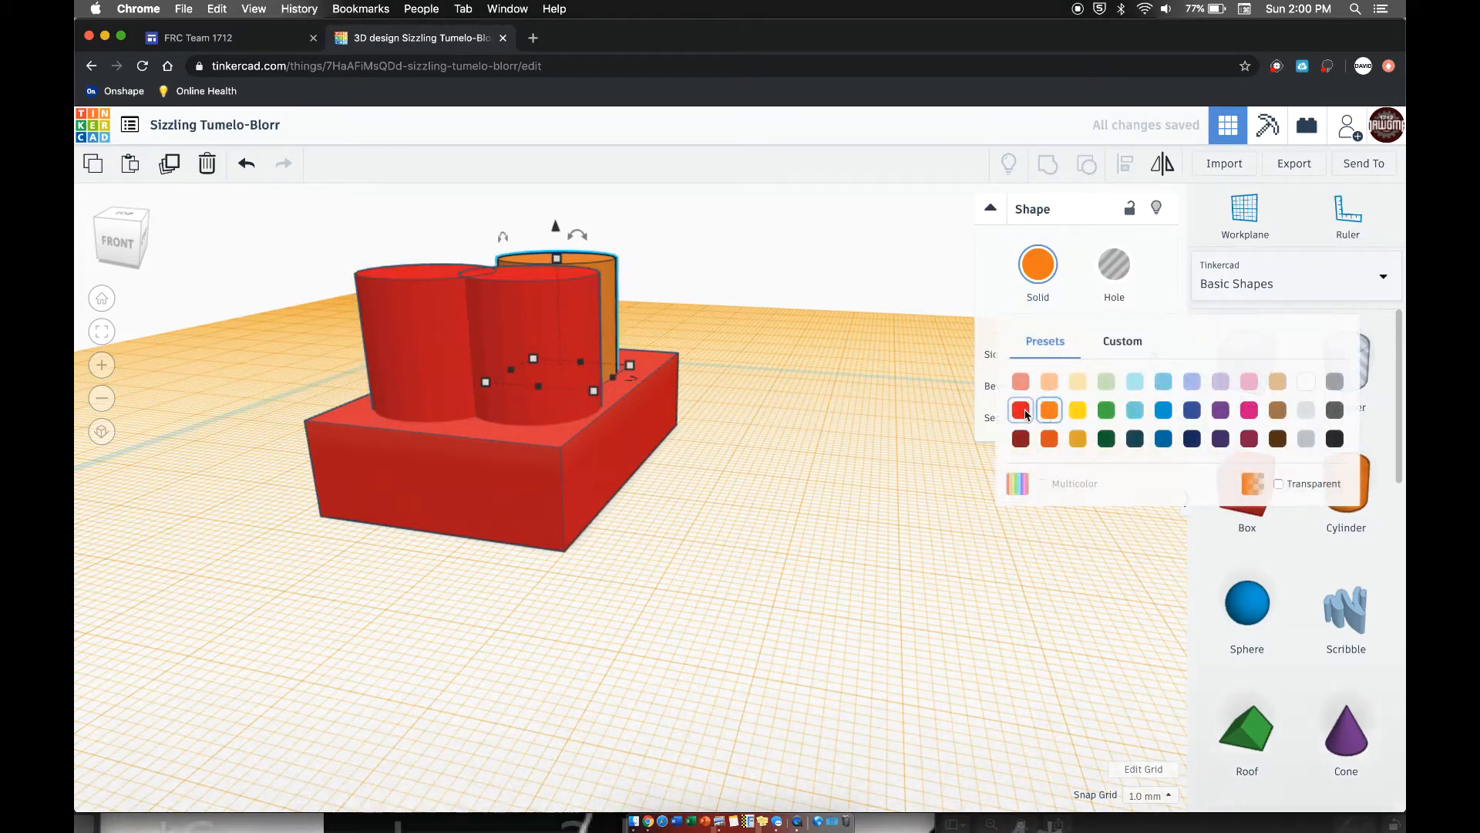
{"action": "left_click", "coordinate": [1022, 411]}
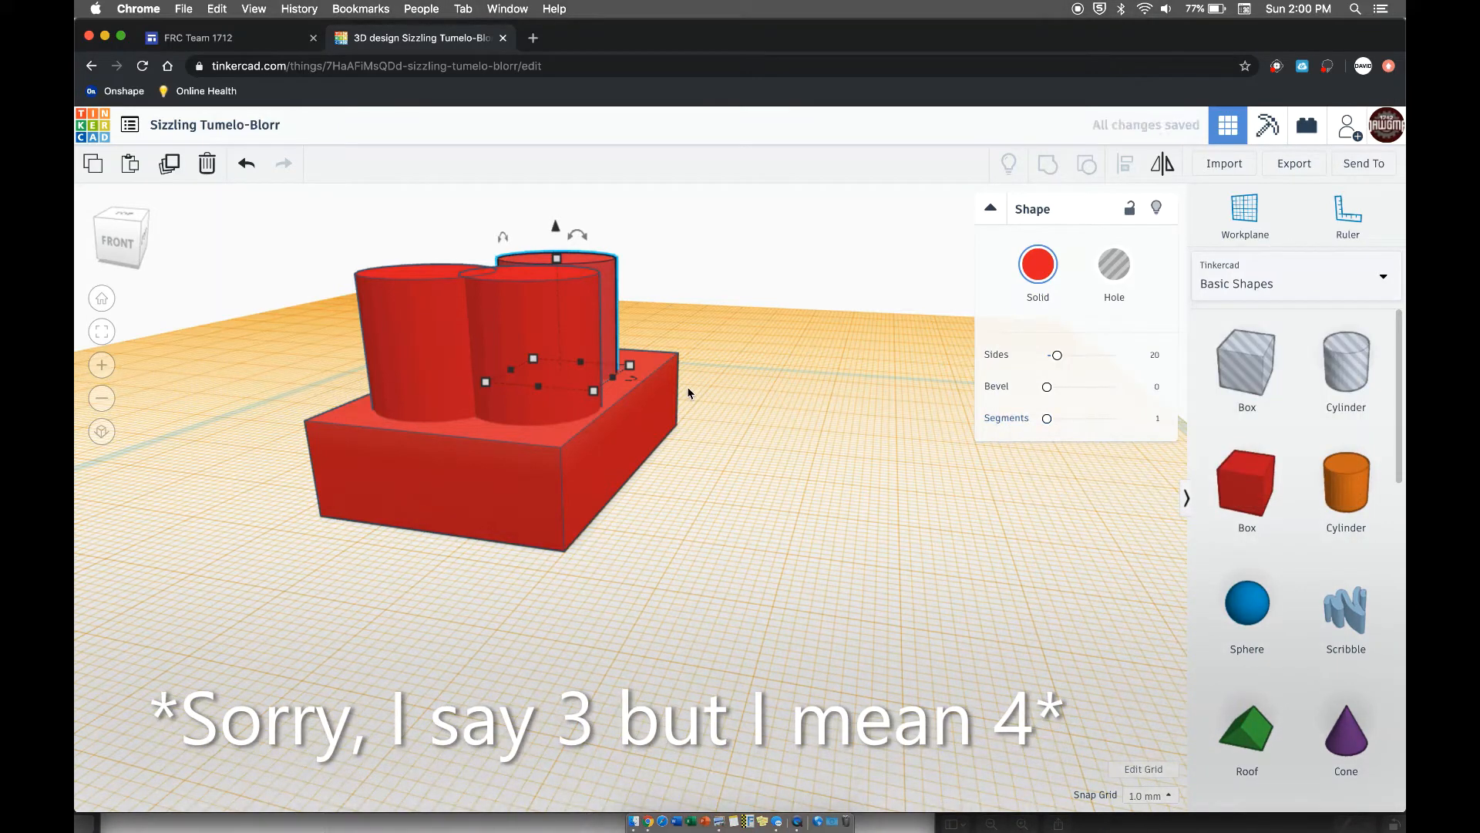
- Lower the two front cylinders on the box's upper face to a height of 4 mm
{"action": "right_click_drag", "start_coordinate": [515, 397], "coordinate": [528, 449]}
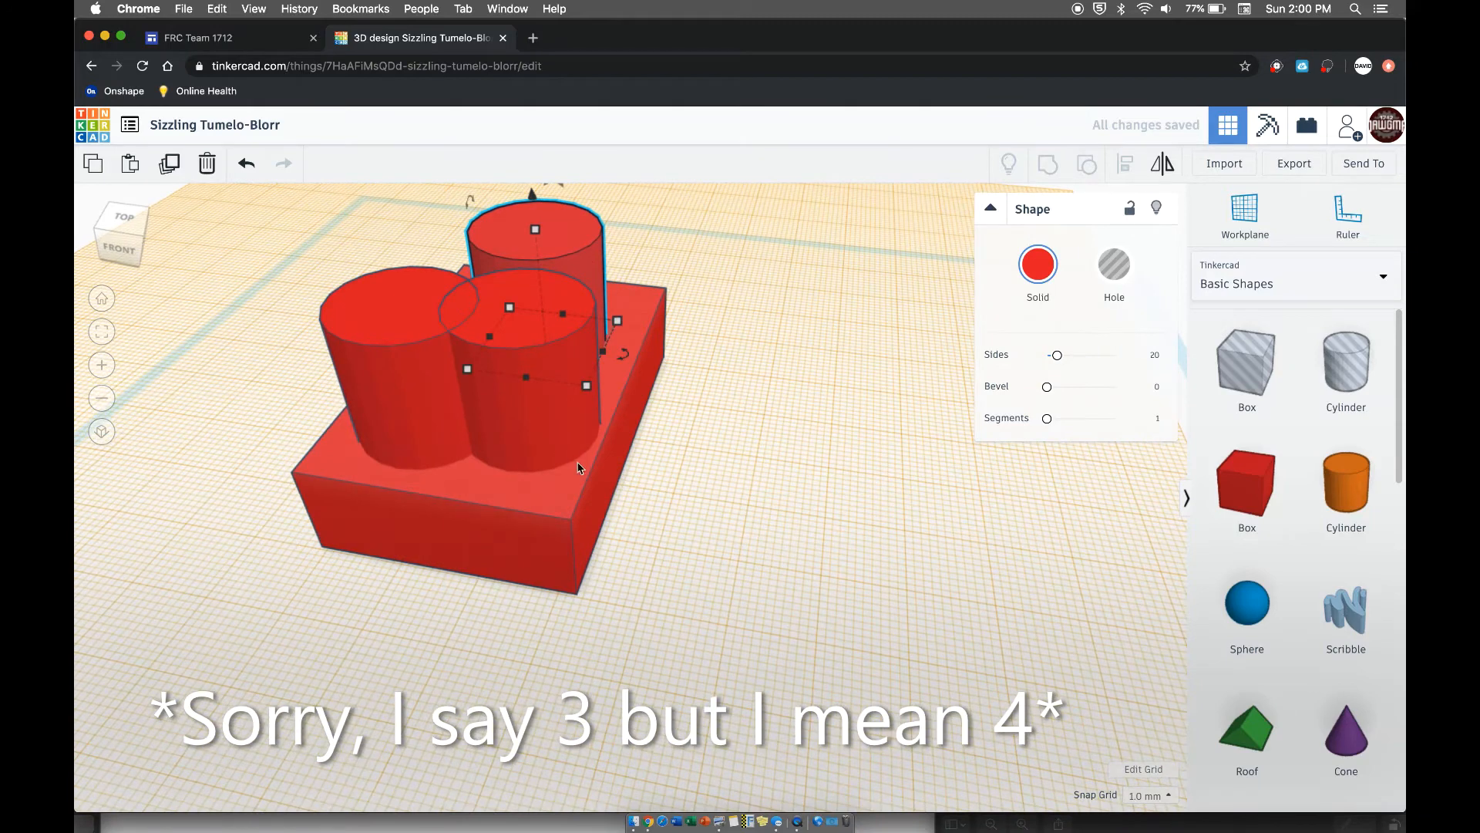
{"action": "middle_click_drag", "start_coordinate": [580, 466], "coordinate": [664, 558]}
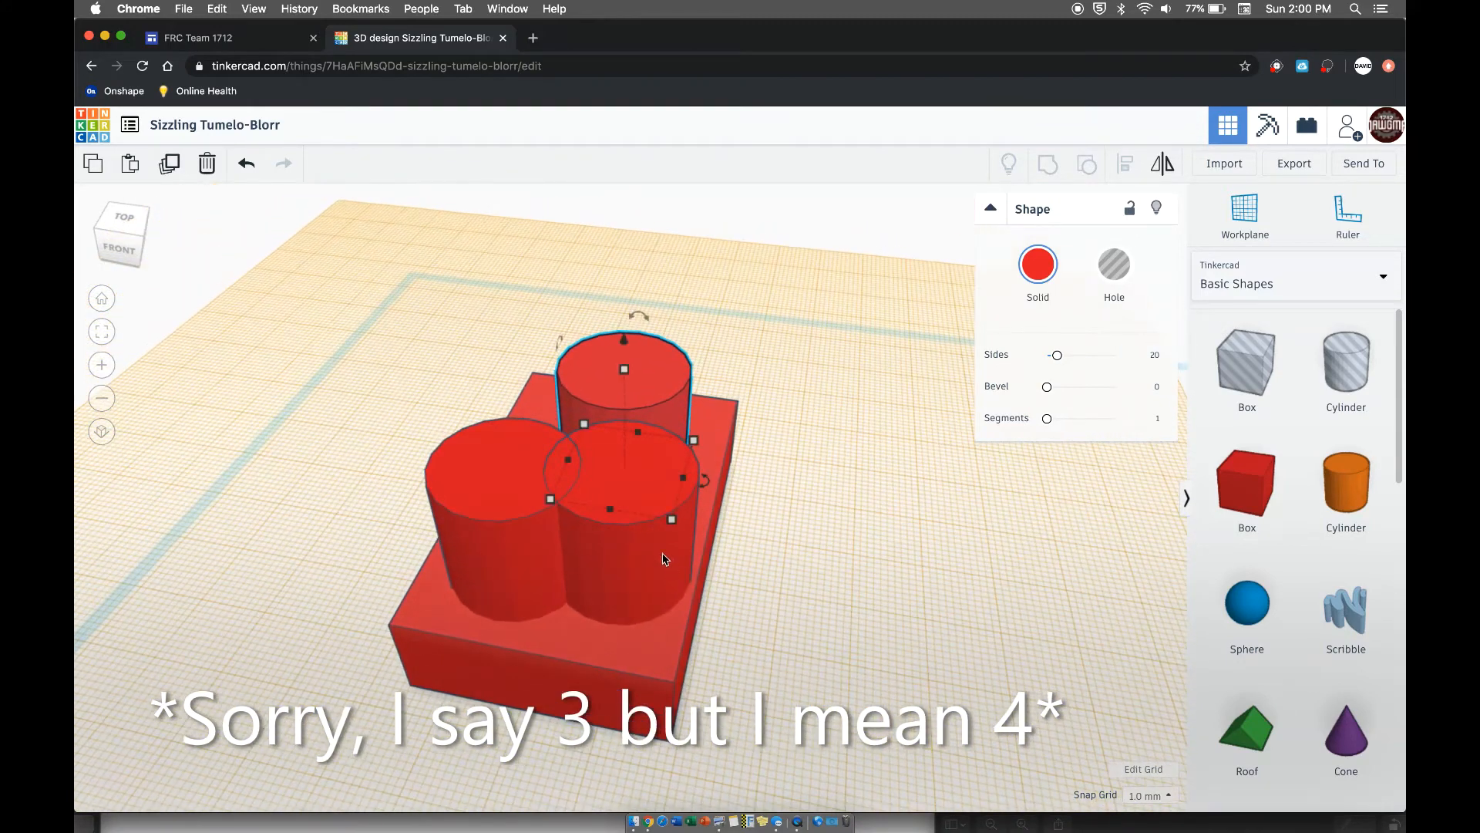
{"action": "right_click_drag", "start_coordinate": [663, 559], "coordinate": [483, 468]}
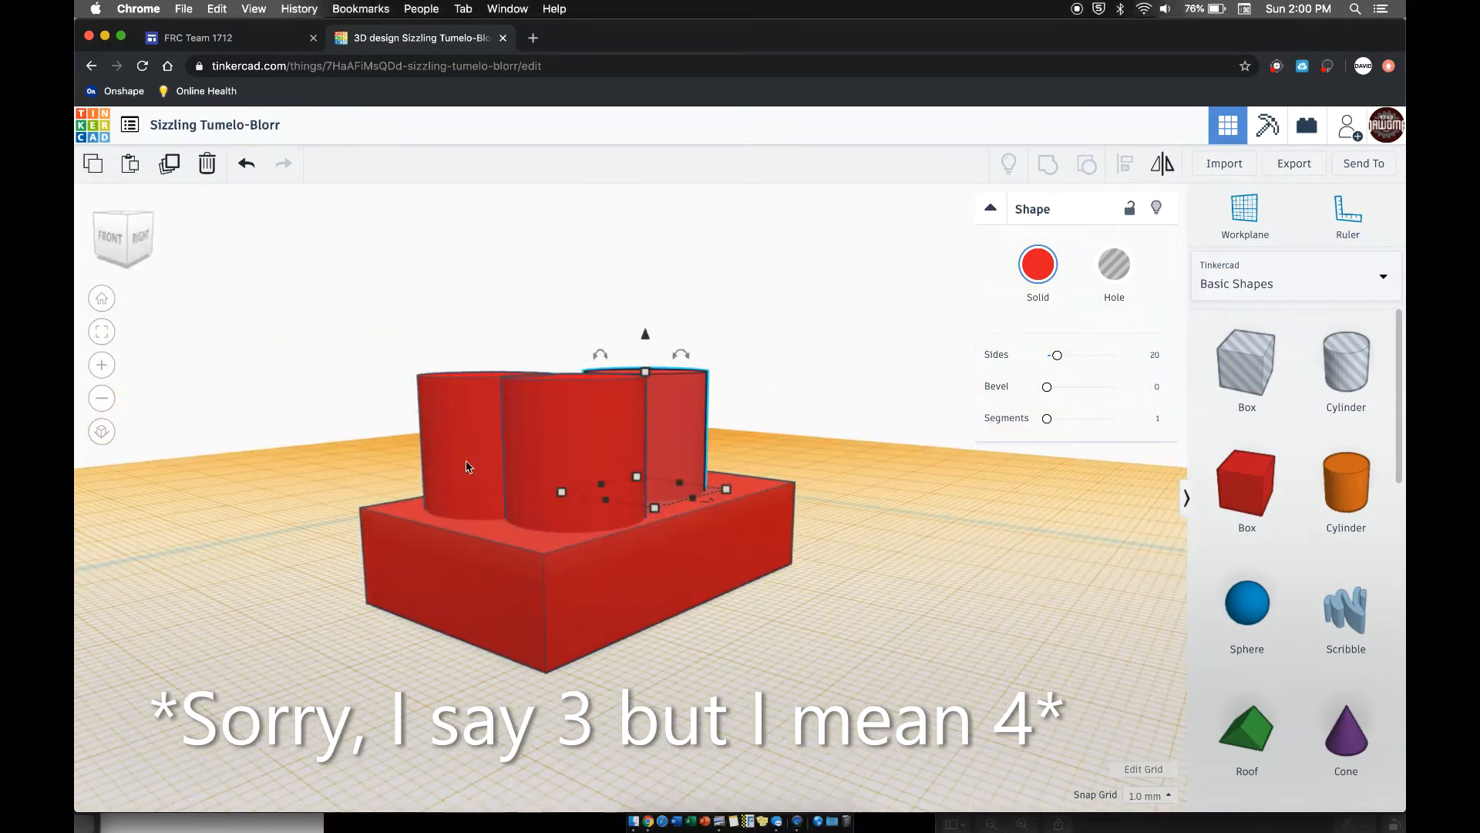
{"action": "left_click", "coordinate": [485, 374]}
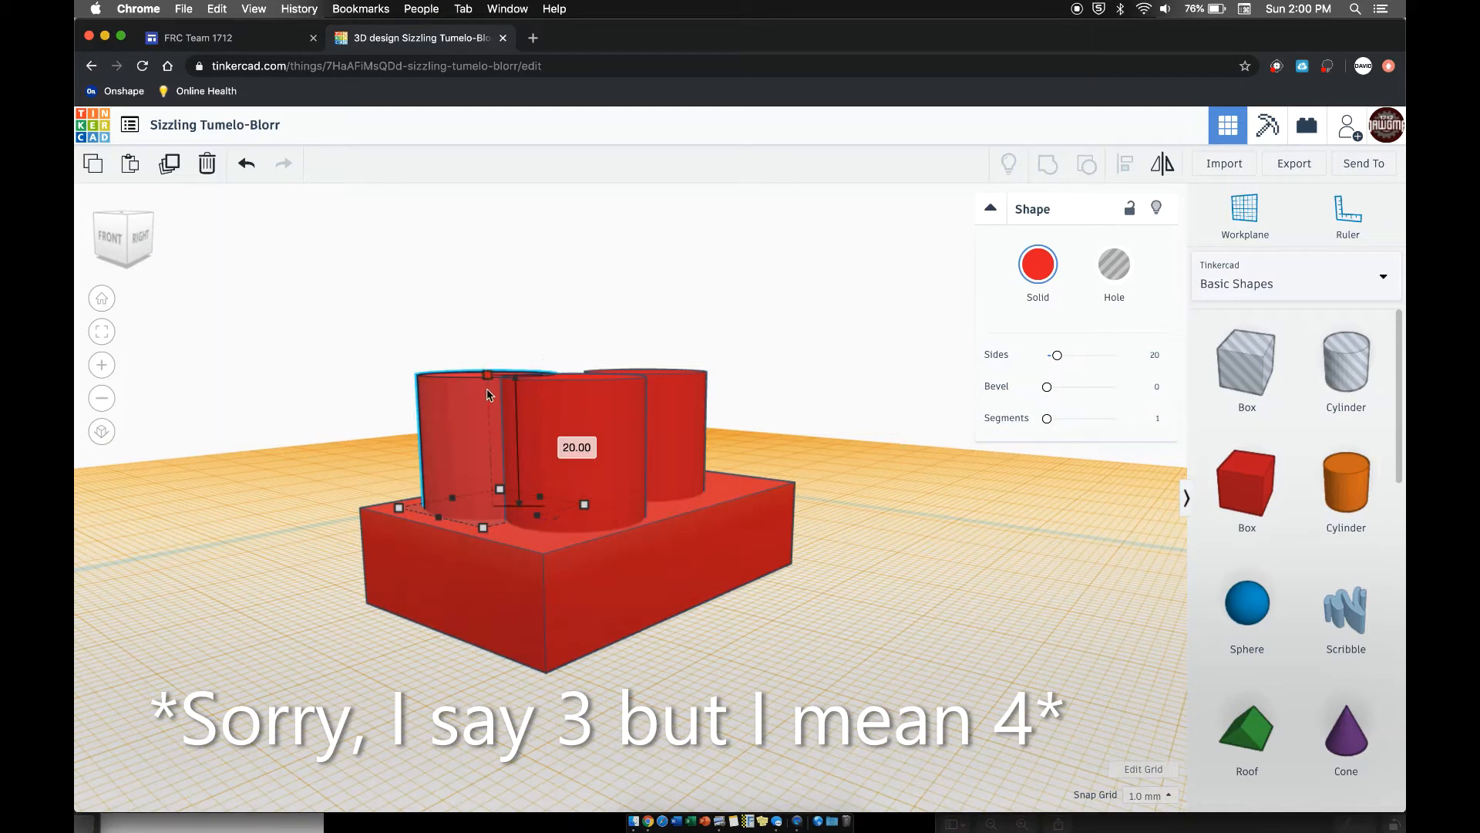
{"action": "left_click_drag", "start_coordinate": [487, 376], "coordinate": [491, 482]}
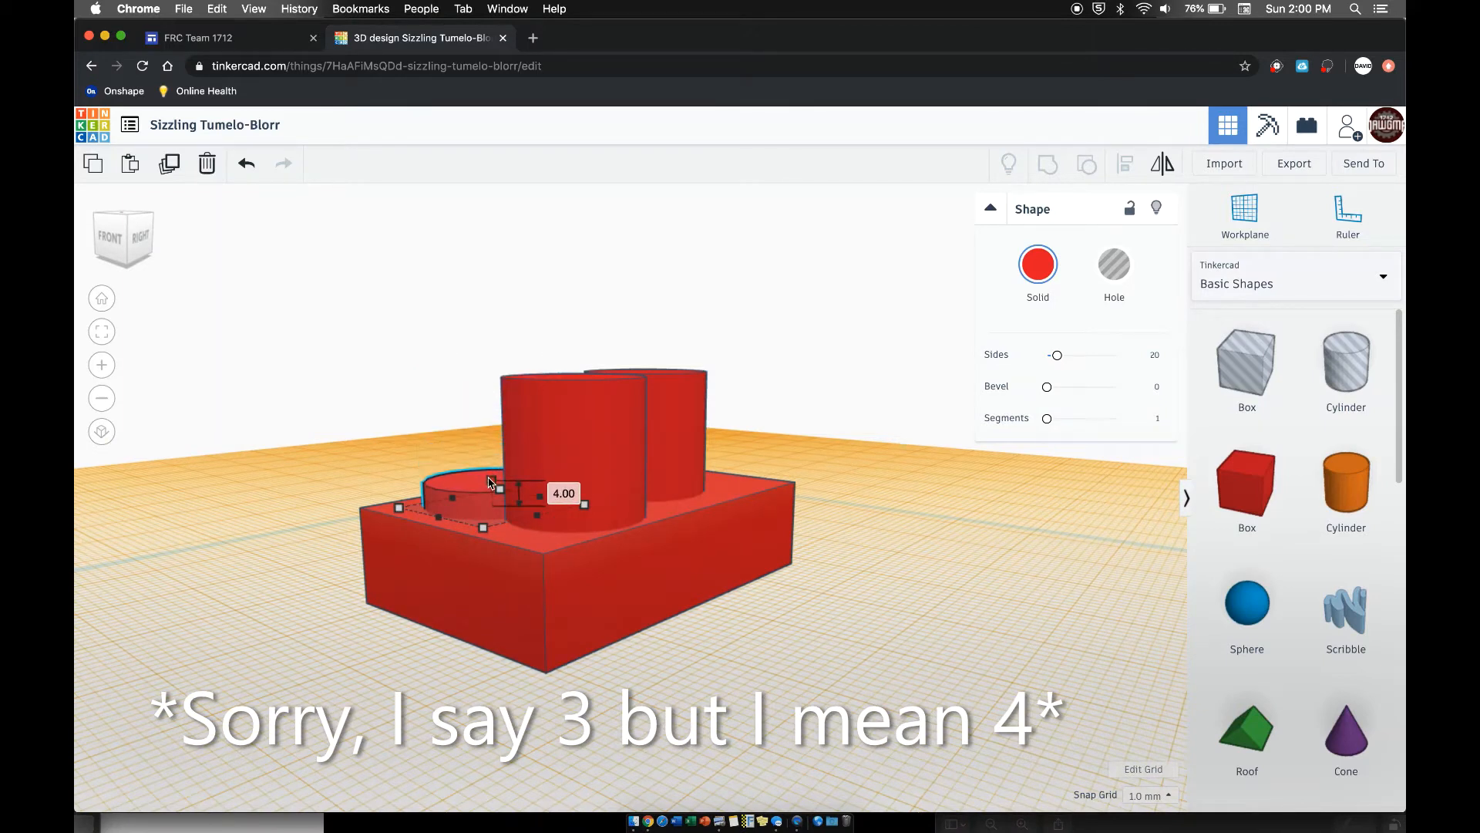
{"action": "left_click", "coordinate": [579, 383]}
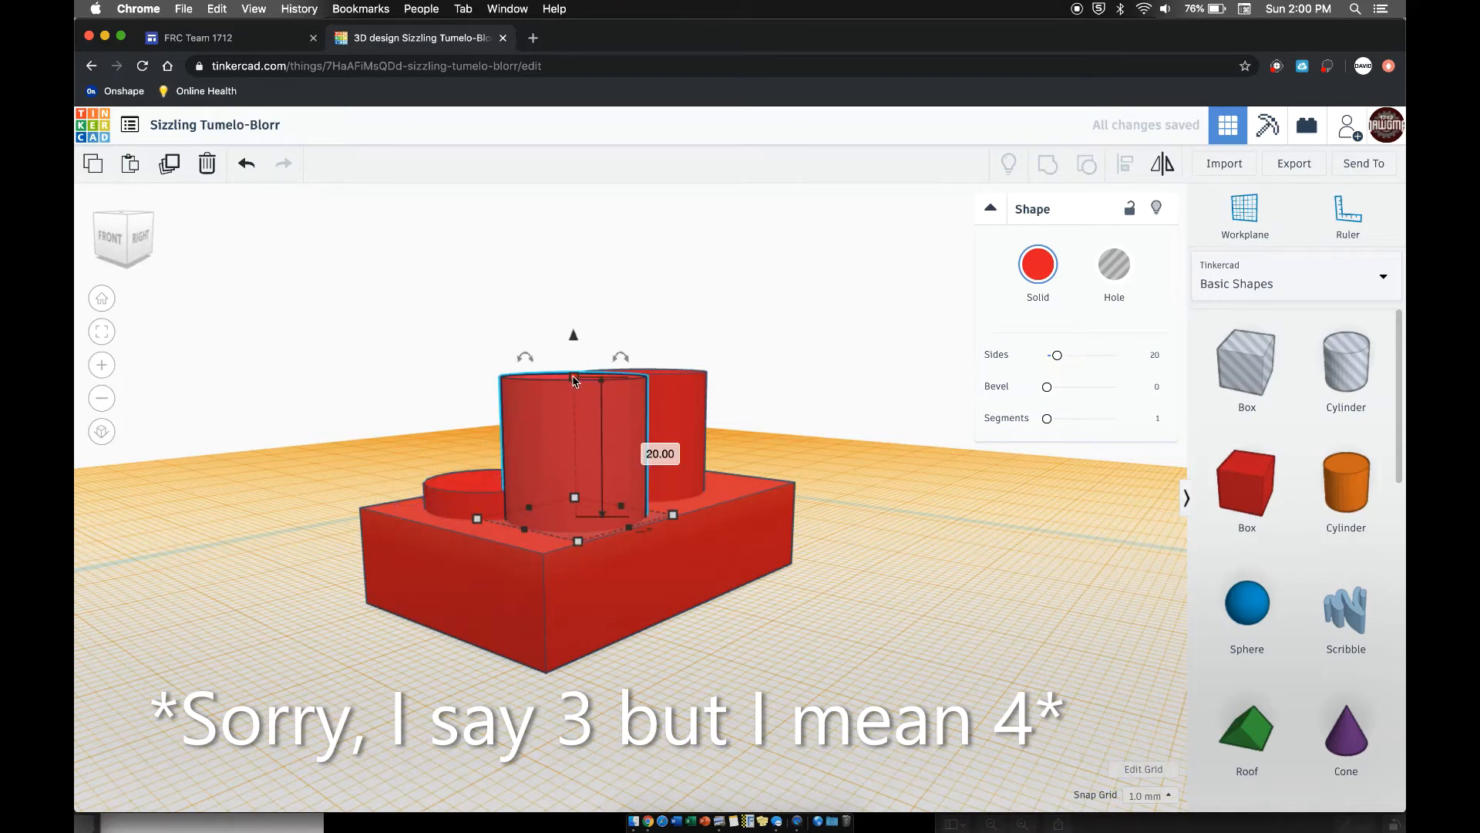
{"action": "left_click_drag", "start_coordinate": [573, 380], "coordinate": [583, 498]}
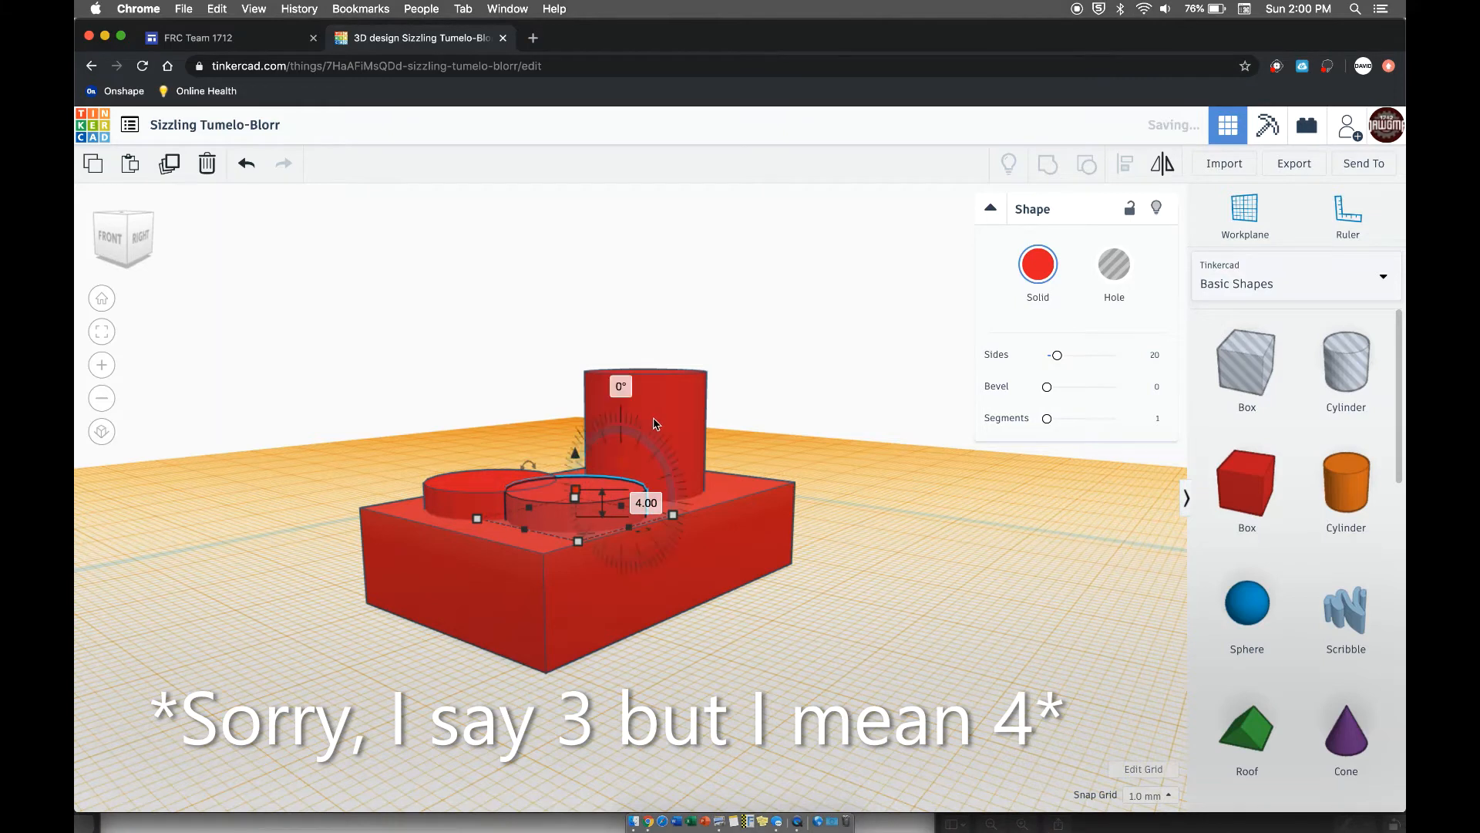
- Set the rear cylinder's height to 4 mm
{"action": "left_click", "coordinate": [642, 383]}
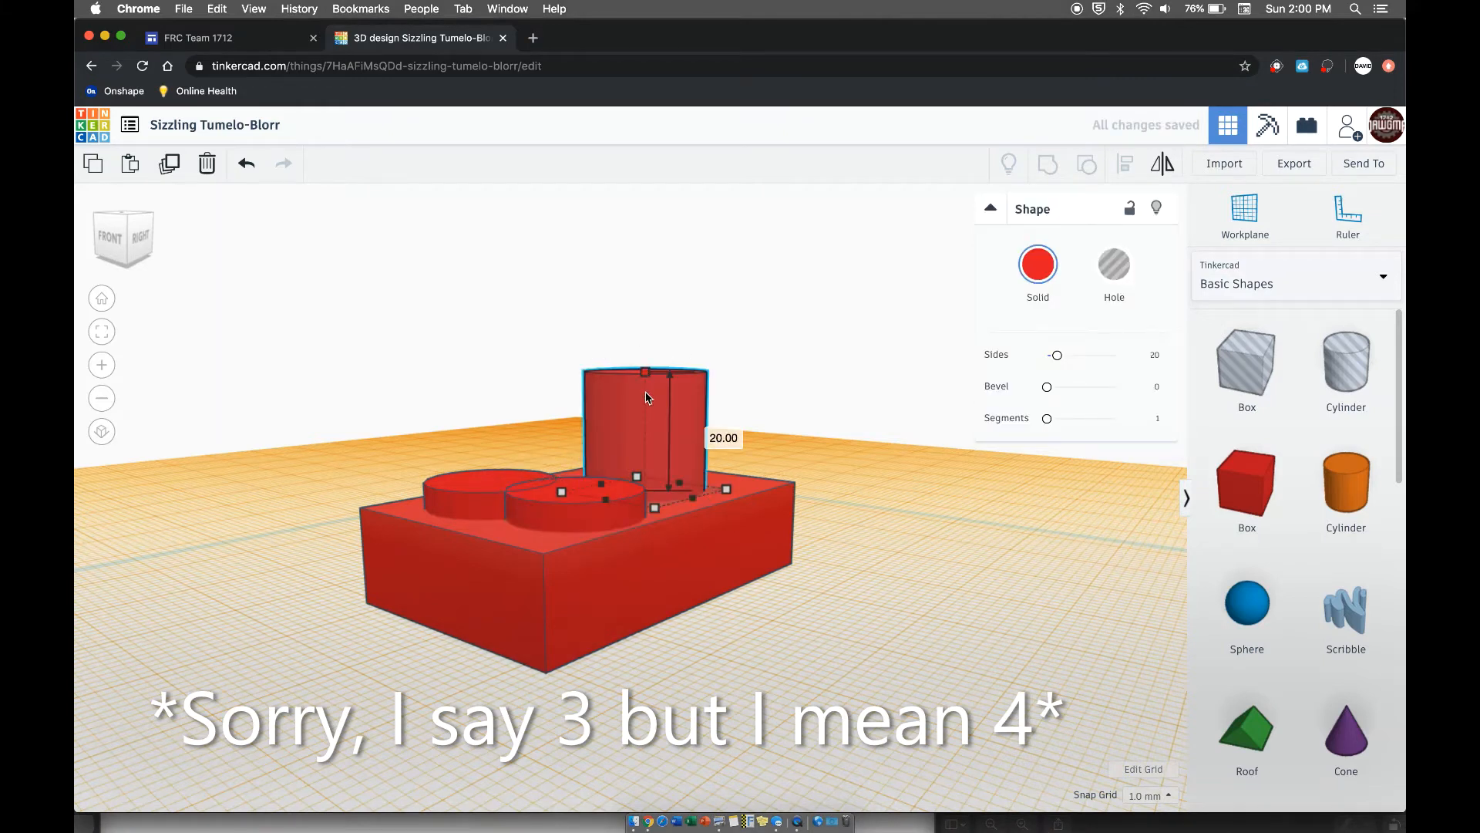
{"action": "left_click_drag", "start_coordinate": [646, 369], "coordinate": [652, 483]}
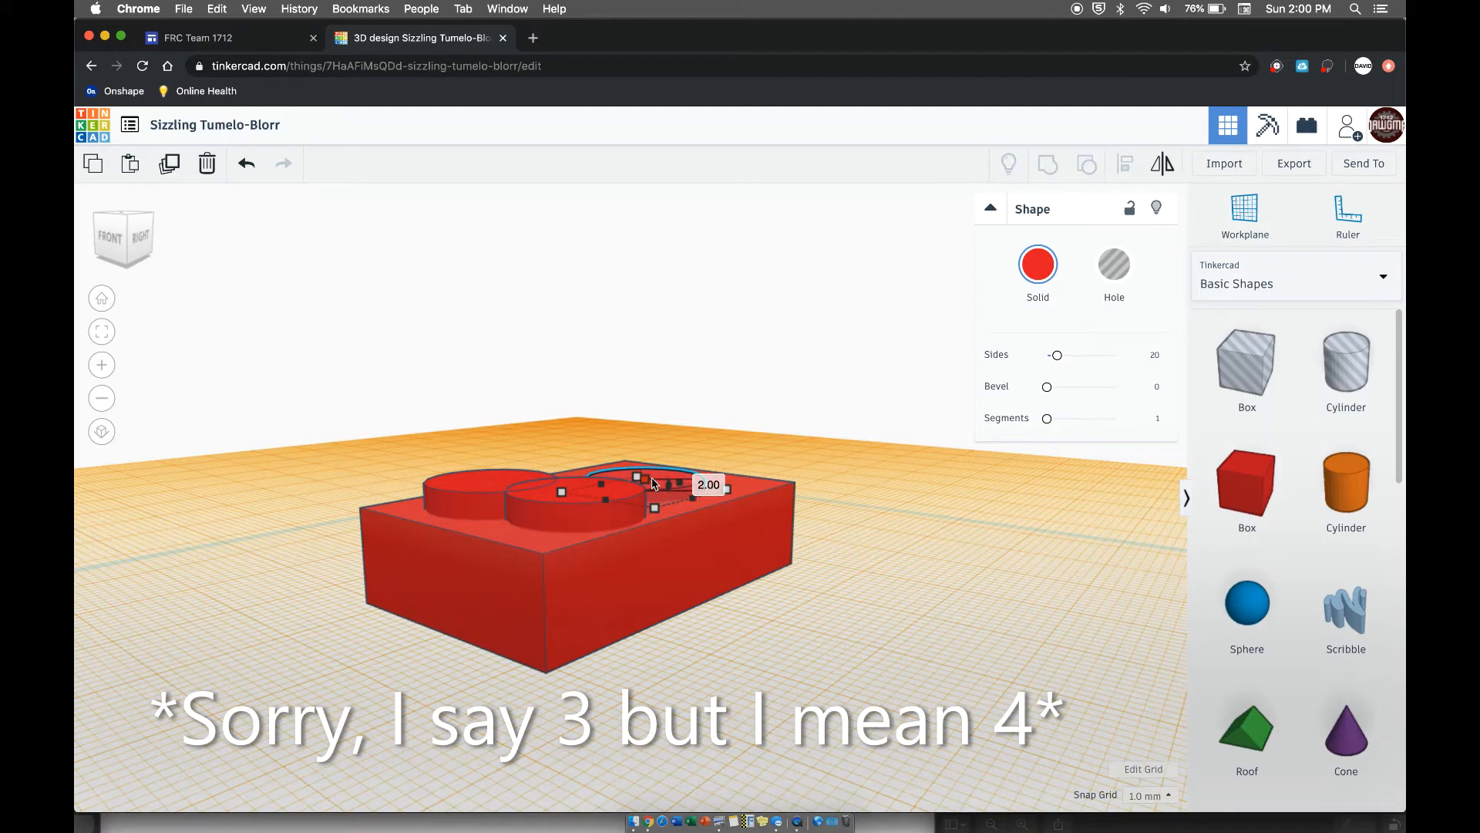
{"action": "left_click", "coordinate": [721, 483]}
{"action": "type", "text": "4"}
{"action": "key", "text": "Return"}
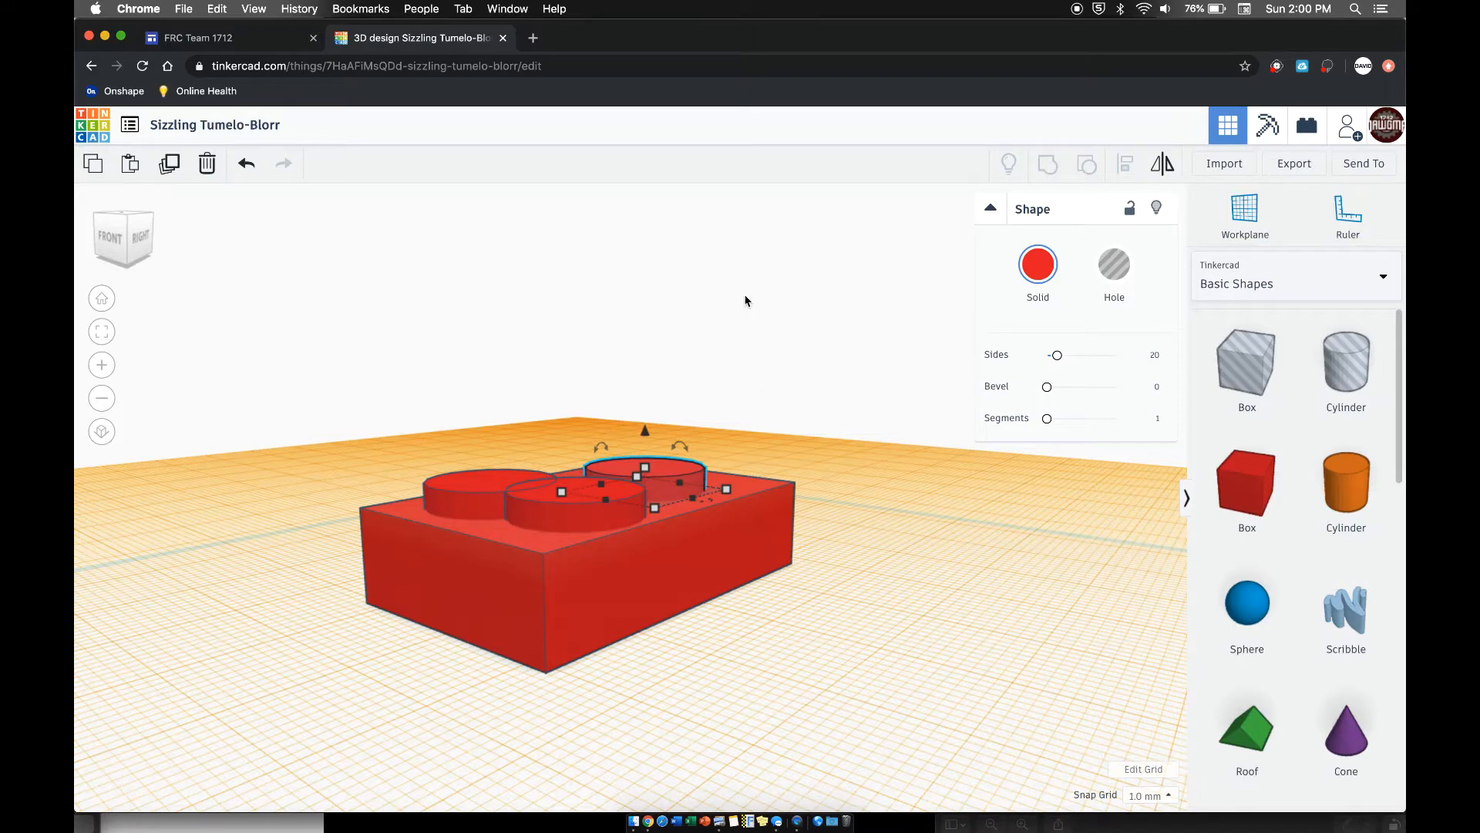
- Slide the front-right cylinder sideways, away from its neighbour and partly over the box's right edge
{"action": "right_click_drag", "start_coordinate": [737, 253], "coordinate": [689, 589]}
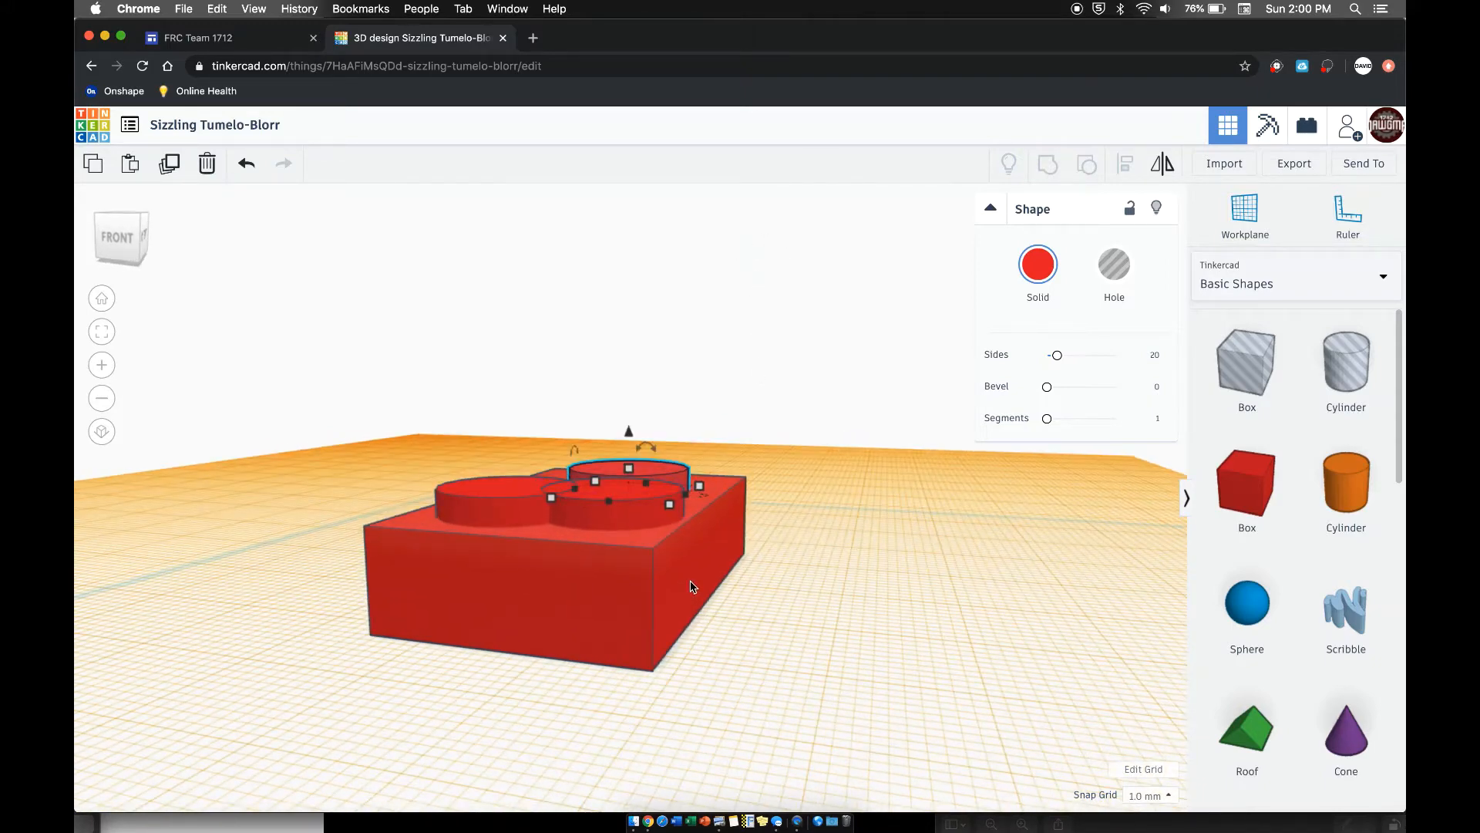
{"action": "left_click", "coordinate": [680, 587]}
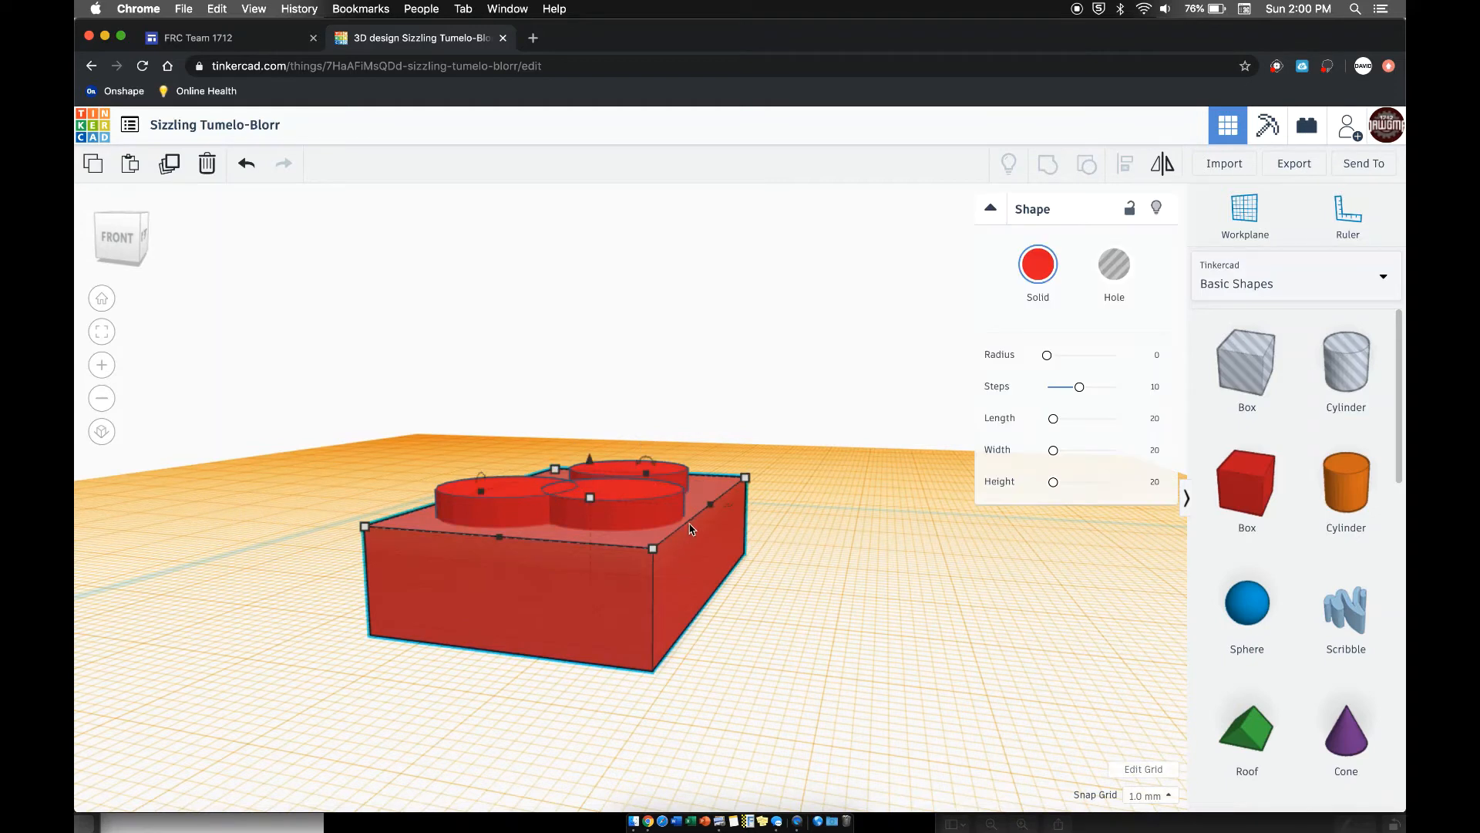
{"action": "mouse_move", "coordinate": [713, 508]}
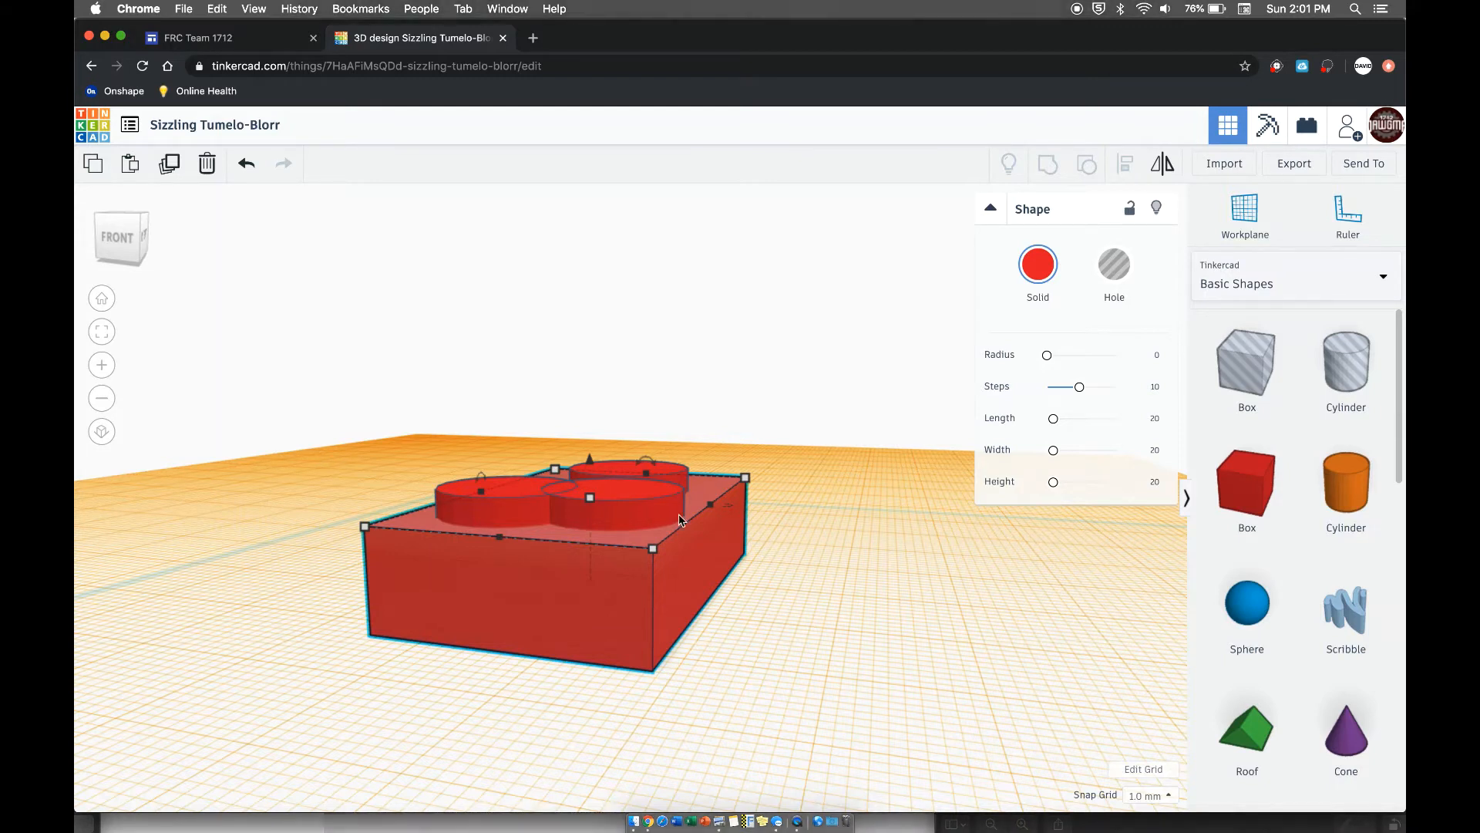
{"action": "right_click_drag", "start_coordinate": [577, 518], "coordinate": [578, 518]}
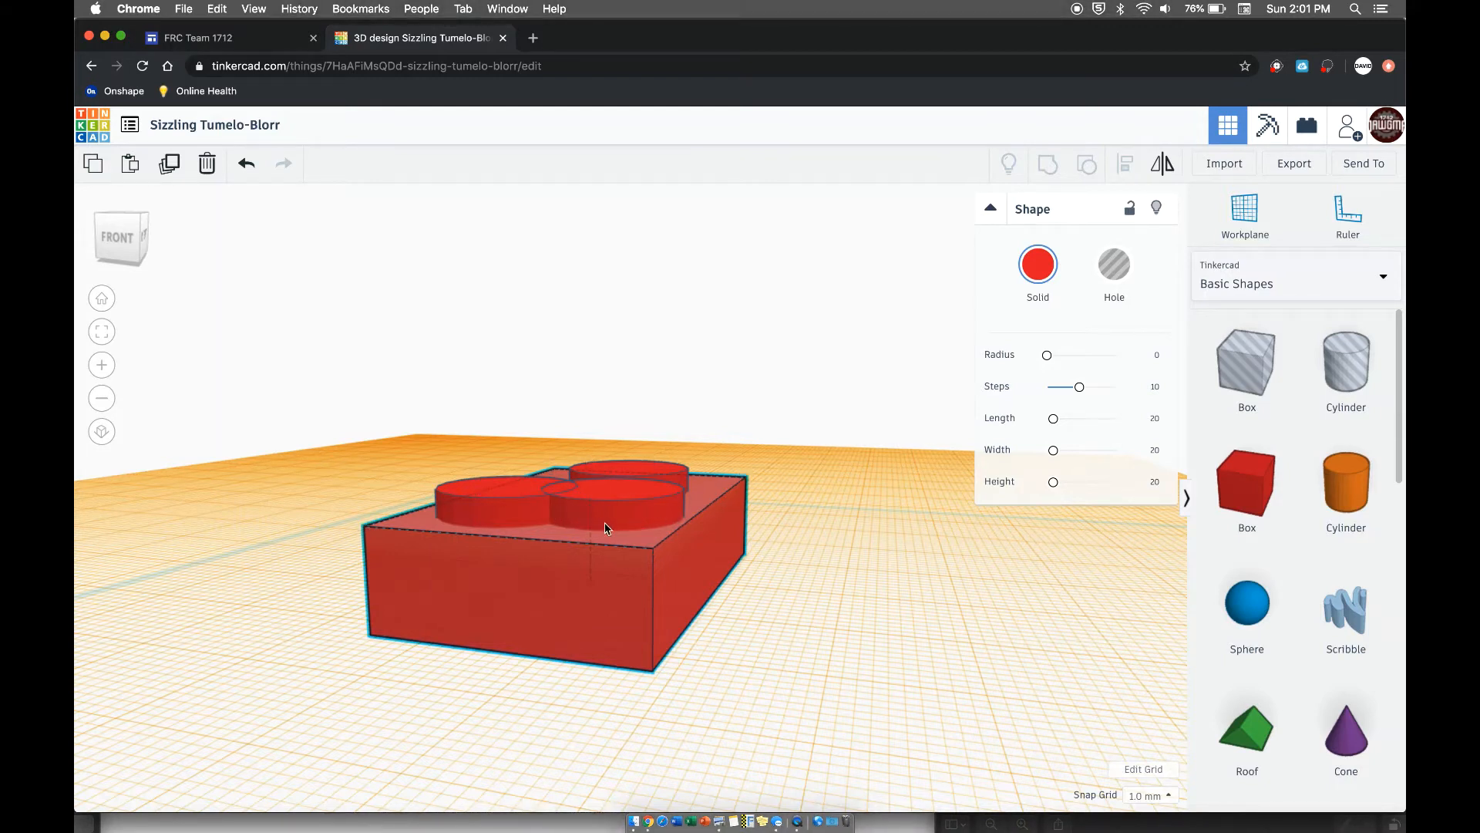
{"action": "left_click_drag", "start_coordinate": [609, 526], "coordinate": [625, 526]}
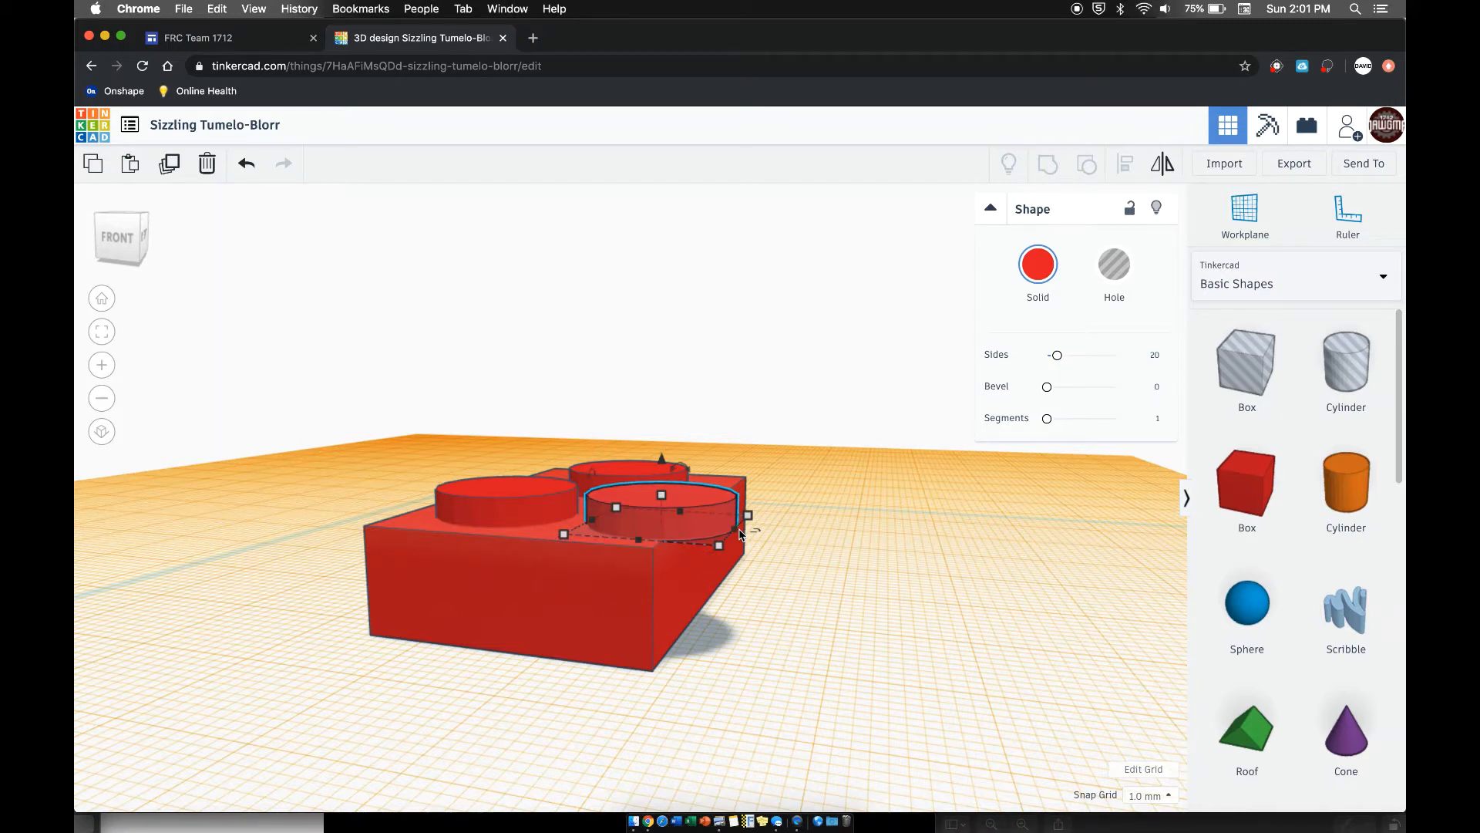
- Shrink all three cylinders to 12 x 12 mm, starting with the front pair
{"action": "left_click", "coordinate": [501, 511]}
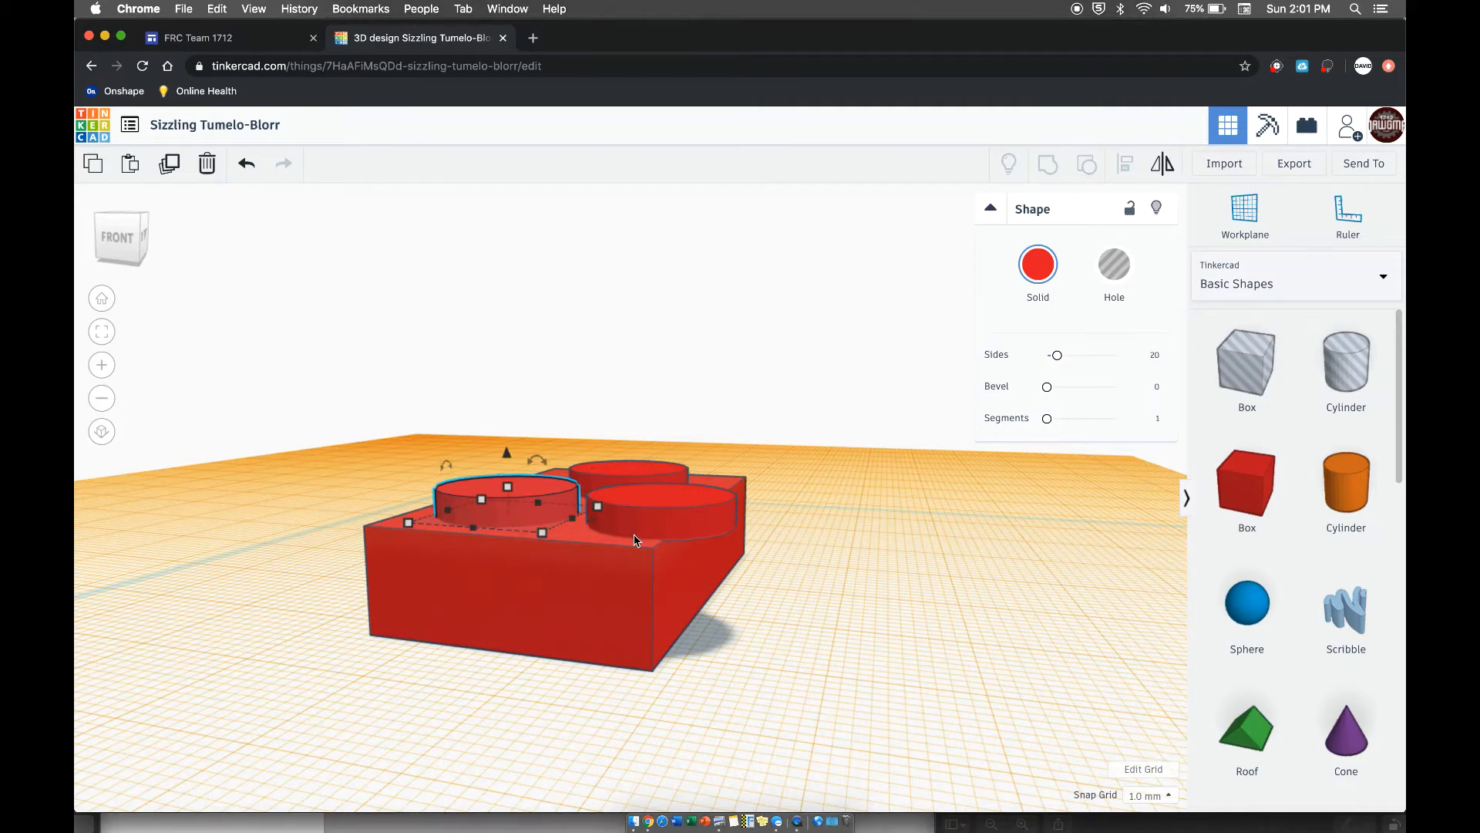
{"action": "right_click_drag", "start_coordinate": [658, 567], "coordinate": [671, 605]}
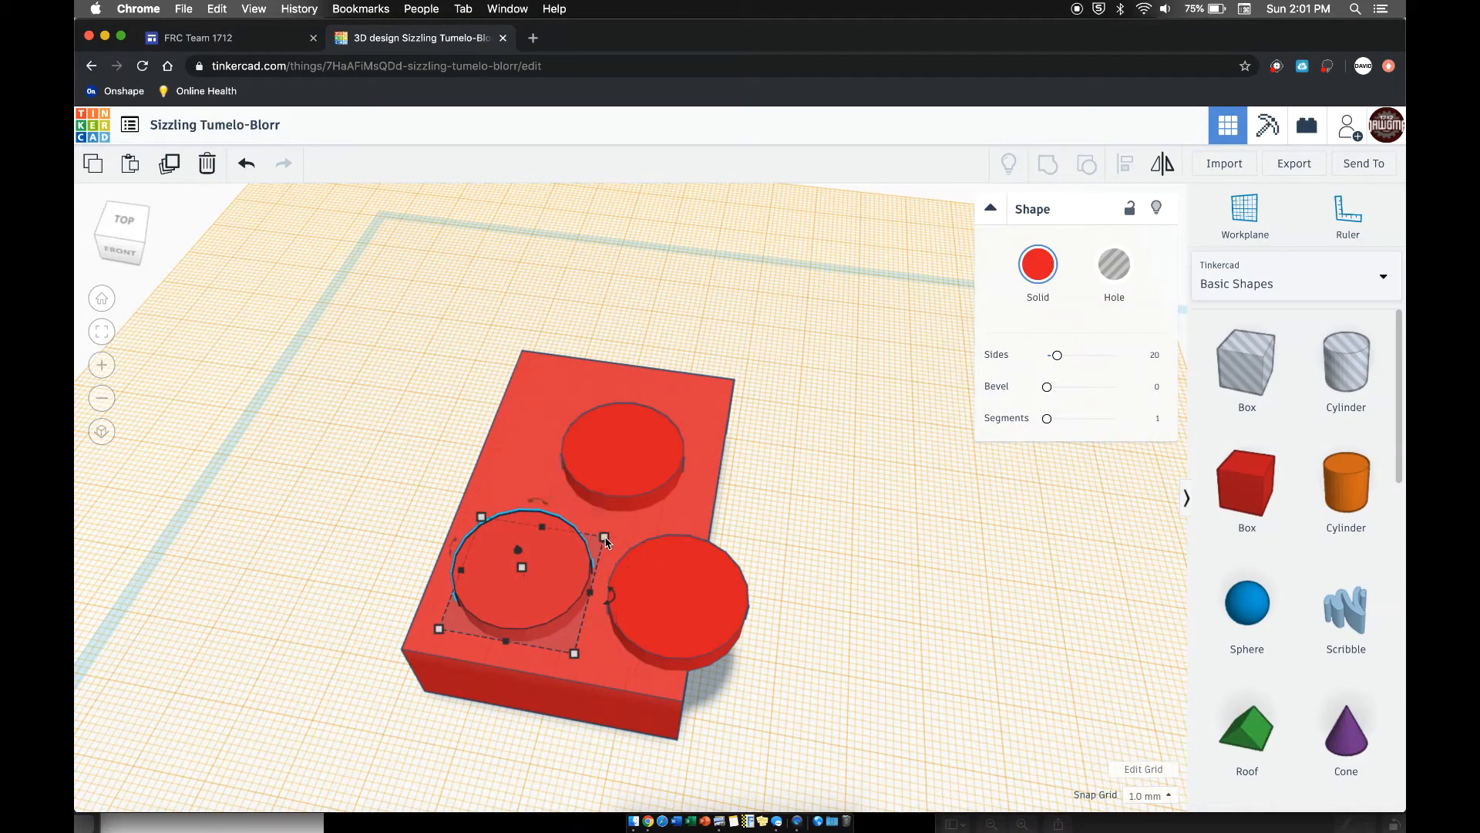
{"action": "left_click_drag", "start_coordinate": [604, 540], "coordinate": [538, 582]}
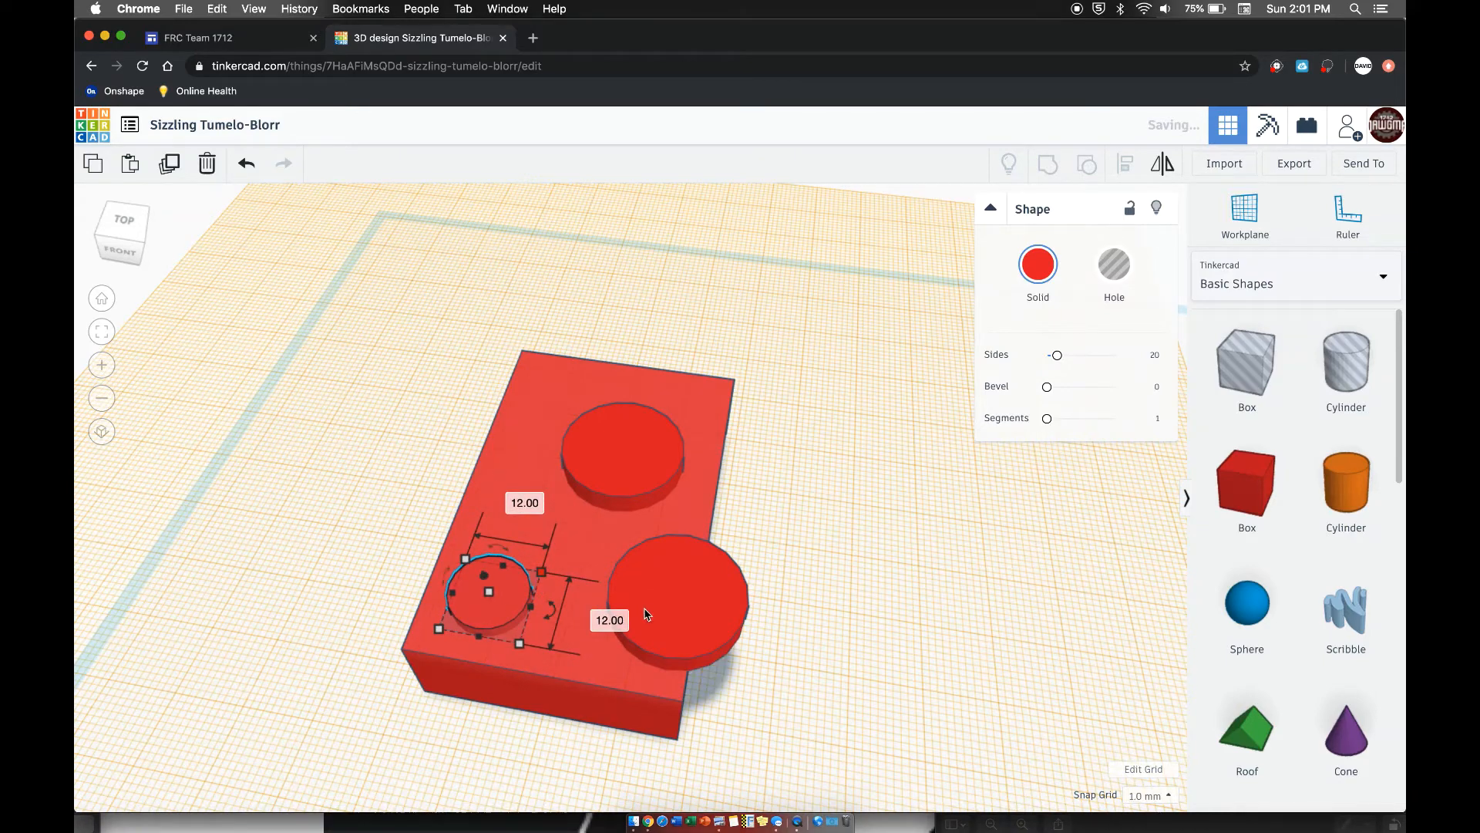
{"action": "left_click", "coordinate": [660, 582]}
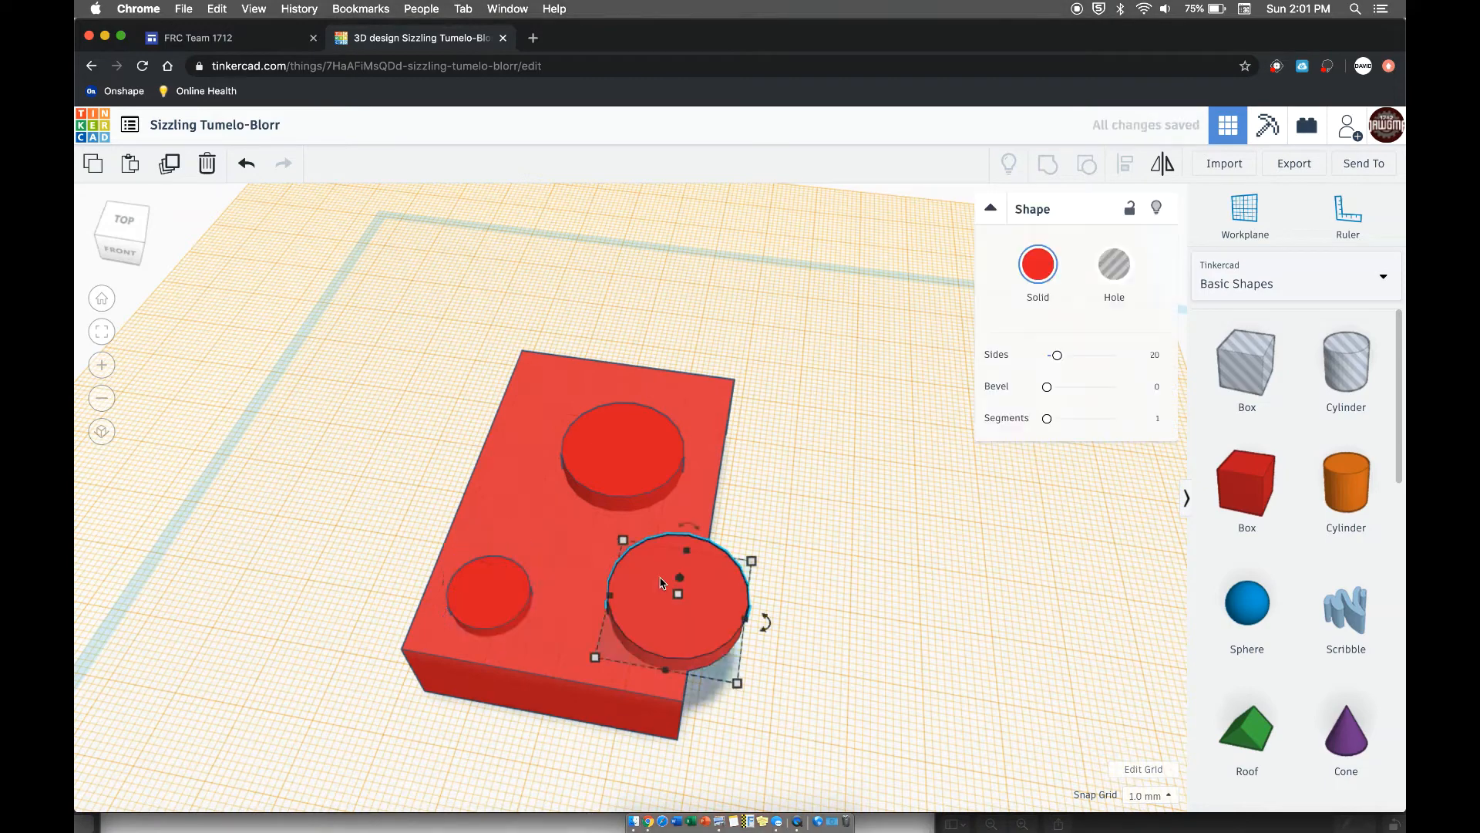
{"action": "left_click_drag", "start_coordinate": [624, 545], "coordinate": [662, 593]}
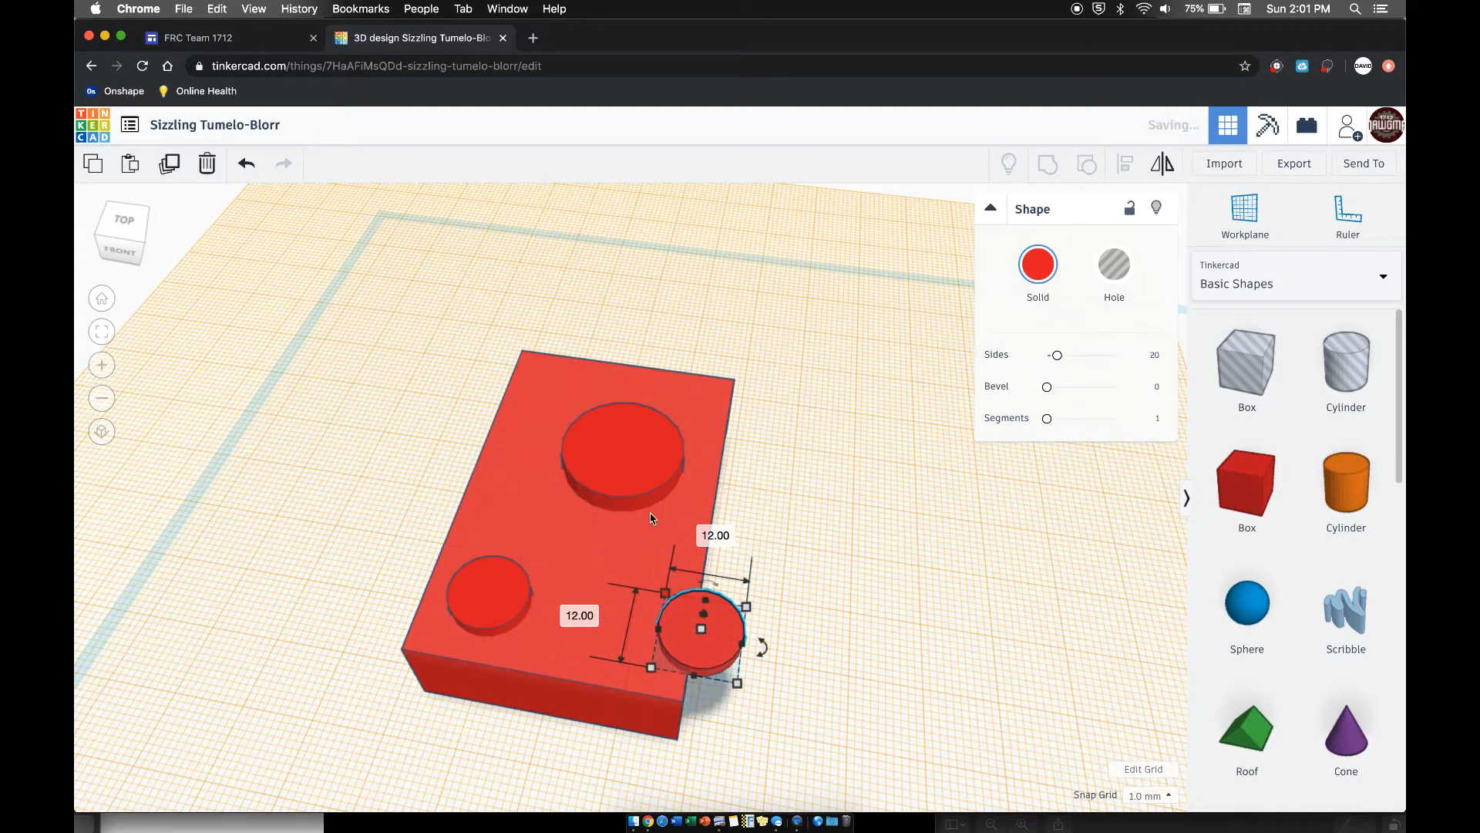
{"action": "left_click", "coordinate": [621, 475]}
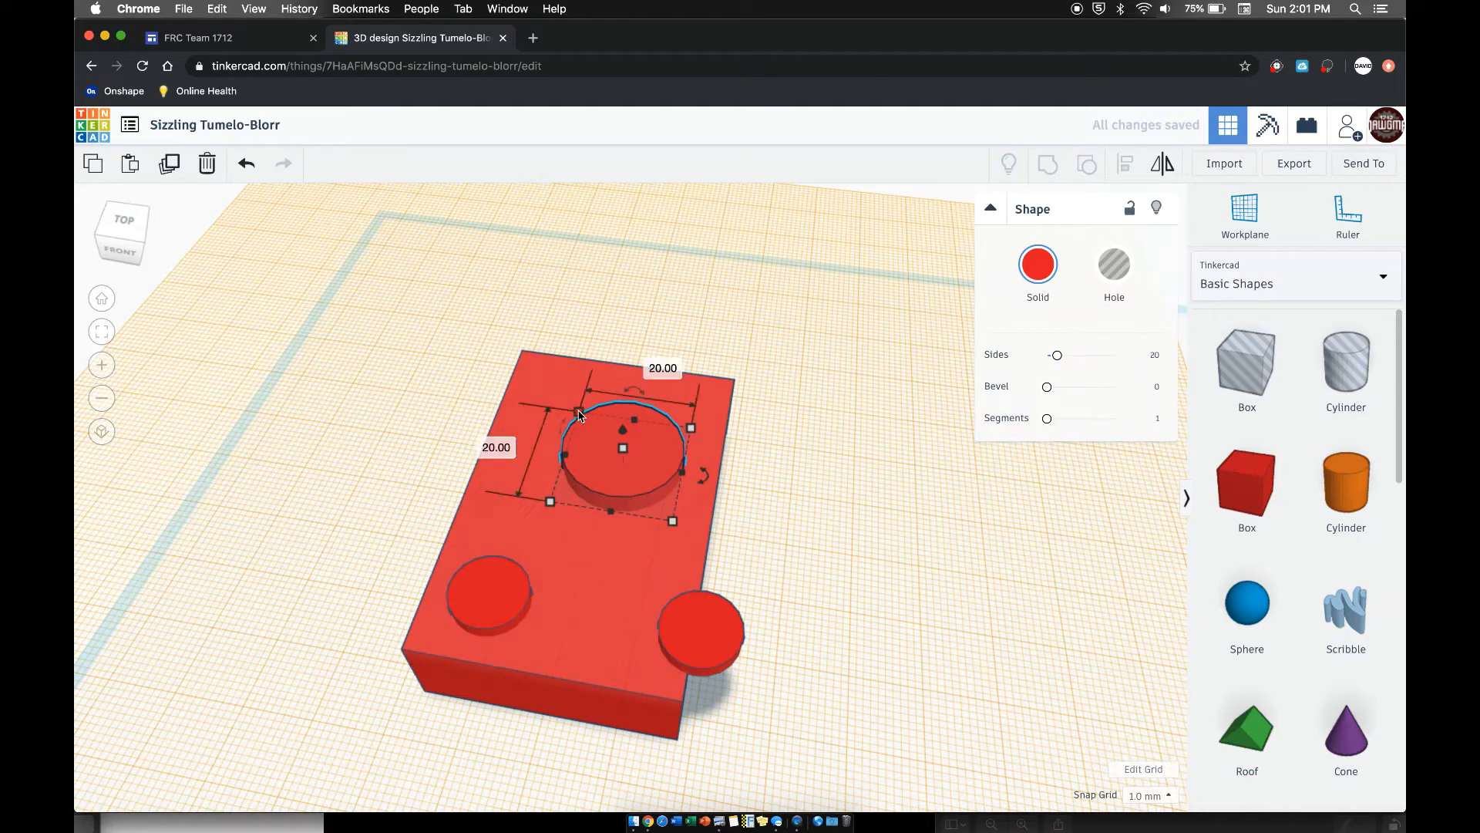
{"action": "left_click_drag", "start_coordinate": [579, 415], "coordinate": [605, 447]}
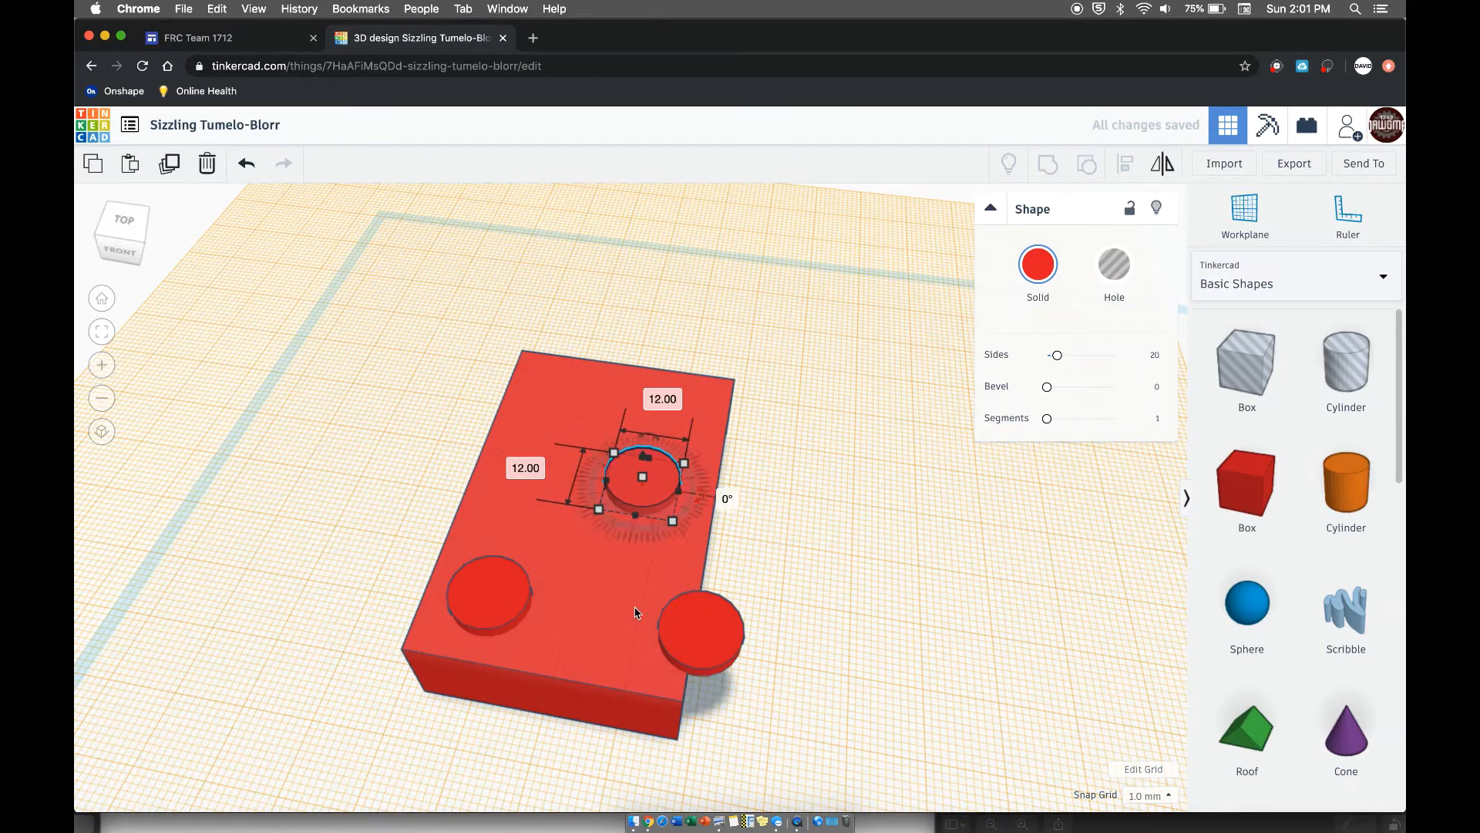
{"action": "left_click", "coordinate": [357, 377]}
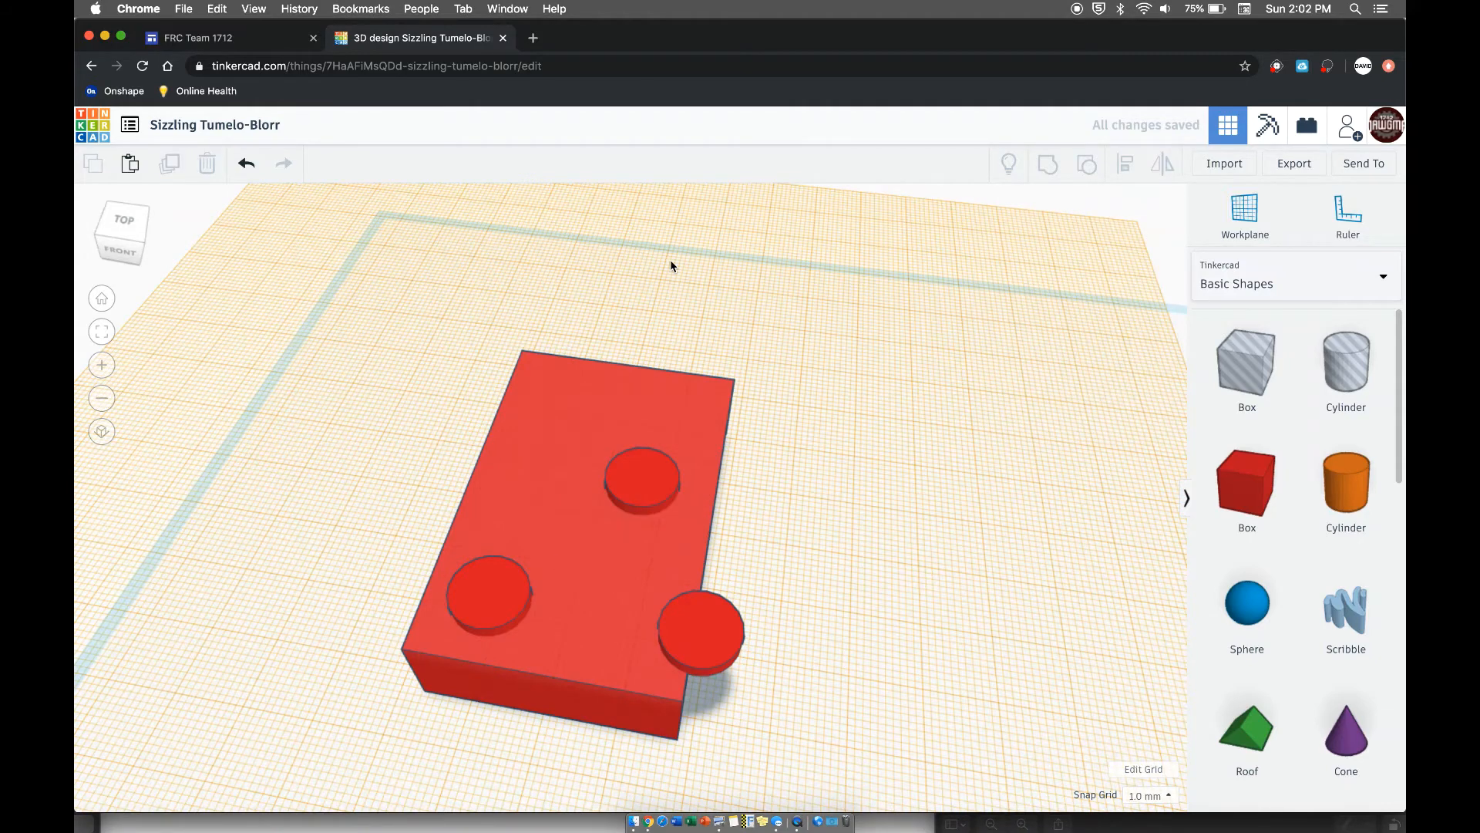
- Move the front-right cylinder back onto the box's corner and offset it 5 mm inward from both edges
{"action": "right_click_drag", "start_coordinate": [670, 263], "coordinate": [672, 203]}
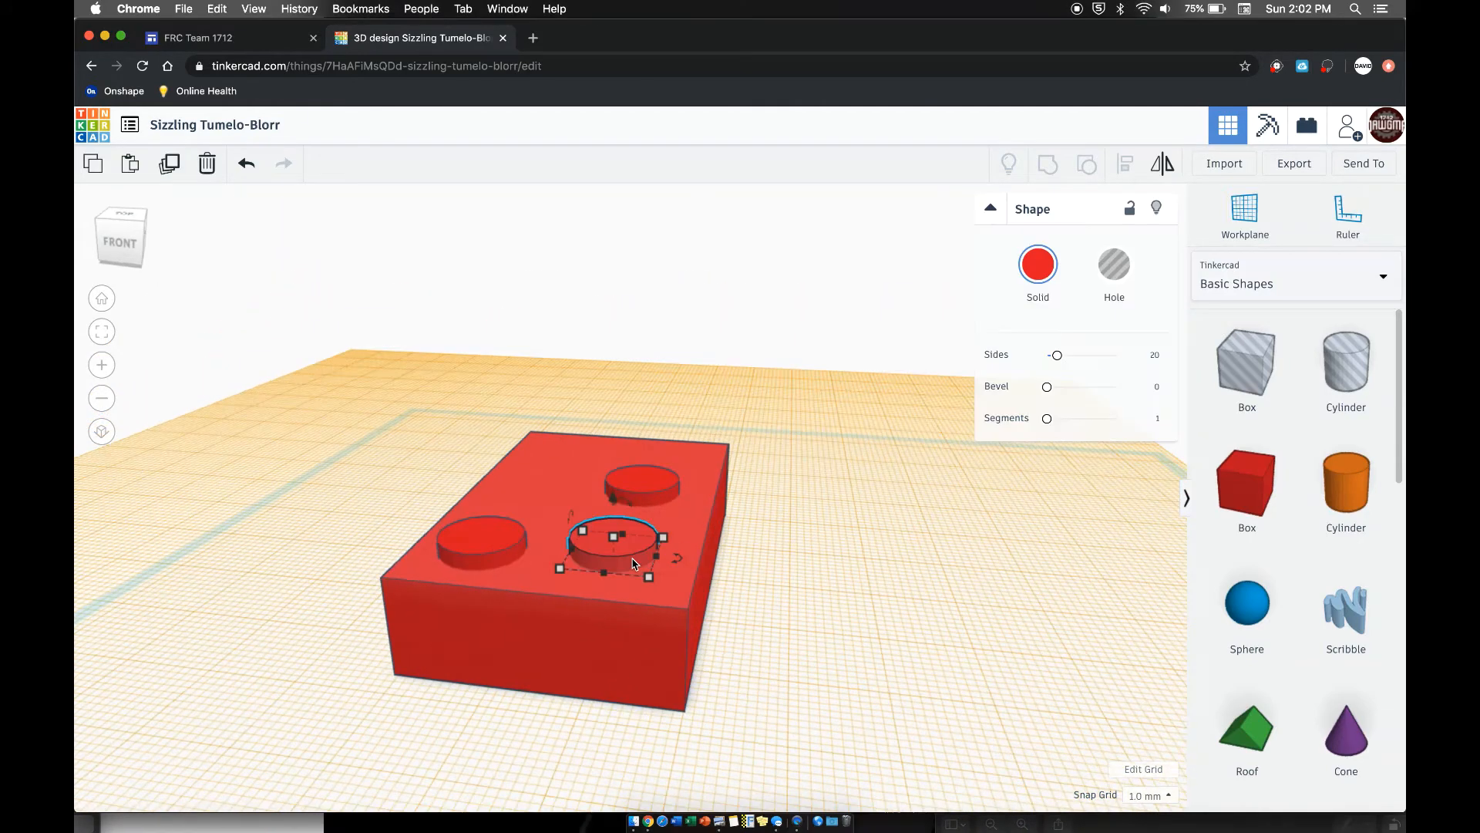
{"action": "left_click_drag", "start_coordinate": [633, 564], "coordinate": [661, 592]}
{"action": "left_click", "coordinate": [680, 376]}
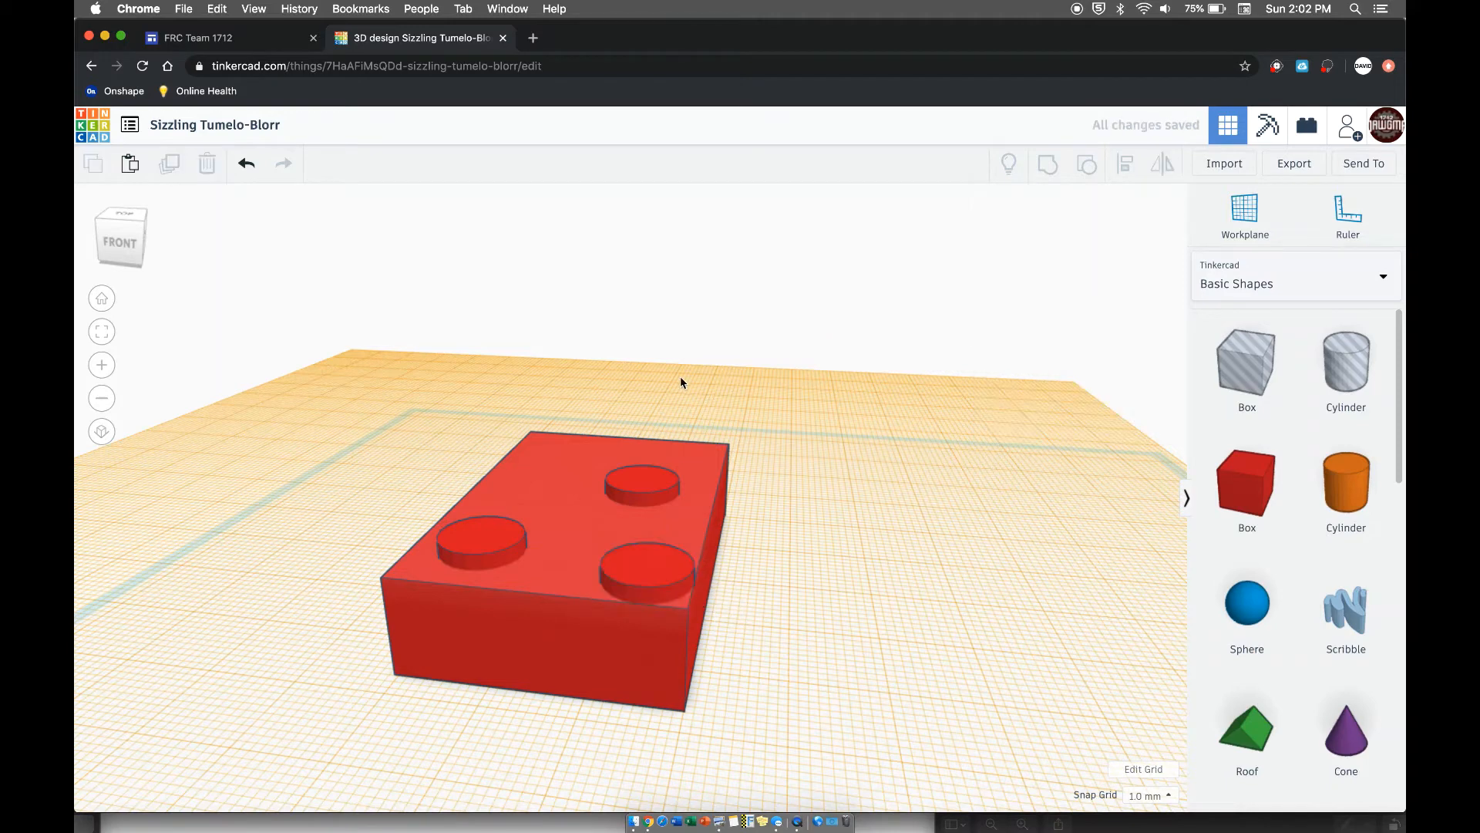
{"action": "right_click_drag", "start_coordinate": [680, 376], "coordinate": [684, 669]}
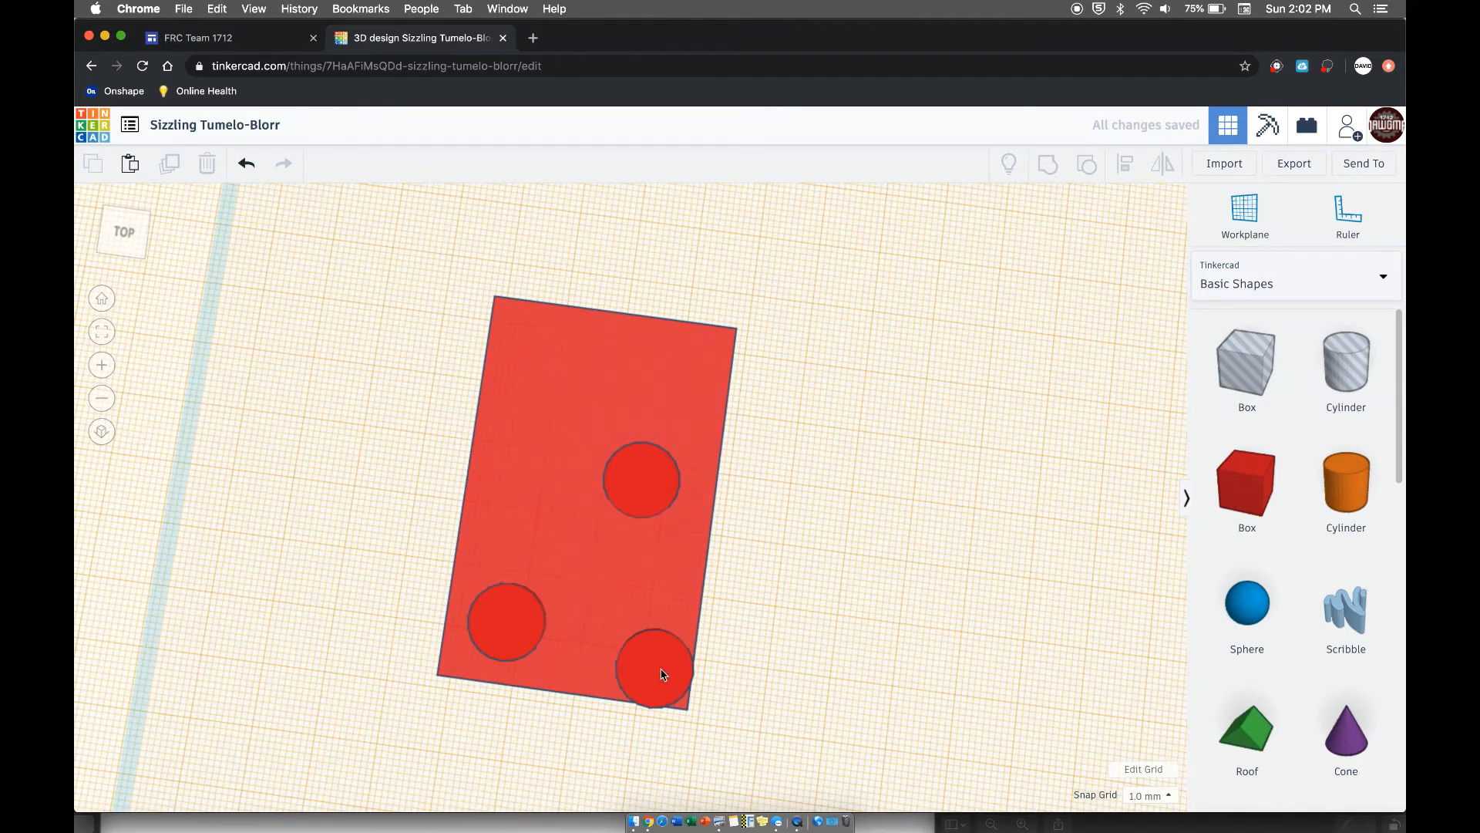
{"action": "left_click_drag", "start_coordinate": [661, 675], "coordinate": [641, 645]}
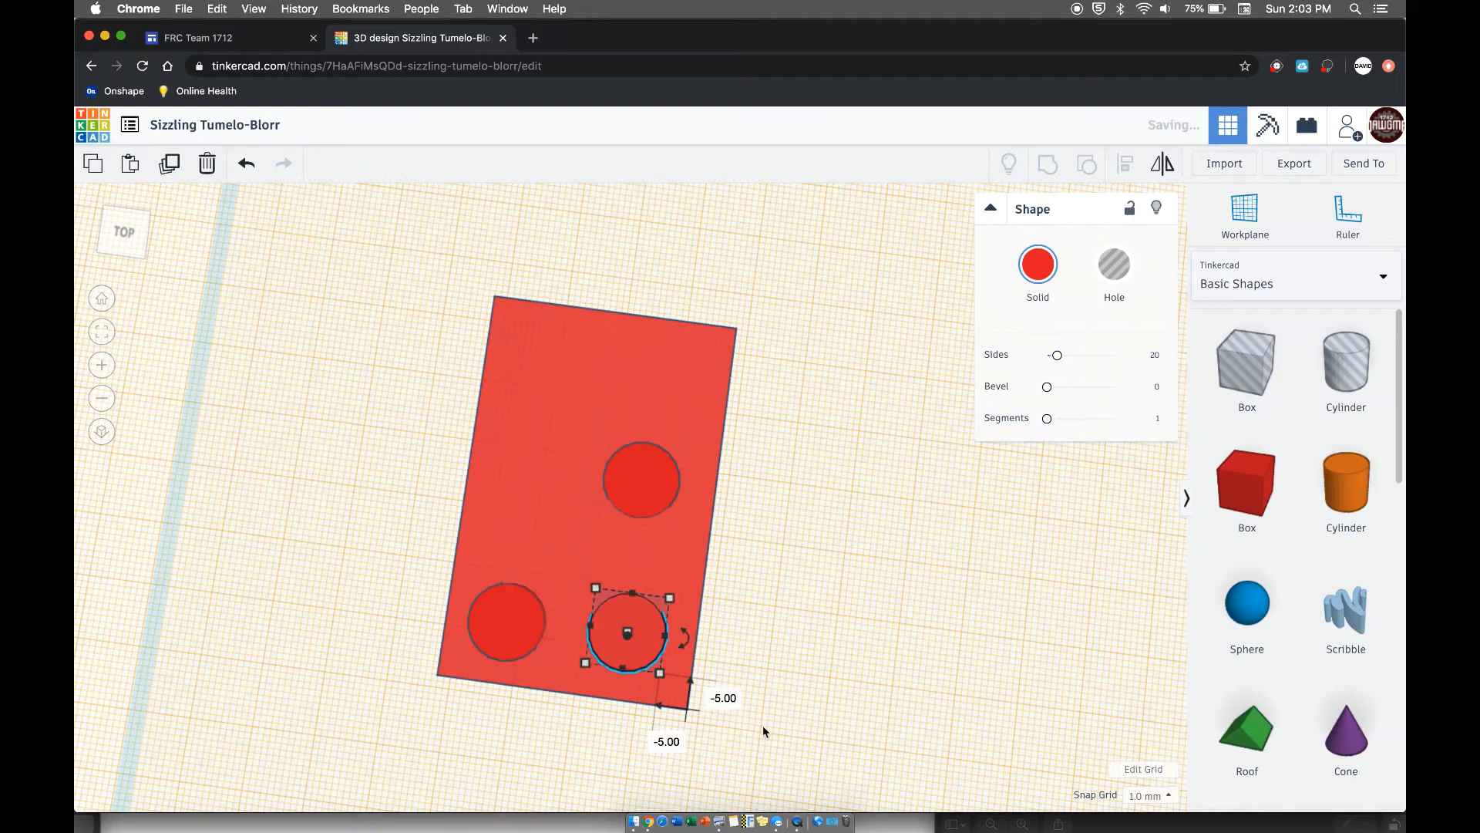
- Move the front-left cylinder to the box's corner and offset it 5 mm inward in both directions
{"action": "right_click_drag", "start_coordinate": [836, 484], "coordinate": [887, 493]}
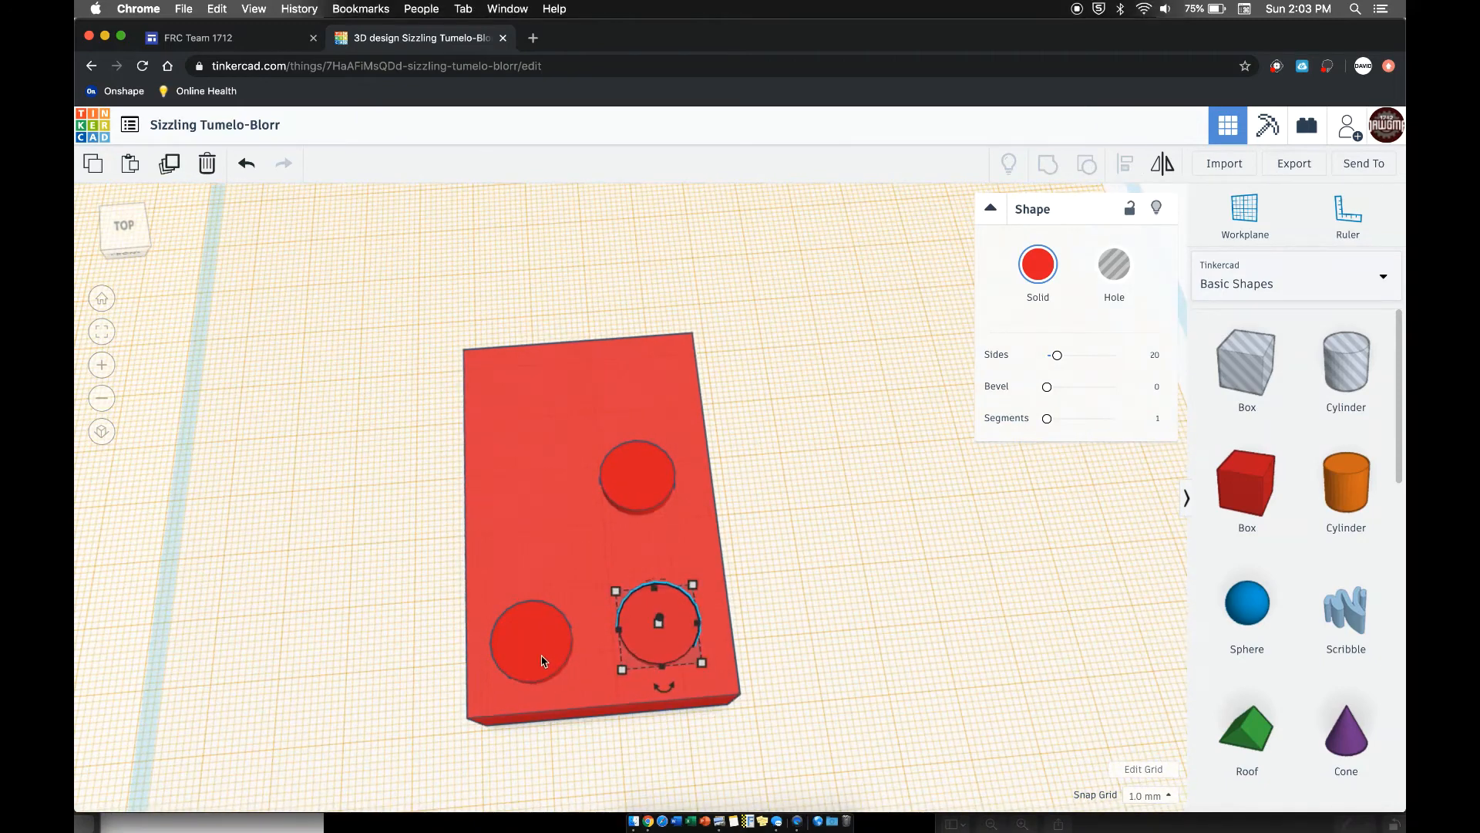
{"action": "left_click_drag", "start_coordinate": [529, 654], "coordinate": [509, 685]}
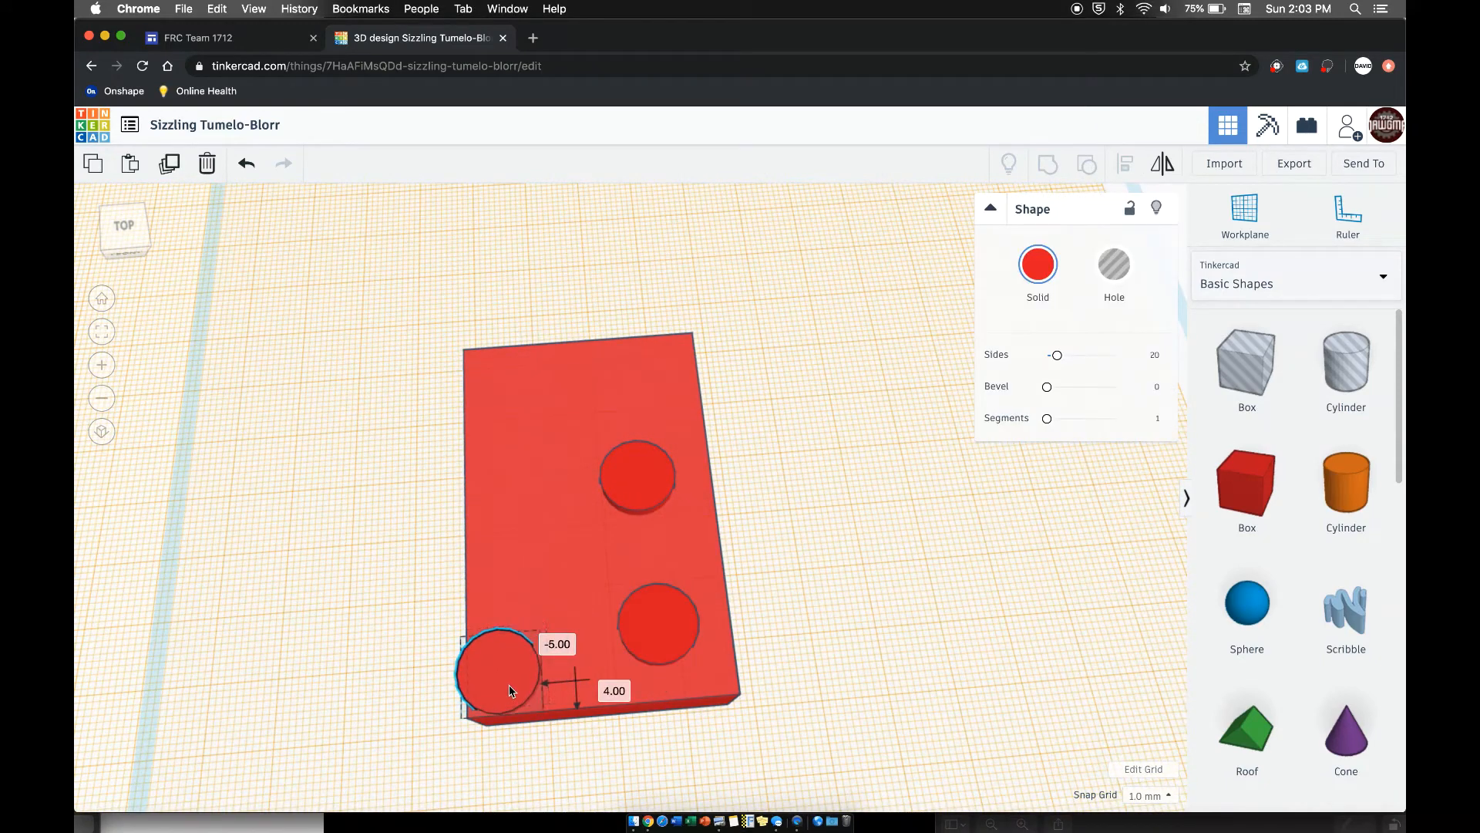
{"action": "left_click", "coordinate": [284, 529]}
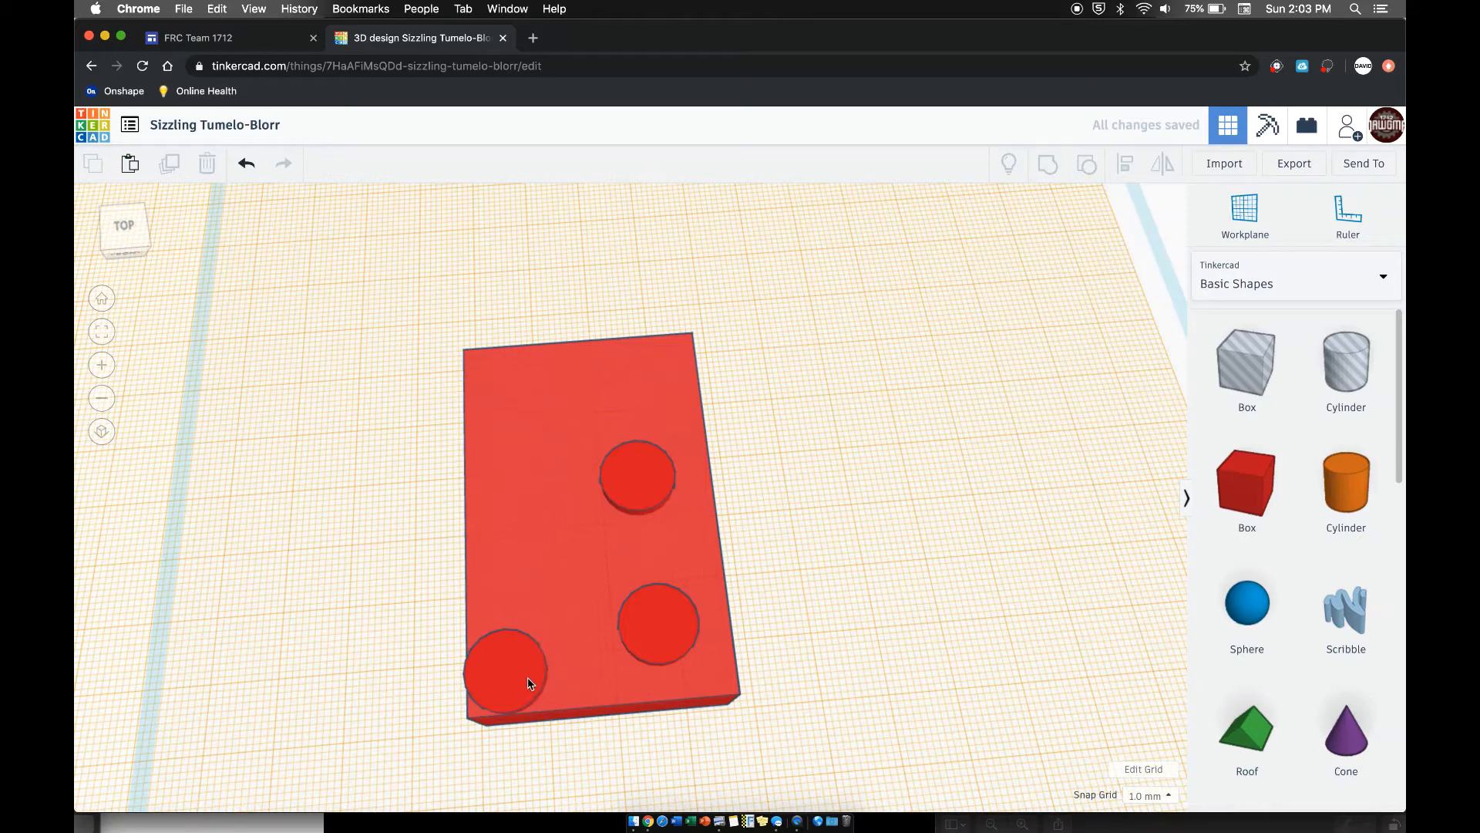
{"action": "left_click_drag", "start_coordinate": [538, 675], "coordinate": [558, 657]}
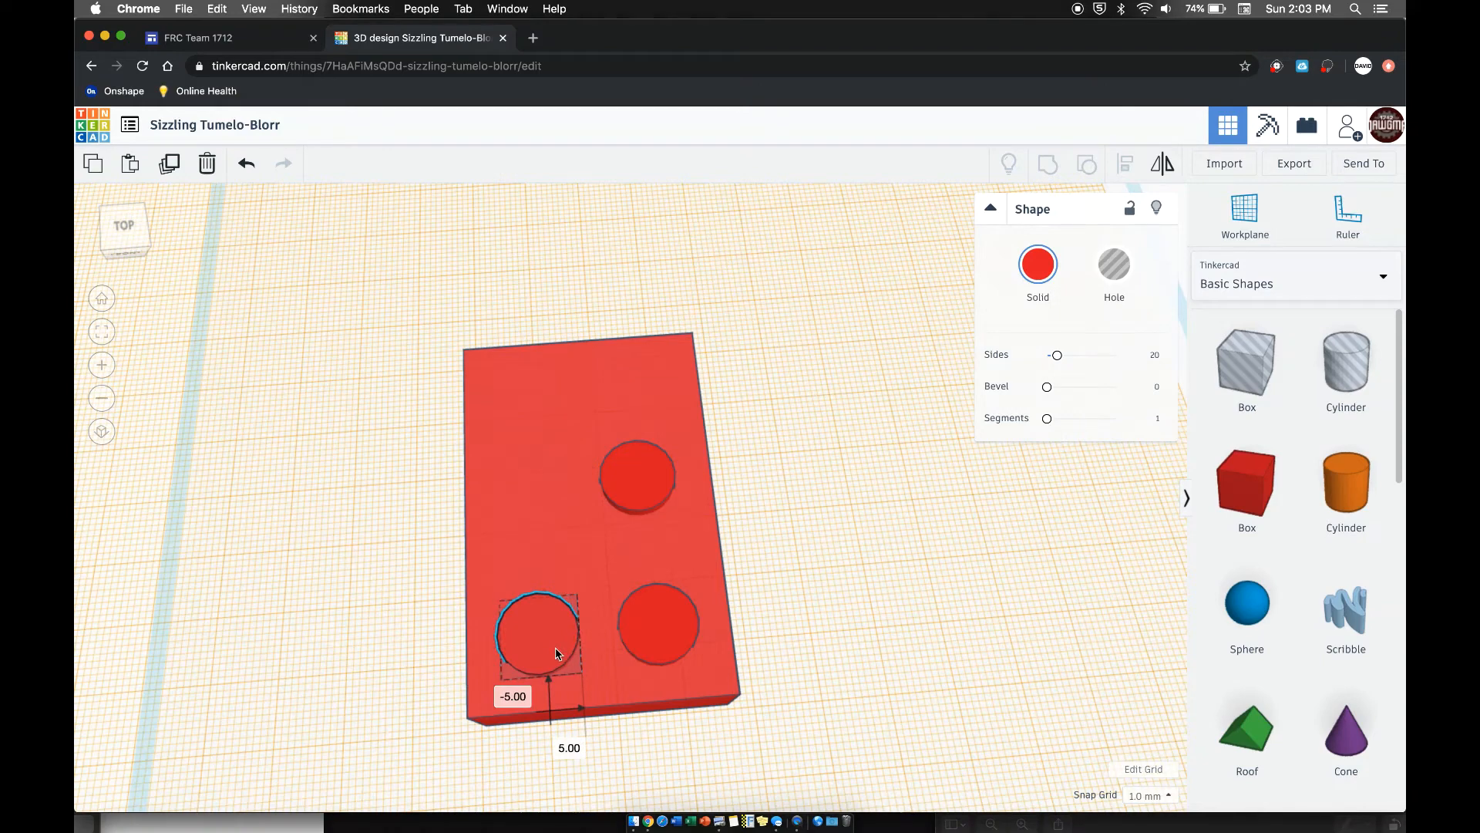
{"action": "left_click", "coordinate": [846, 489]}
- Bring up the reference brick screenshot in Preview to compare it with the model, and return to the Tinkercad design
{"action": "right_click_drag", "start_coordinate": [845, 488], "coordinate": [686, 413]}
{"action": "left_click_drag", "start_coordinate": [1240, 816], "coordinate": [1203, 824]}
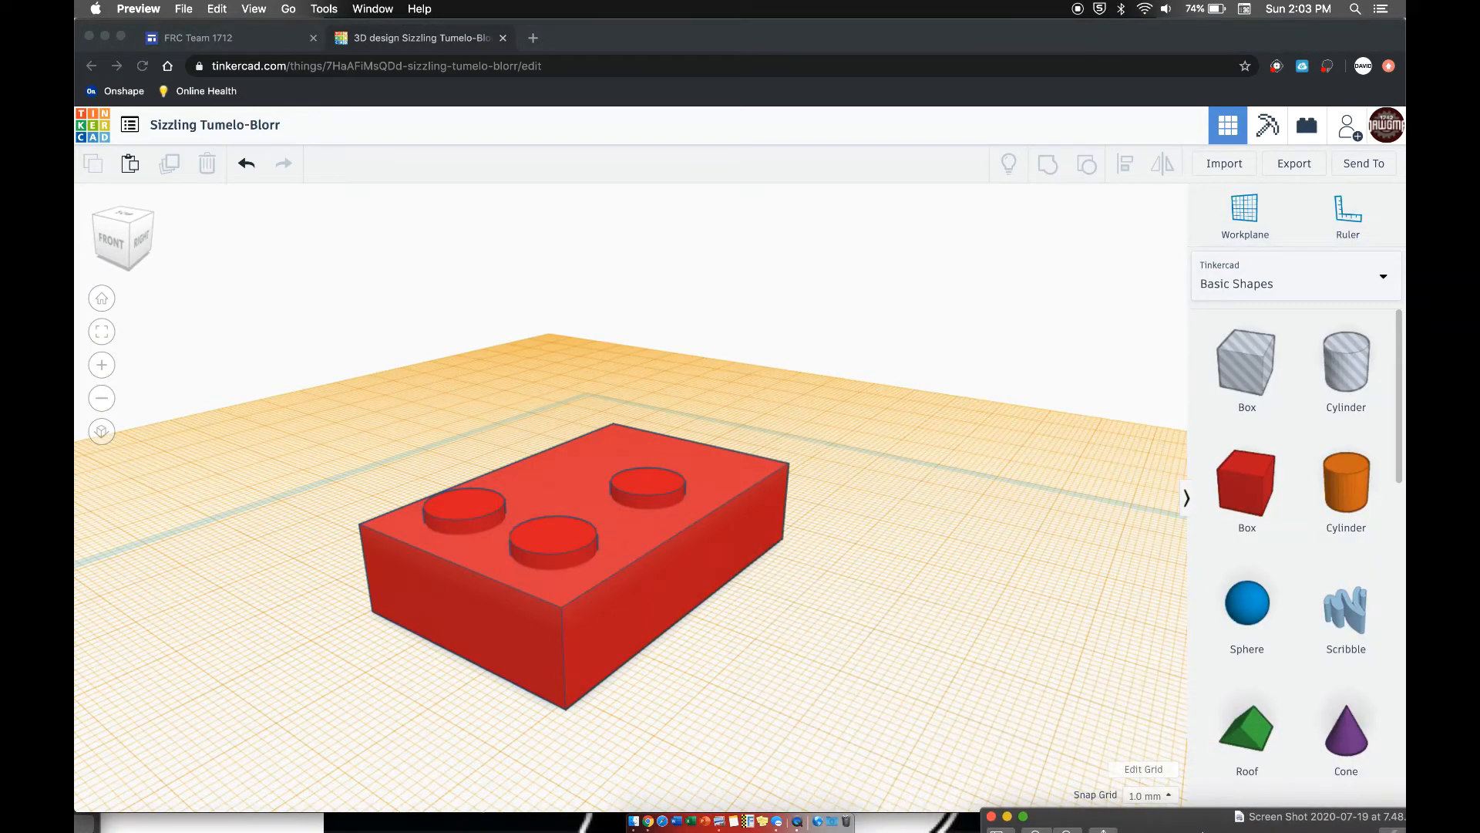
{"action": "left_click", "coordinate": [906, 724]}
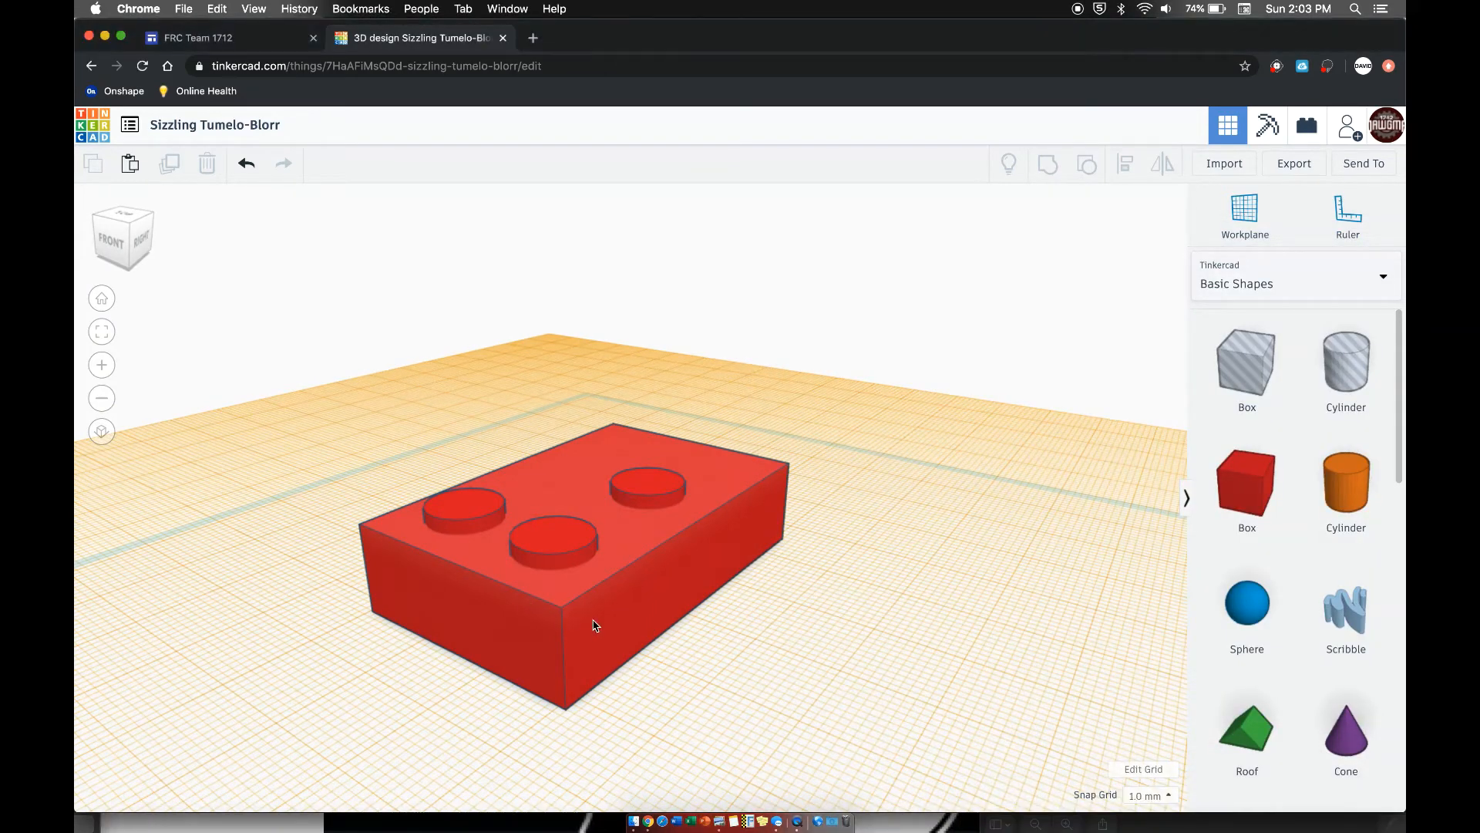
{"action": "right_click_drag", "start_coordinate": [594, 624], "coordinate": [602, 669]}
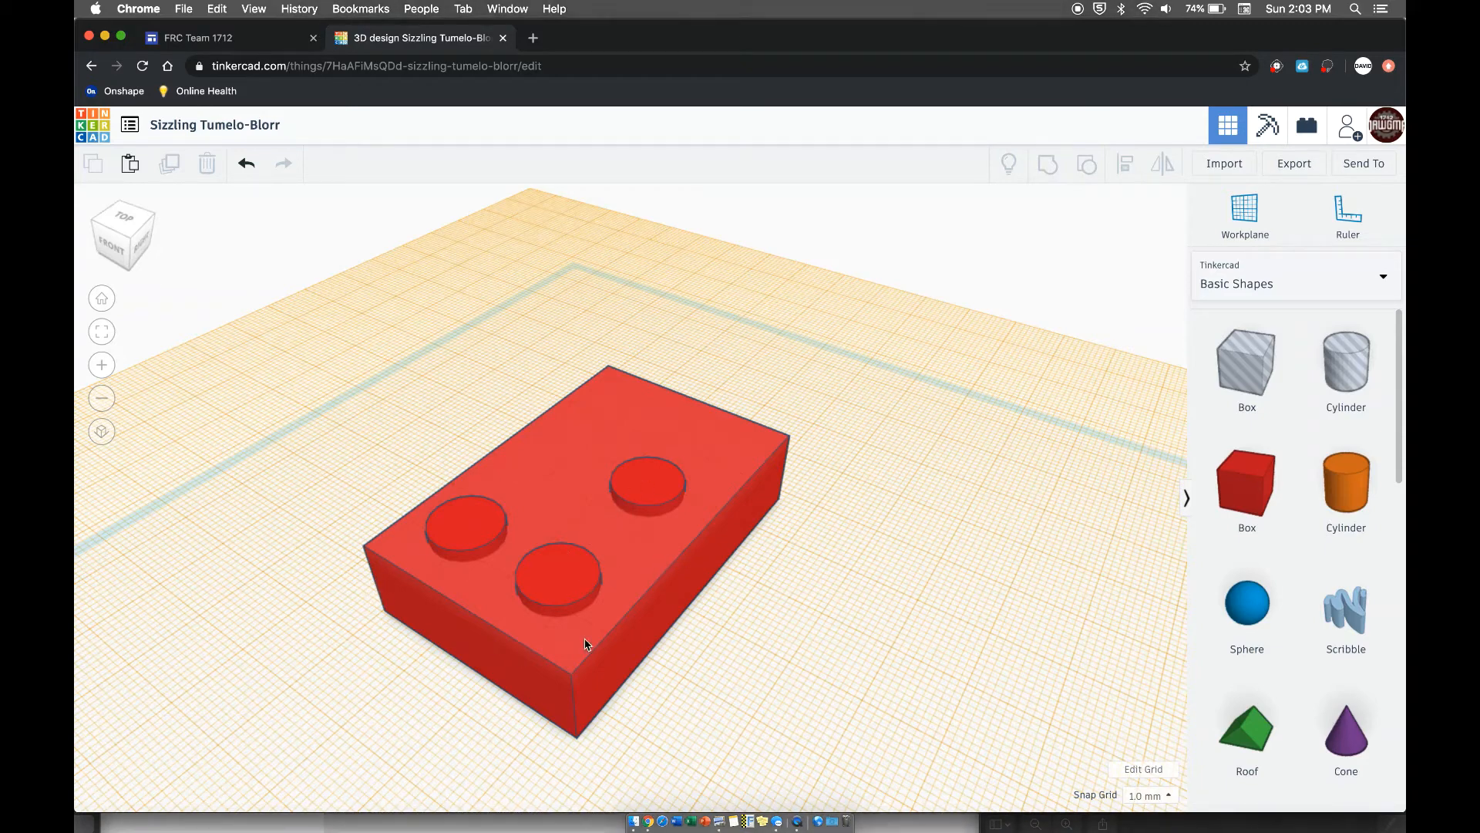
{"action": "right_click_drag", "start_coordinate": [716, 700], "coordinate": [523, 621]}
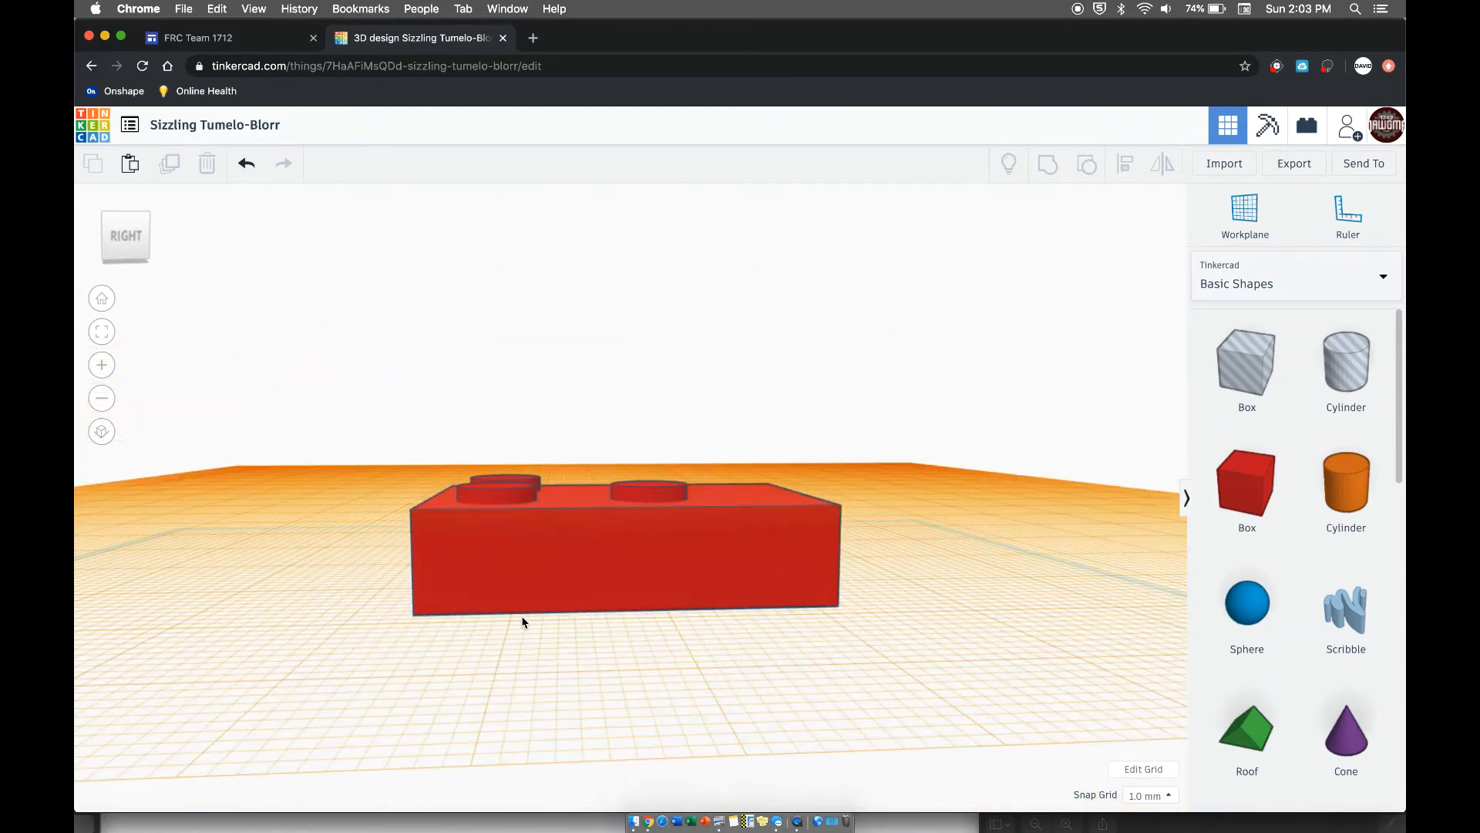
{"action": "left_click", "coordinate": [559, 578]}
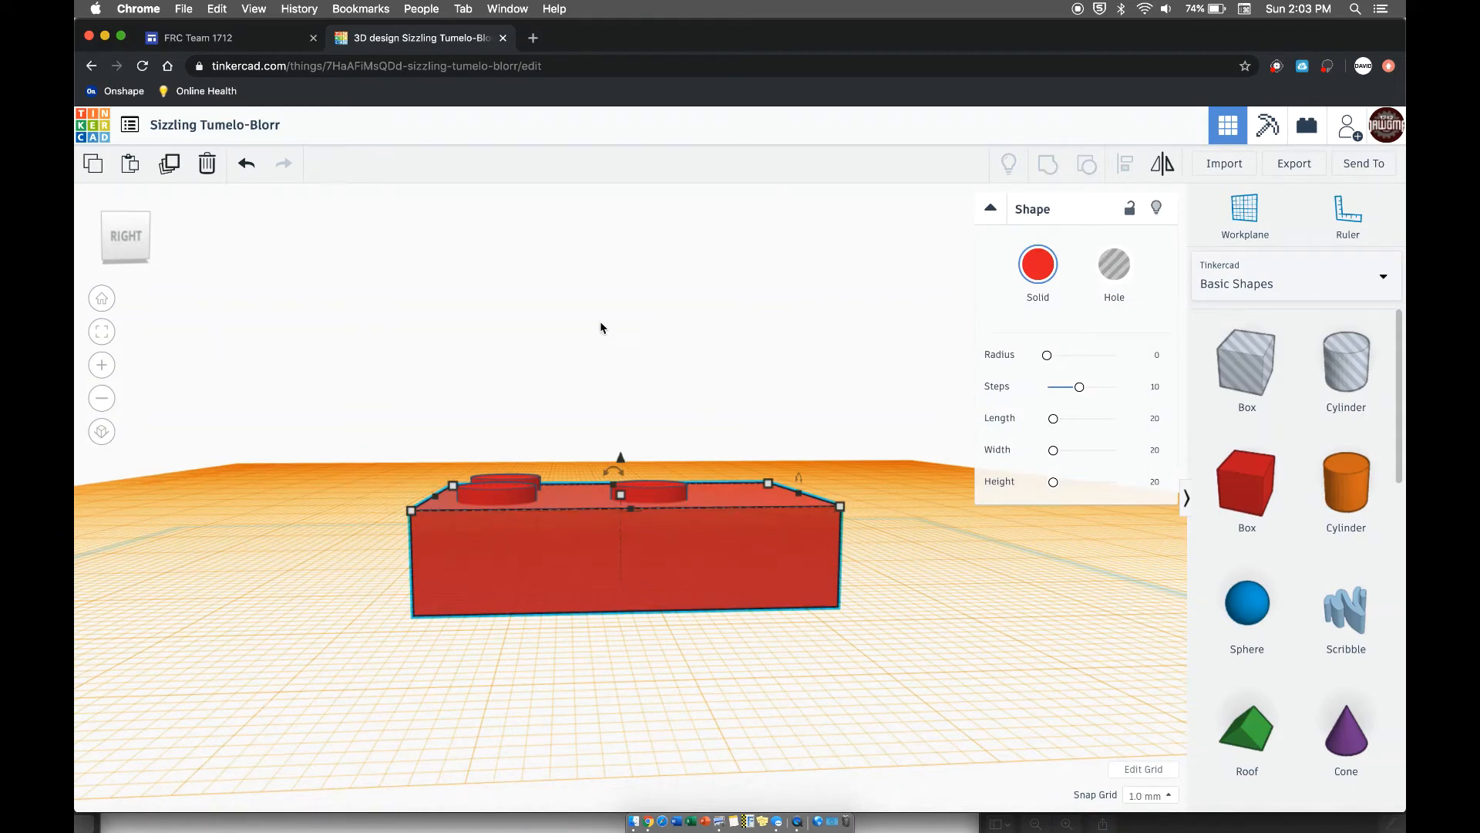
{"action": "right_click_drag", "start_coordinate": [585, 321], "coordinate": [701, 367]}
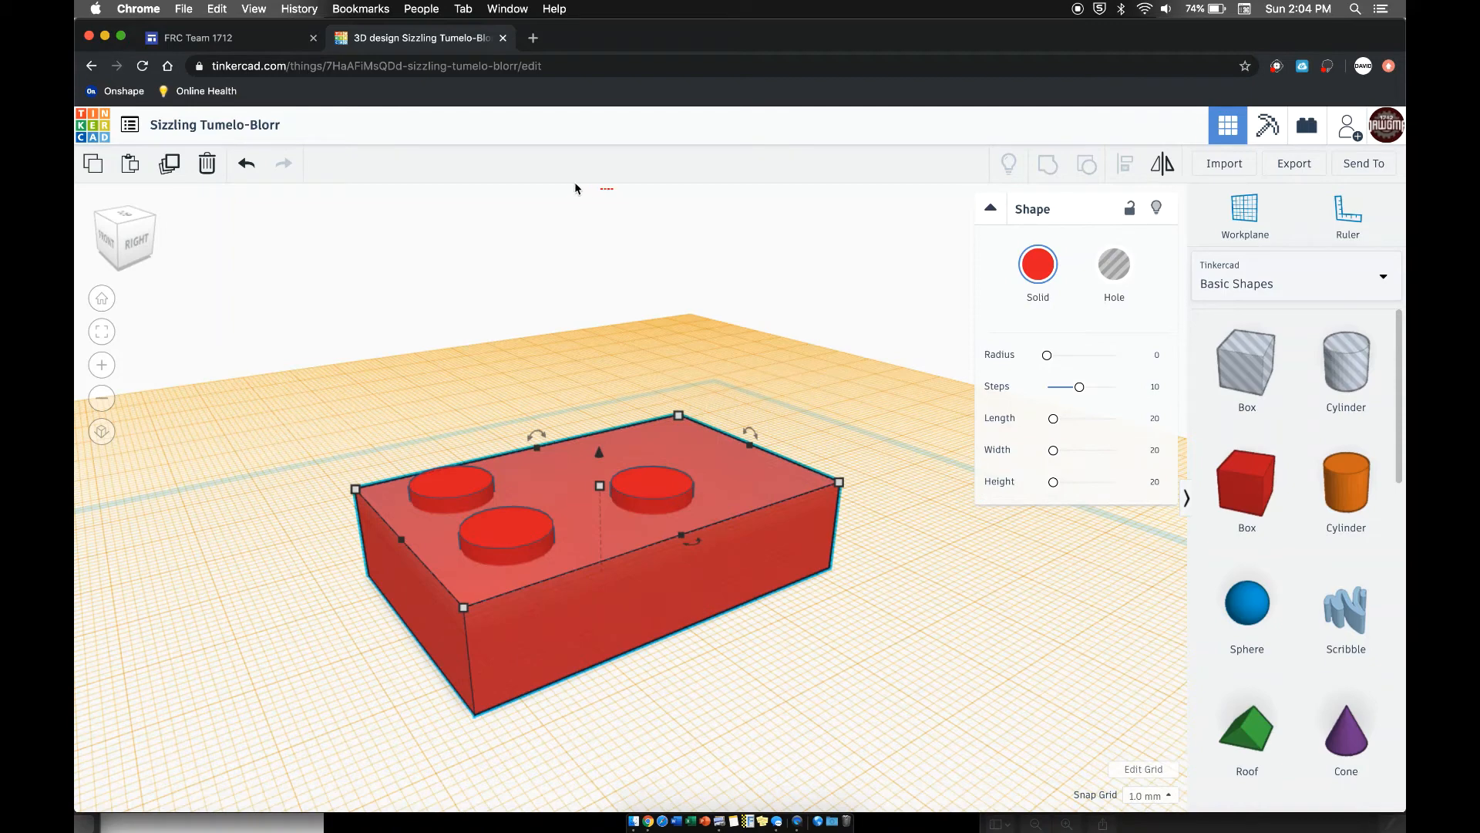
{"action": "left_click", "coordinate": [512, 288]}
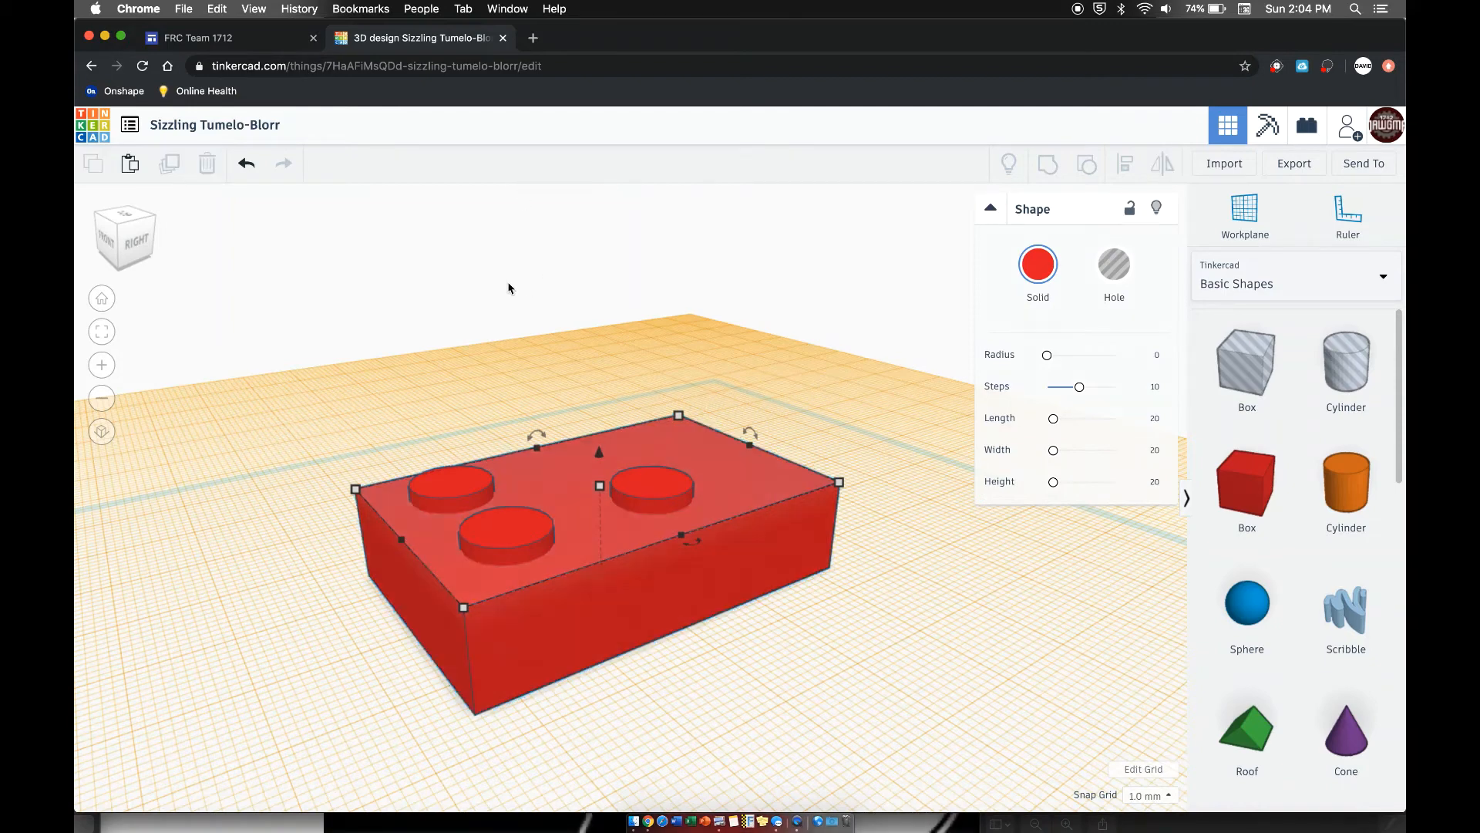
- Move the third cylinder along the box so that it sits flush against the front-right cylinder
{"action": "right_click_drag", "start_coordinate": [528, 309], "coordinate": [502, 416]}
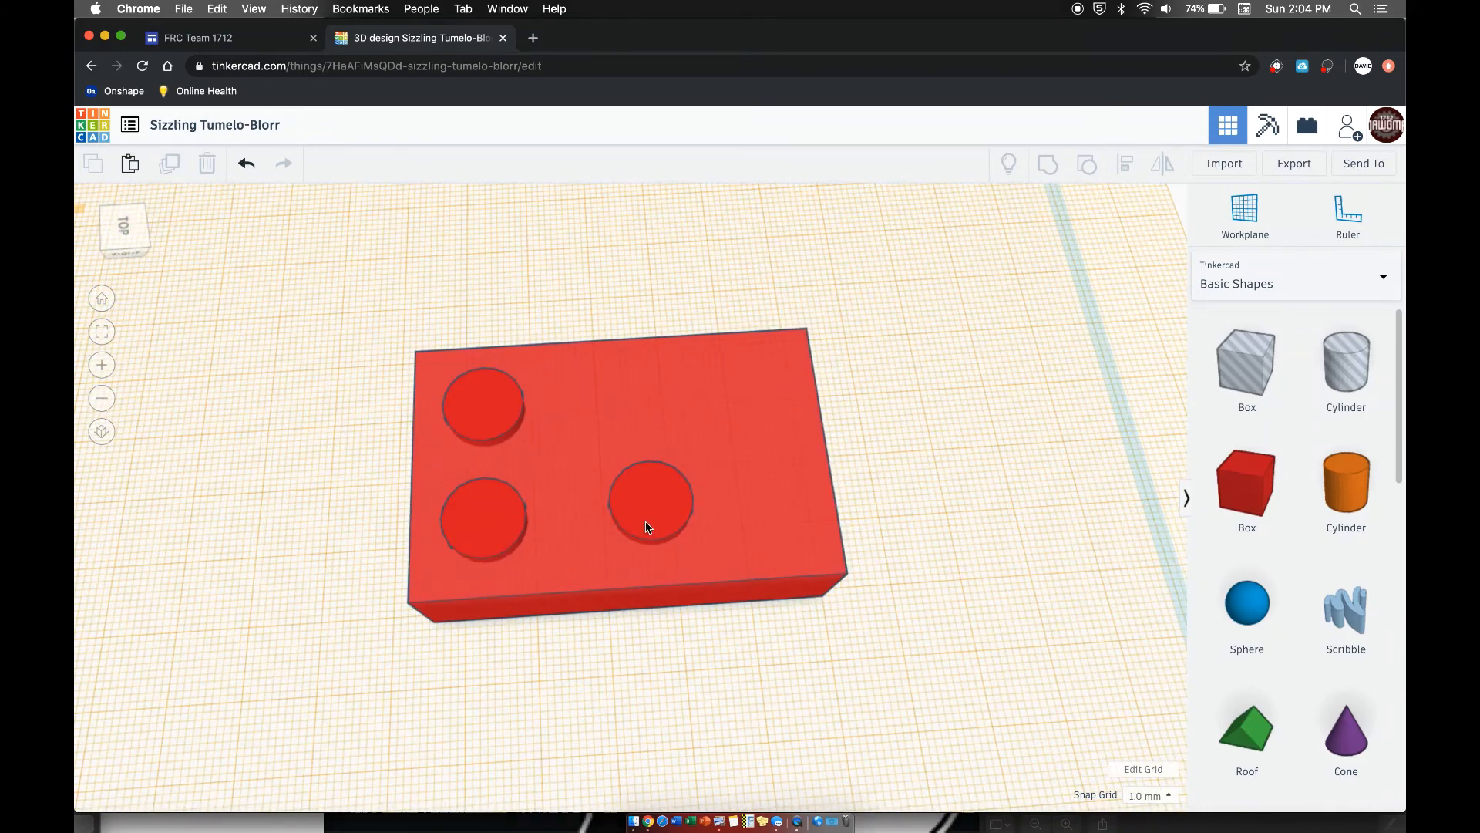
{"action": "left_click_drag", "start_coordinate": [611, 529], "coordinate": [567, 531]}
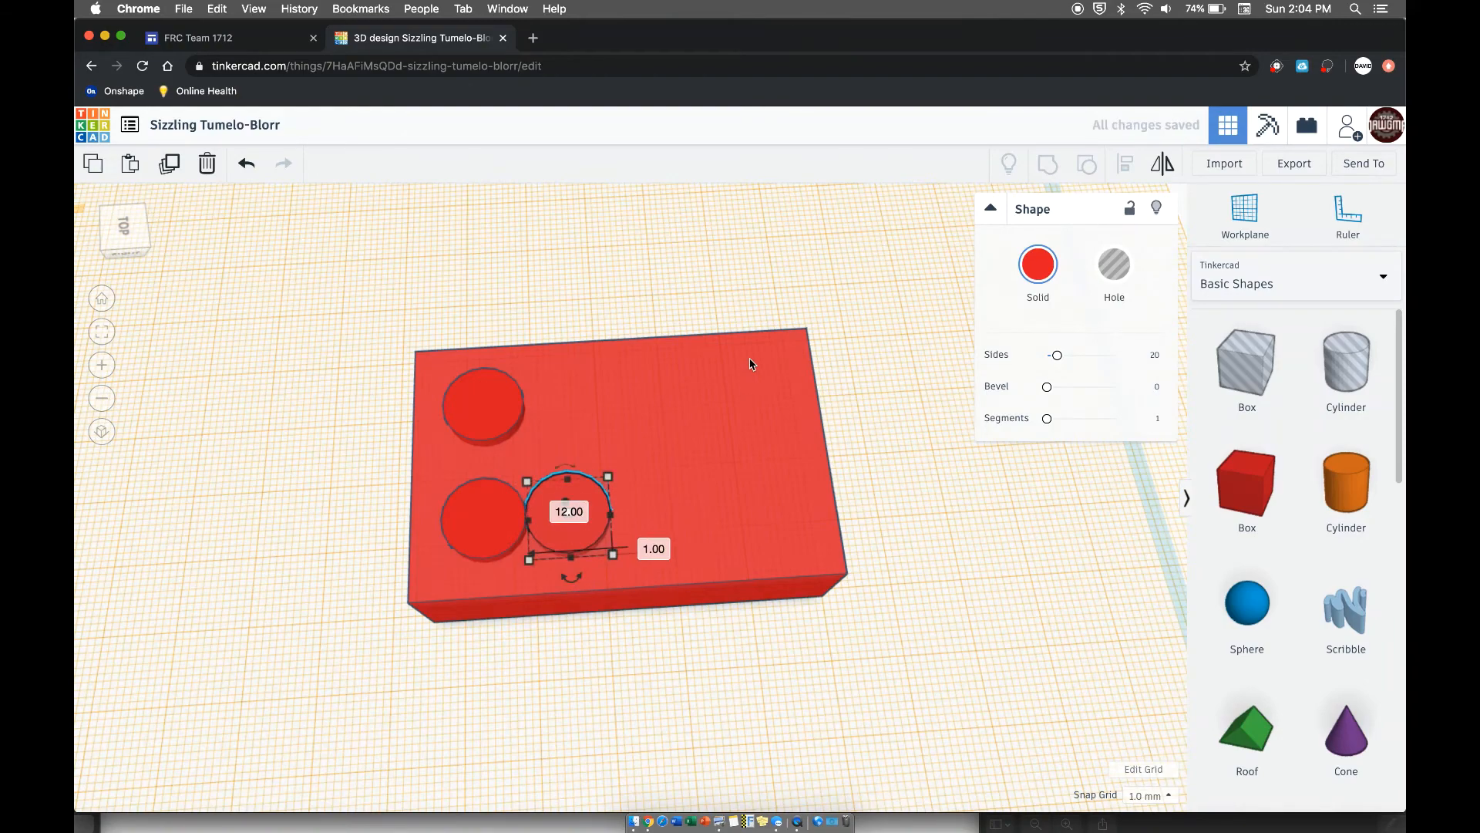
{"action": "right_click_drag", "start_coordinate": [751, 357], "coordinate": [695, 258]}
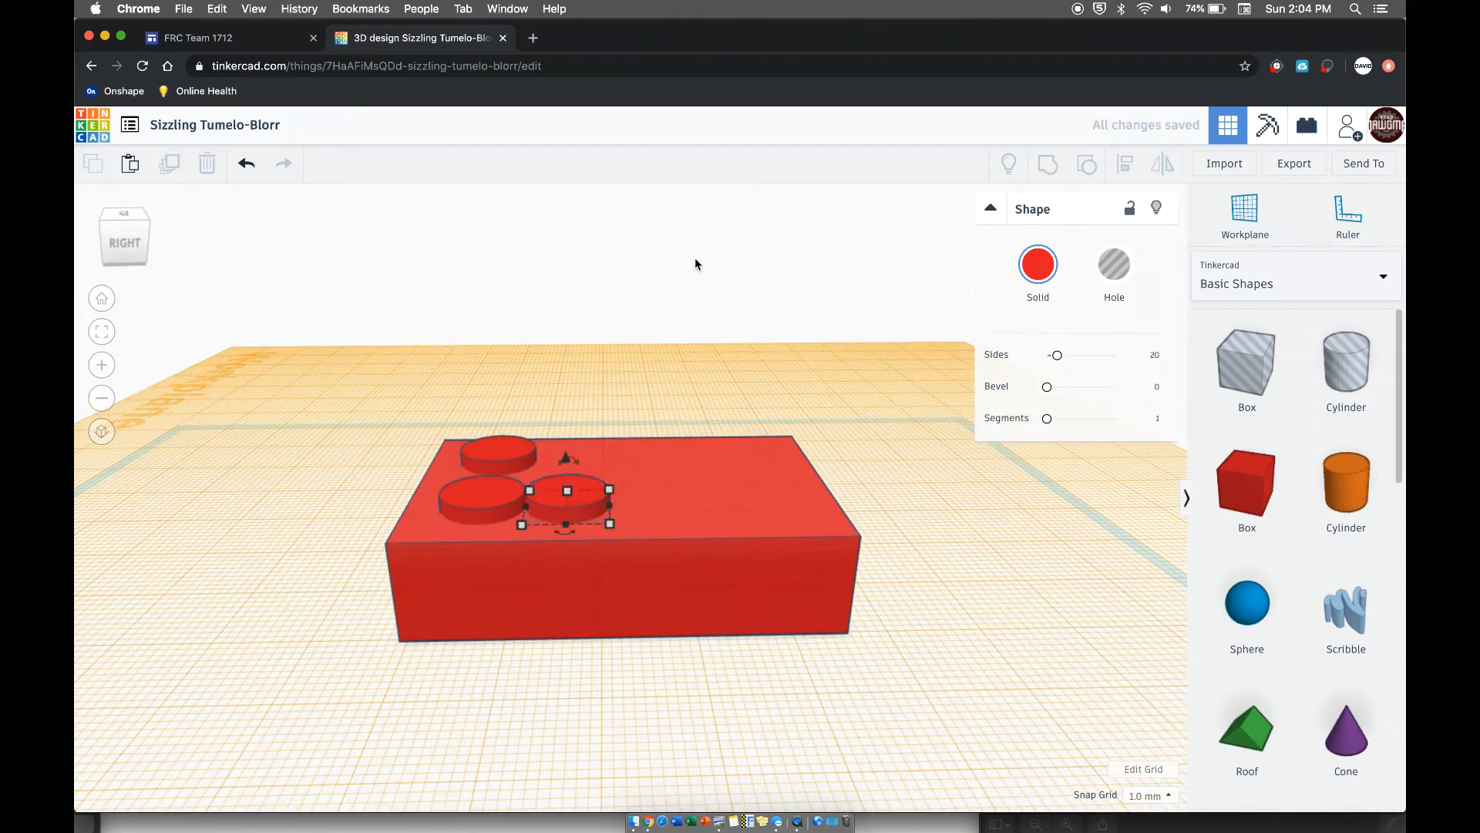
{"action": "left_click", "coordinate": [674, 396]}
- Move the third cylinder 8 mm away from the front-right cylinder, along the box's length
{"action": "right_click_drag", "start_coordinate": [674, 395], "coordinate": [571, 522]}
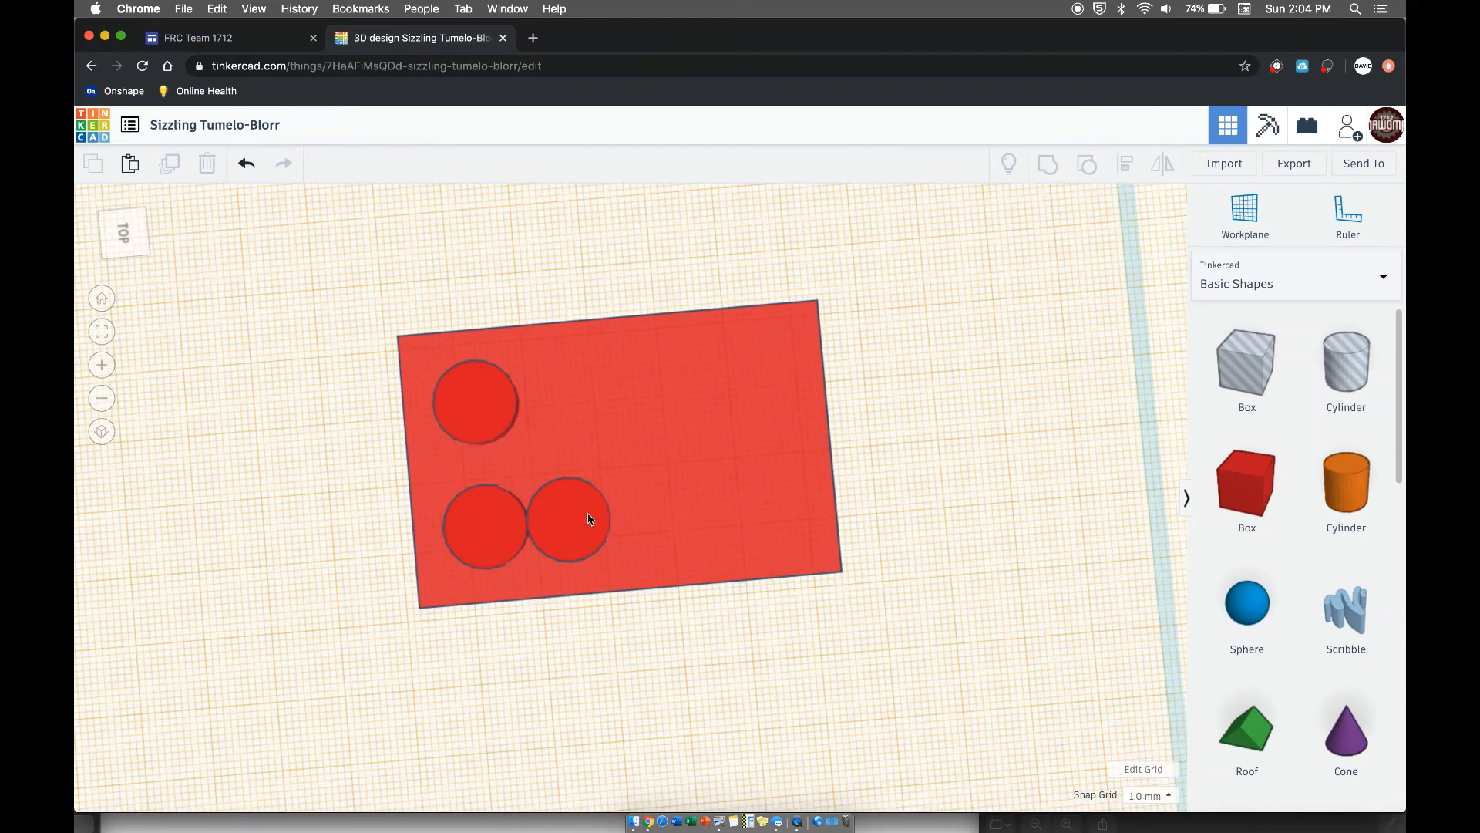
{"action": "left_click_drag", "start_coordinate": [589, 519], "coordinate": [628, 514]}
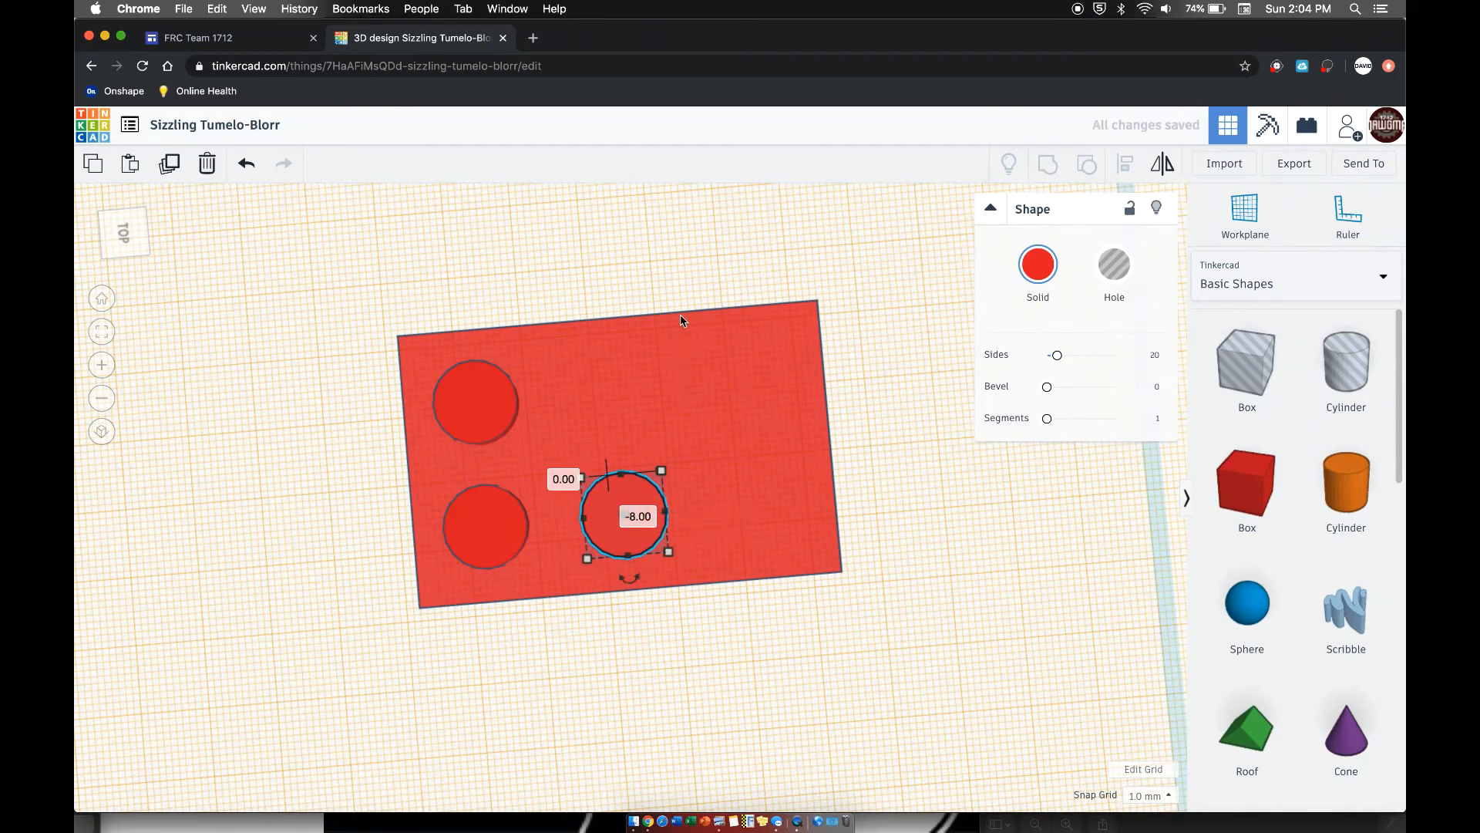
{"action": "right_click_drag", "start_coordinate": [681, 321], "coordinate": [637, 239]}
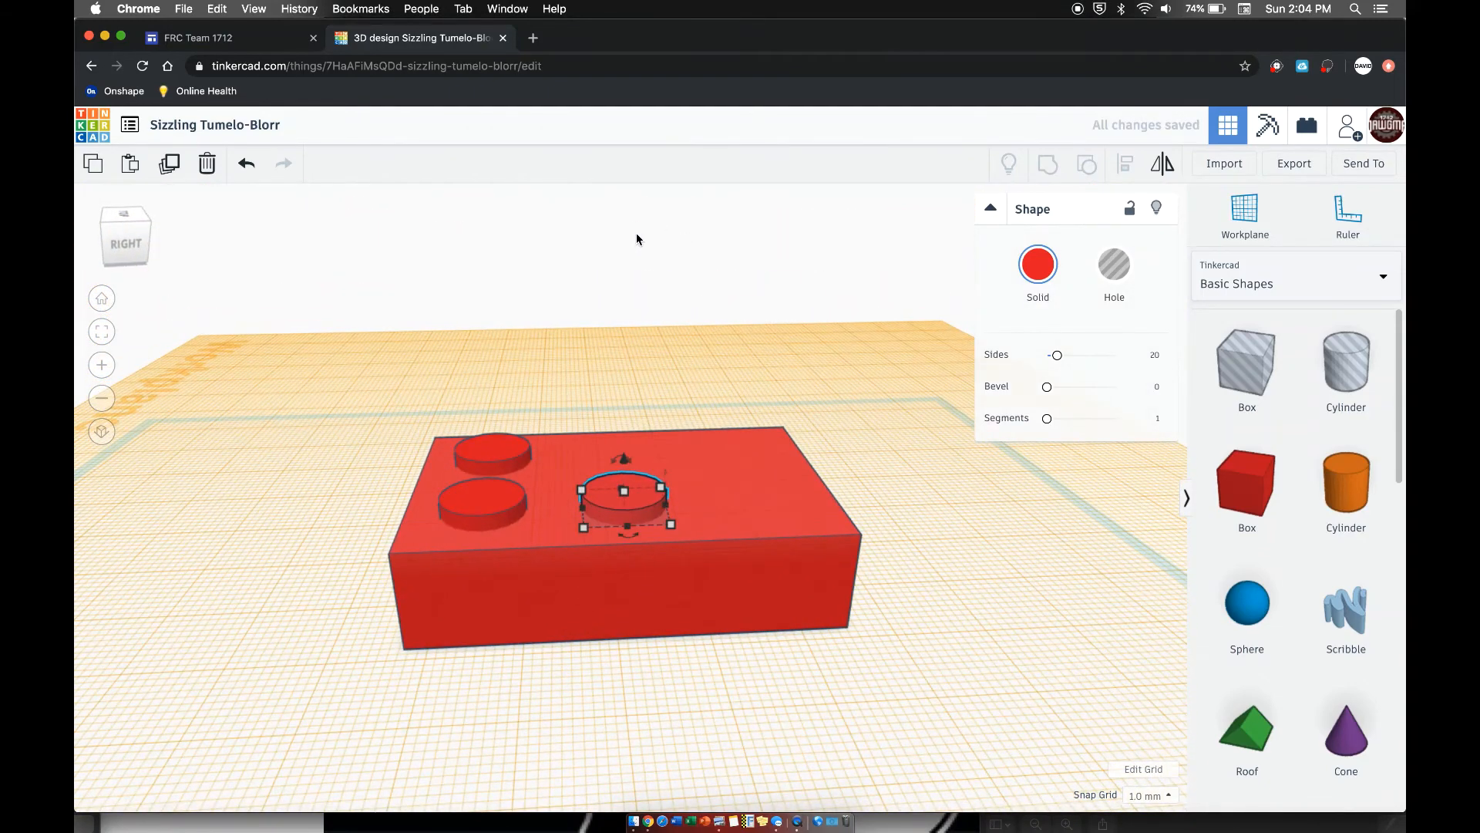
{"action": "key", "text": "Escape"}
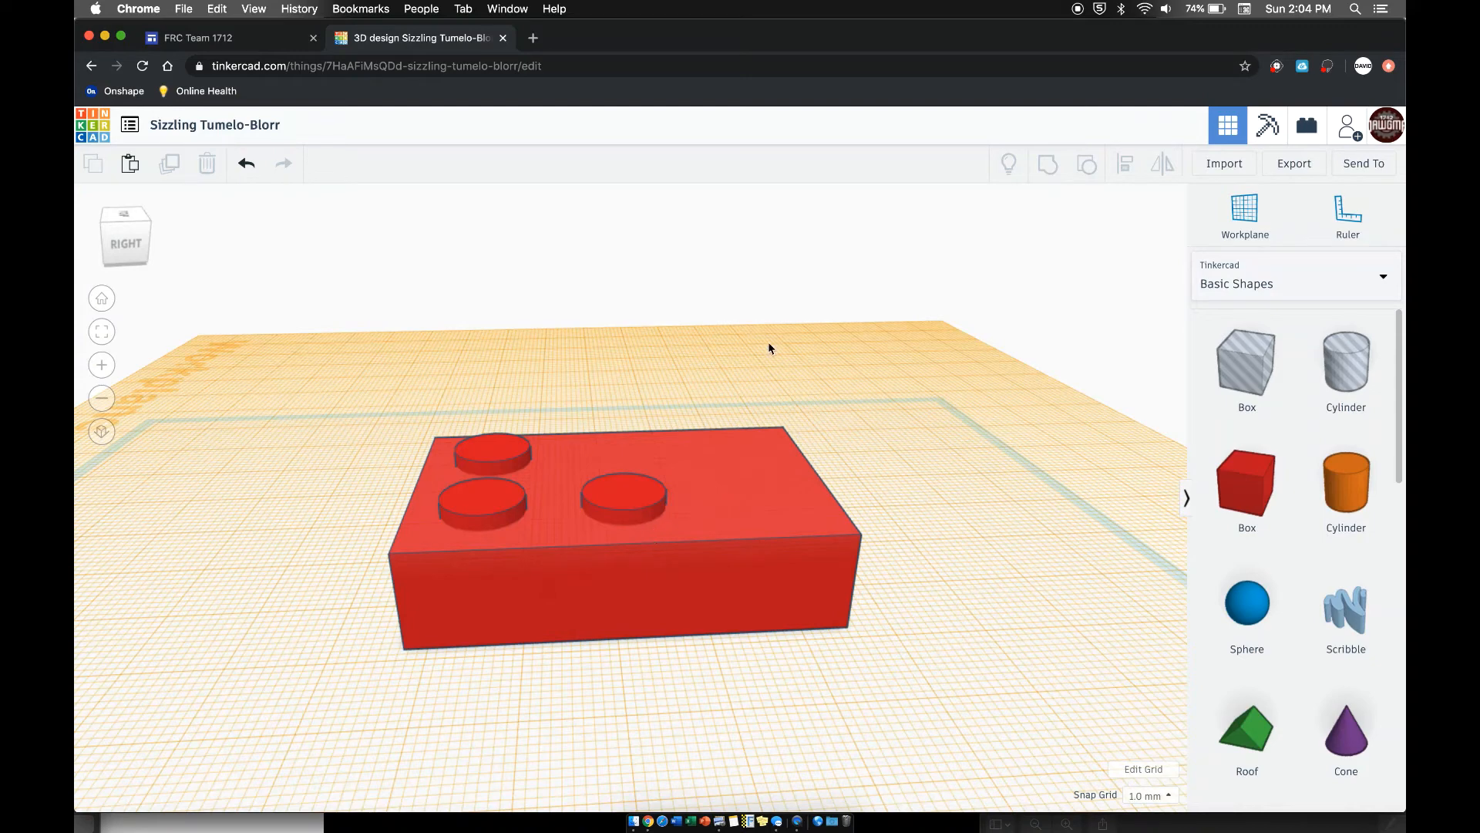
- Duplicate the front-left cylinder and move the copy 21 mm along the box's length
{"action": "right_click_drag", "start_coordinate": [570, 251], "coordinate": [534, 428]}
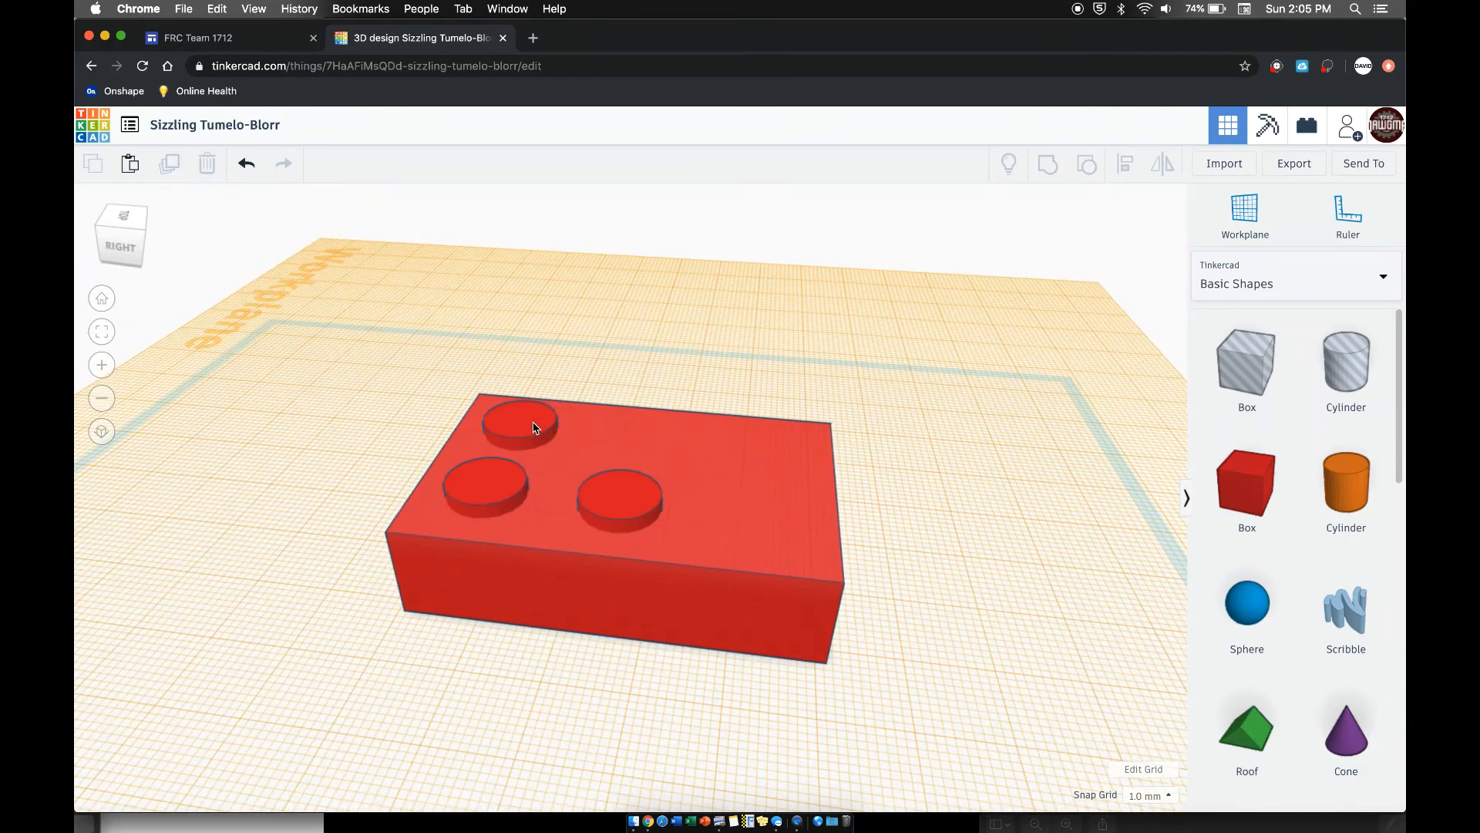
{"action": "left_click", "coordinate": [535, 428]}
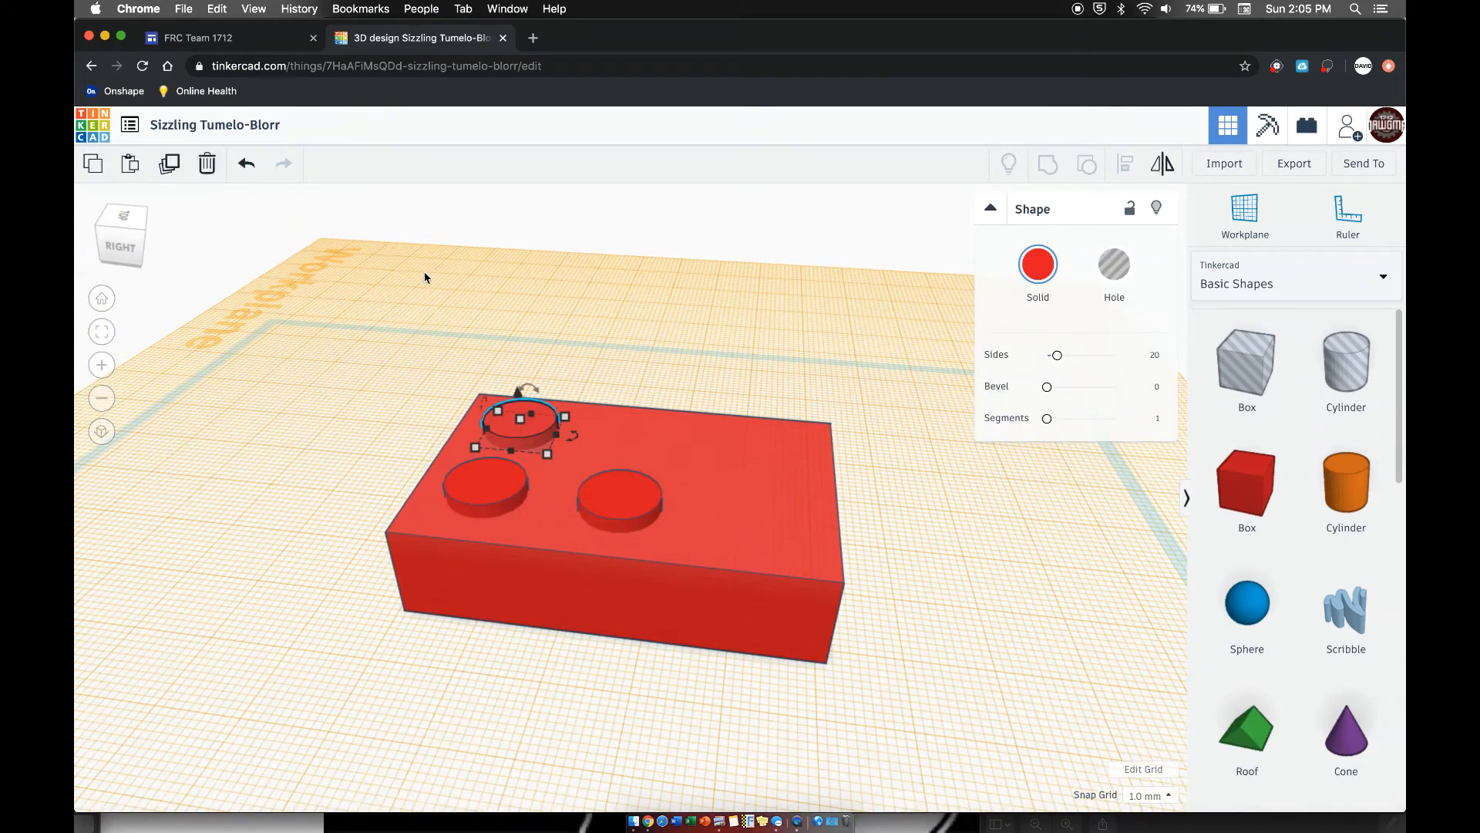
{"action": "left_click", "coordinate": [169, 166]}
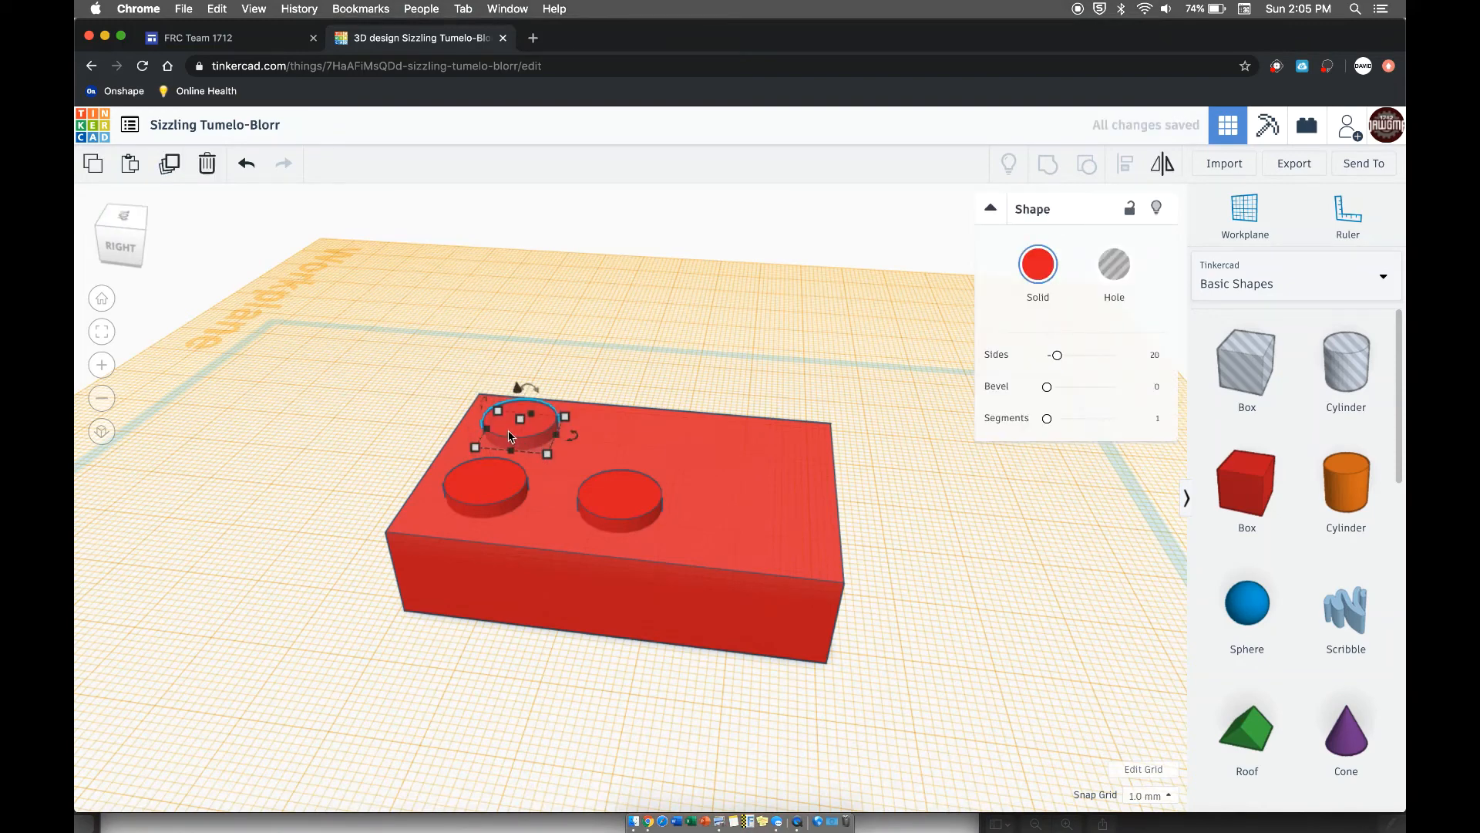
{"action": "left_click_drag", "start_coordinate": [509, 436], "coordinate": [638, 449]}
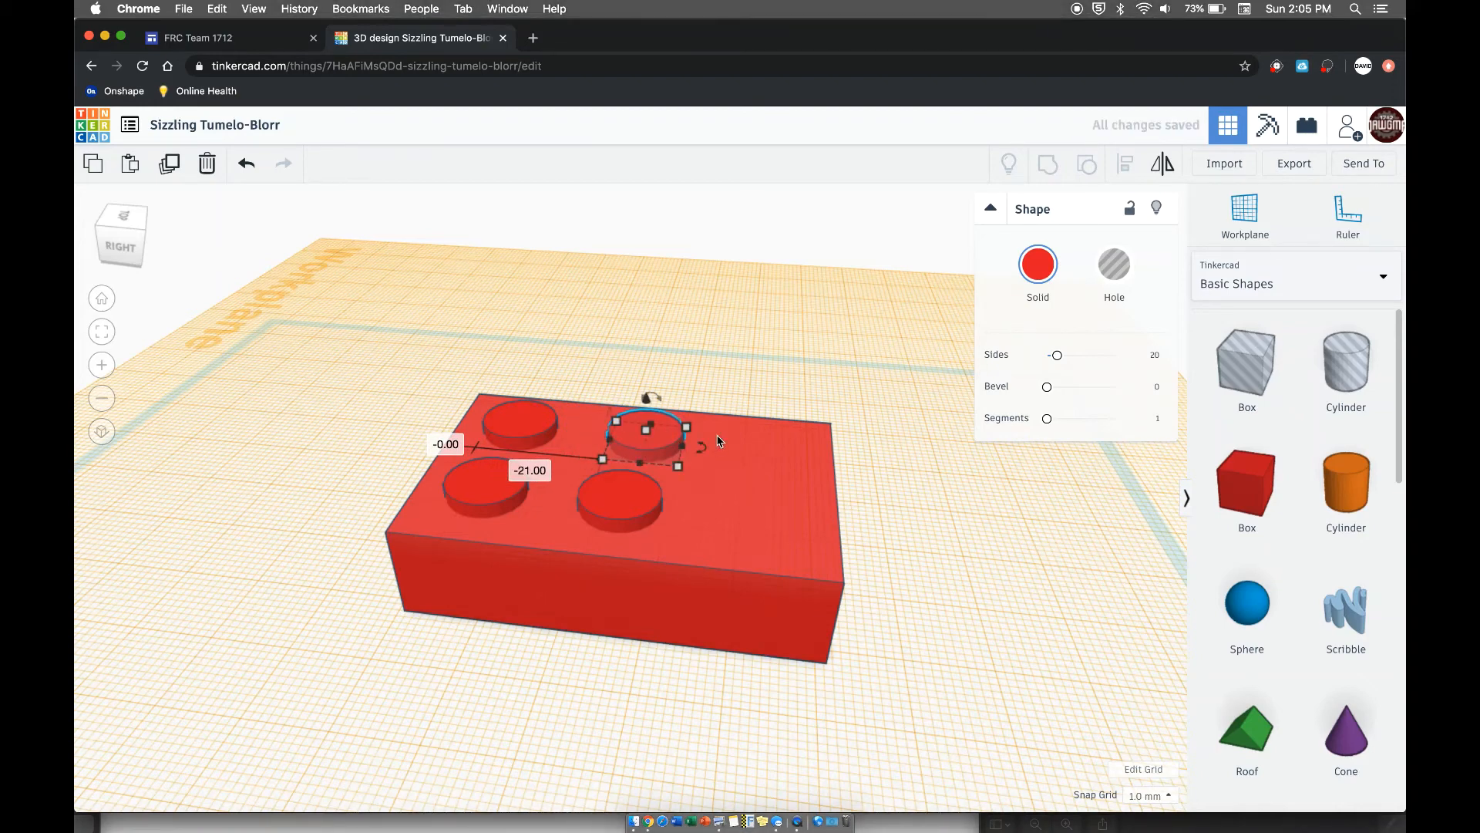
- Shift the copied cylinder 1 mm back along the box's length to line it up with the middle cylinder in the other row
{"action": "right_click_drag", "start_coordinate": [717, 441], "coordinate": [769, 374]}
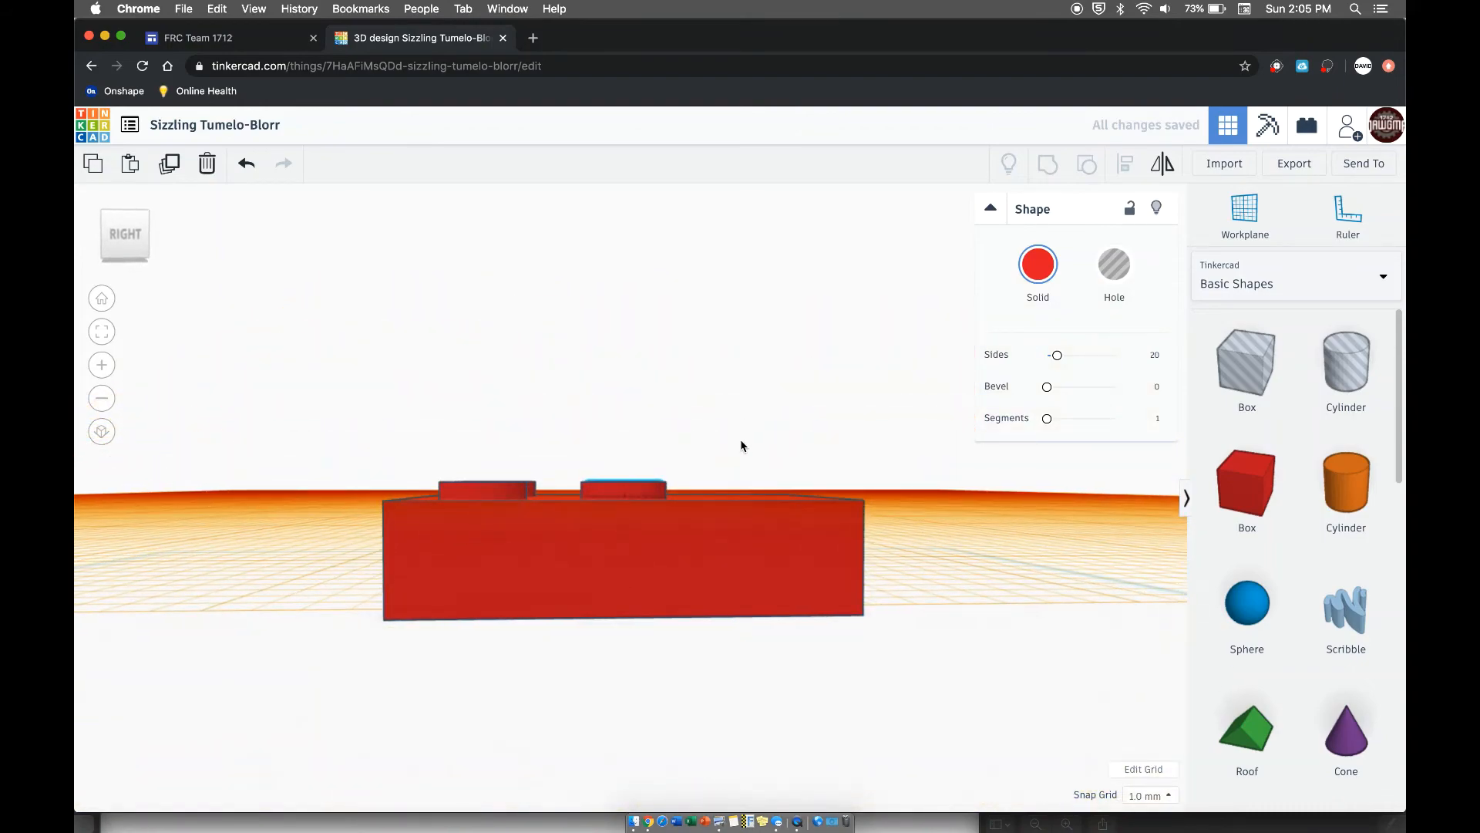
{"action": "right_click_drag", "start_coordinate": [741, 446], "coordinate": [767, 588]}
{"action": "left_click_drag", "start_coordinate": [647, 411], "coordinate": [647, 418]}
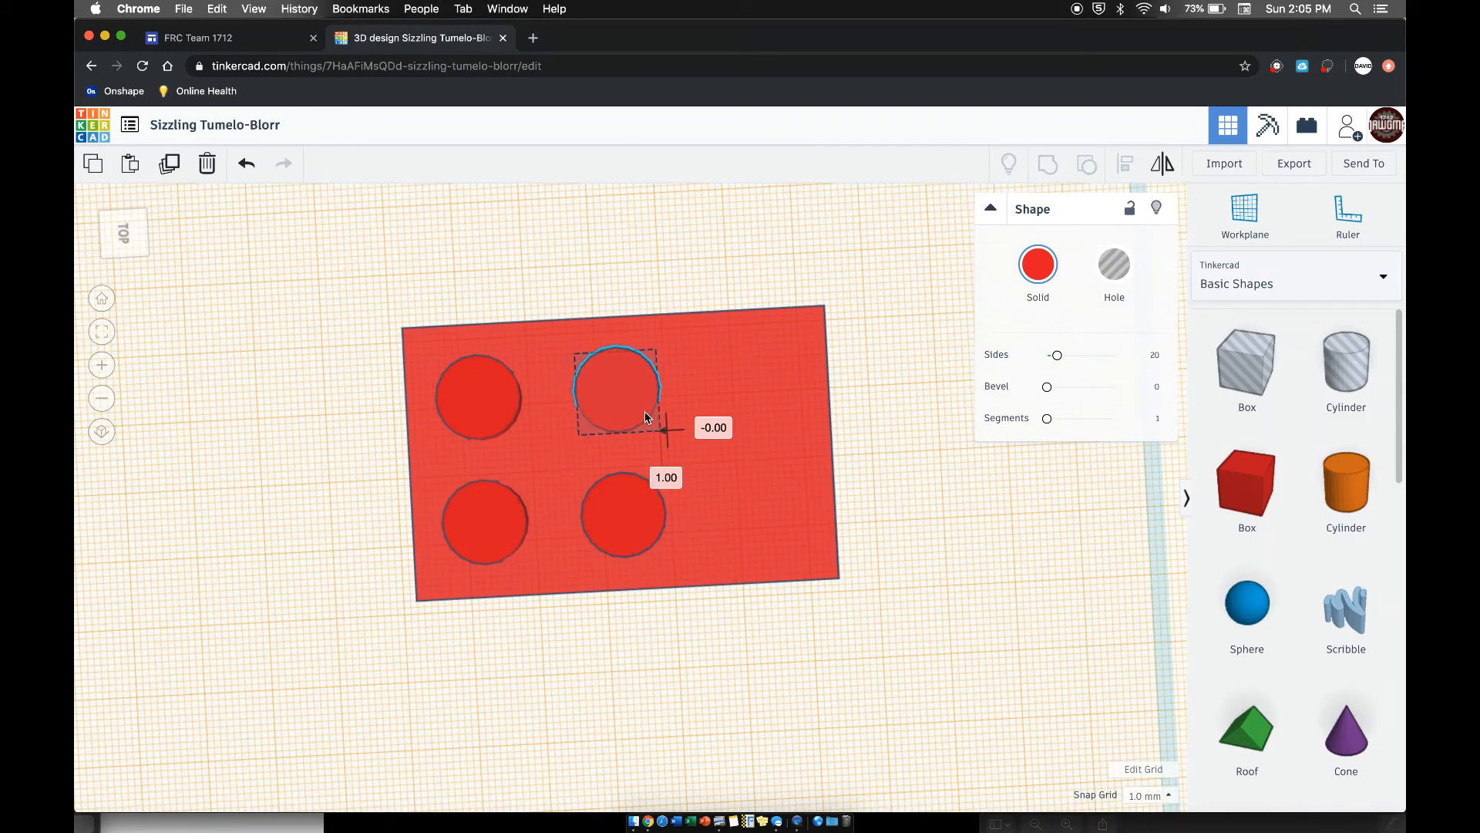
{"action": "left_click", "coordinate": [759, 291]}
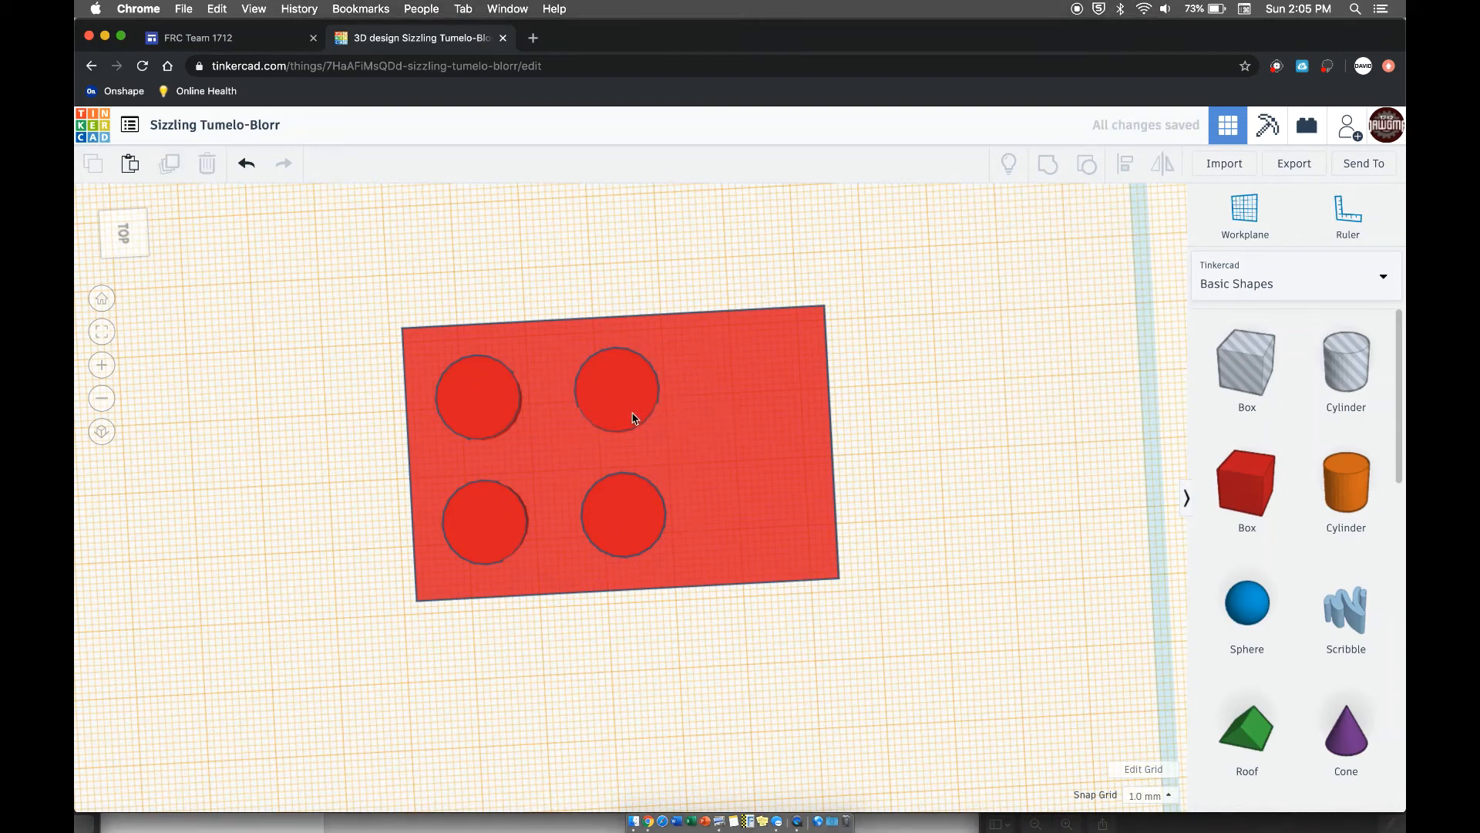
- Duplicate the left row's middle cylinder and place the copy at the back end of that row with the same spacing
{"action": "key", "text": "super+v"}
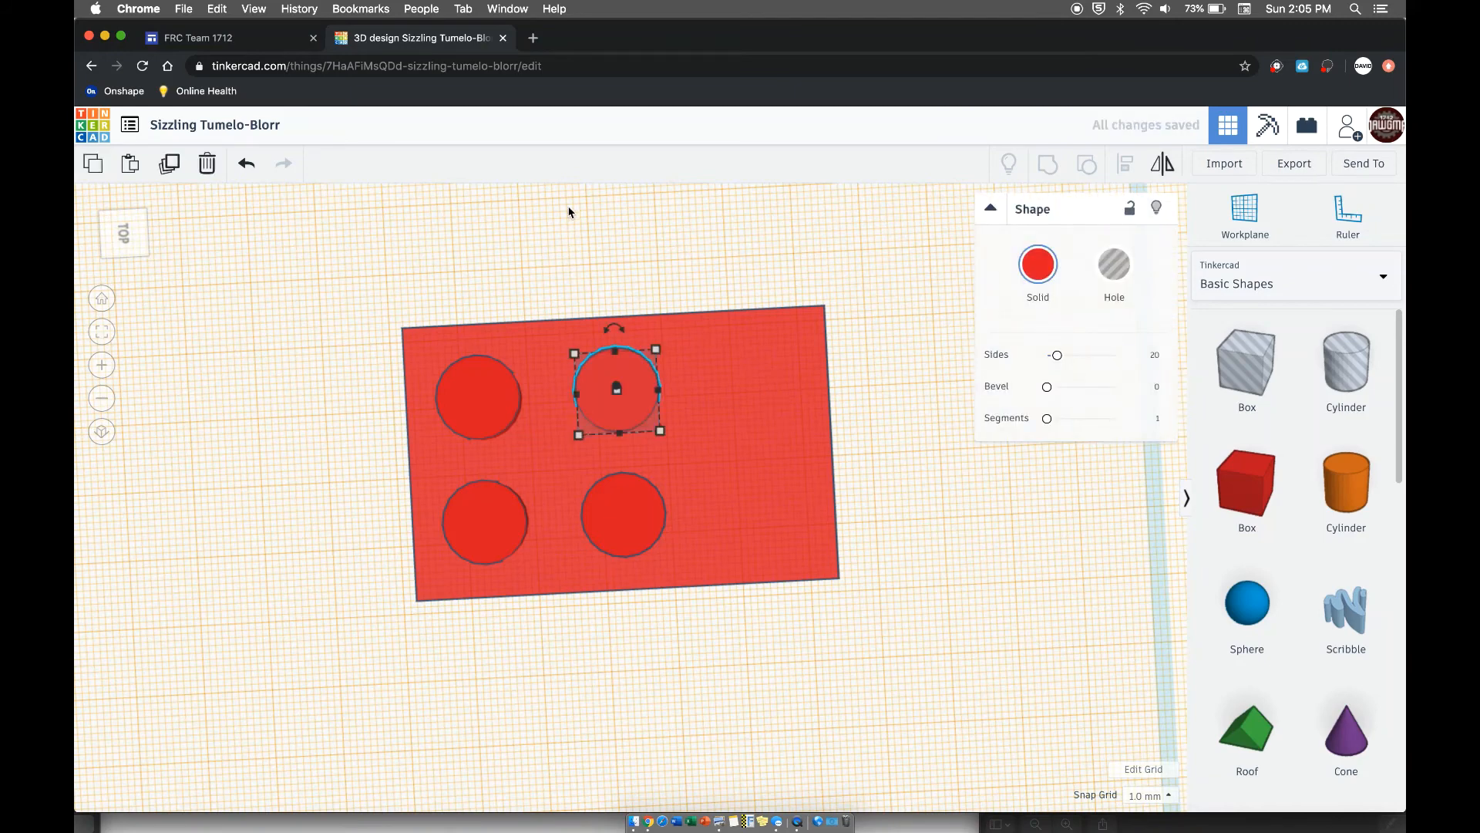
{"action": "key", "text": "Right"}
{"action": "key", "text": "Right"}
{"action": "key", "text": "Right"}
{"action": "key", "text": "Right"}
{"action": "key", "text": "Right"}
{"action": "key", "text": "Right"}
{"action": "key", "text": "Right"}
{"action": "key", "text": "Right"}
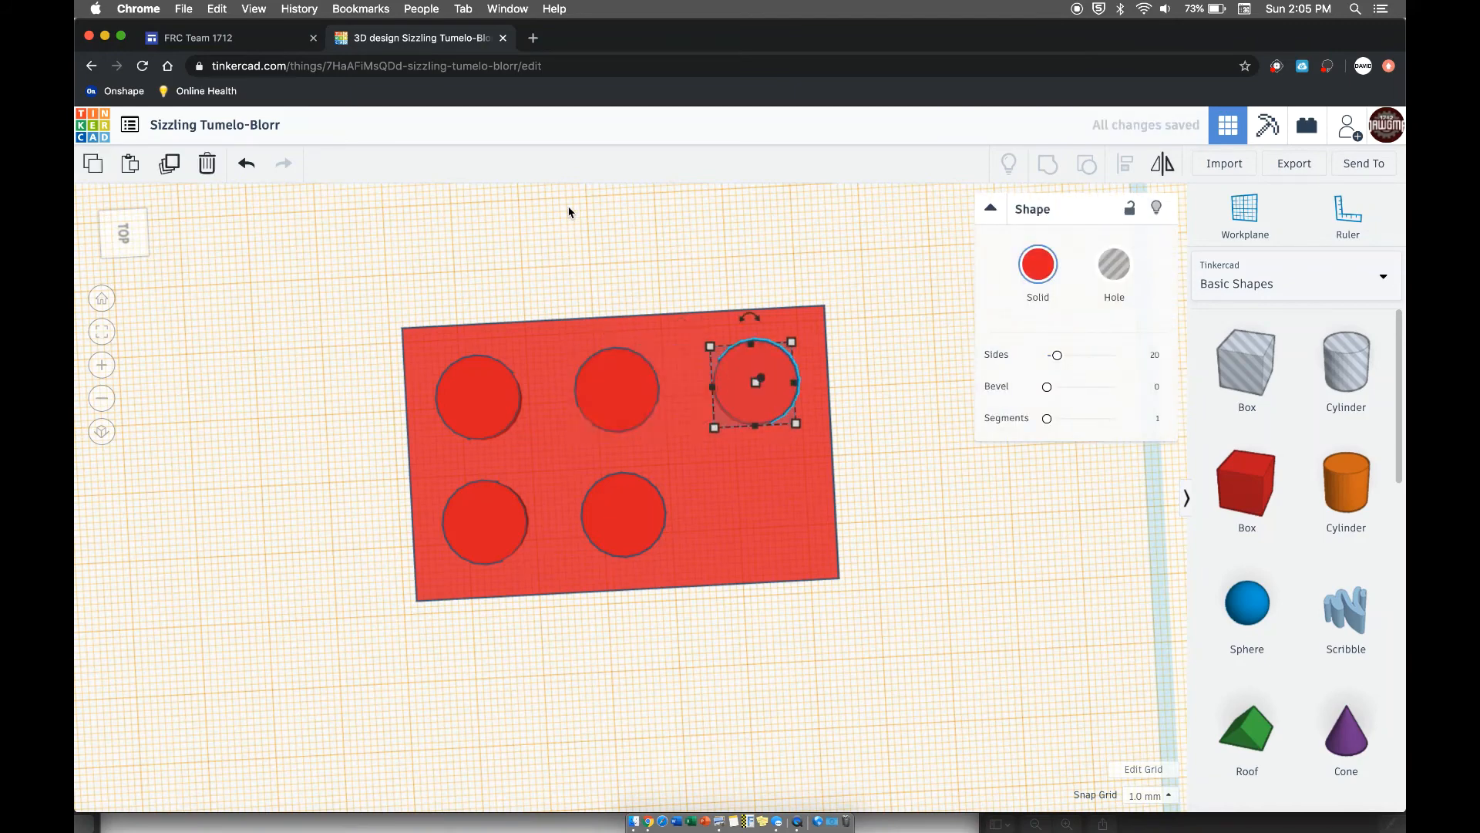
- Duplicate the right row's middle cylinder and place the copy beside the last one to complete the 2x3 stud grid
{"action": "left_click", "coordinate": [638, 522]}
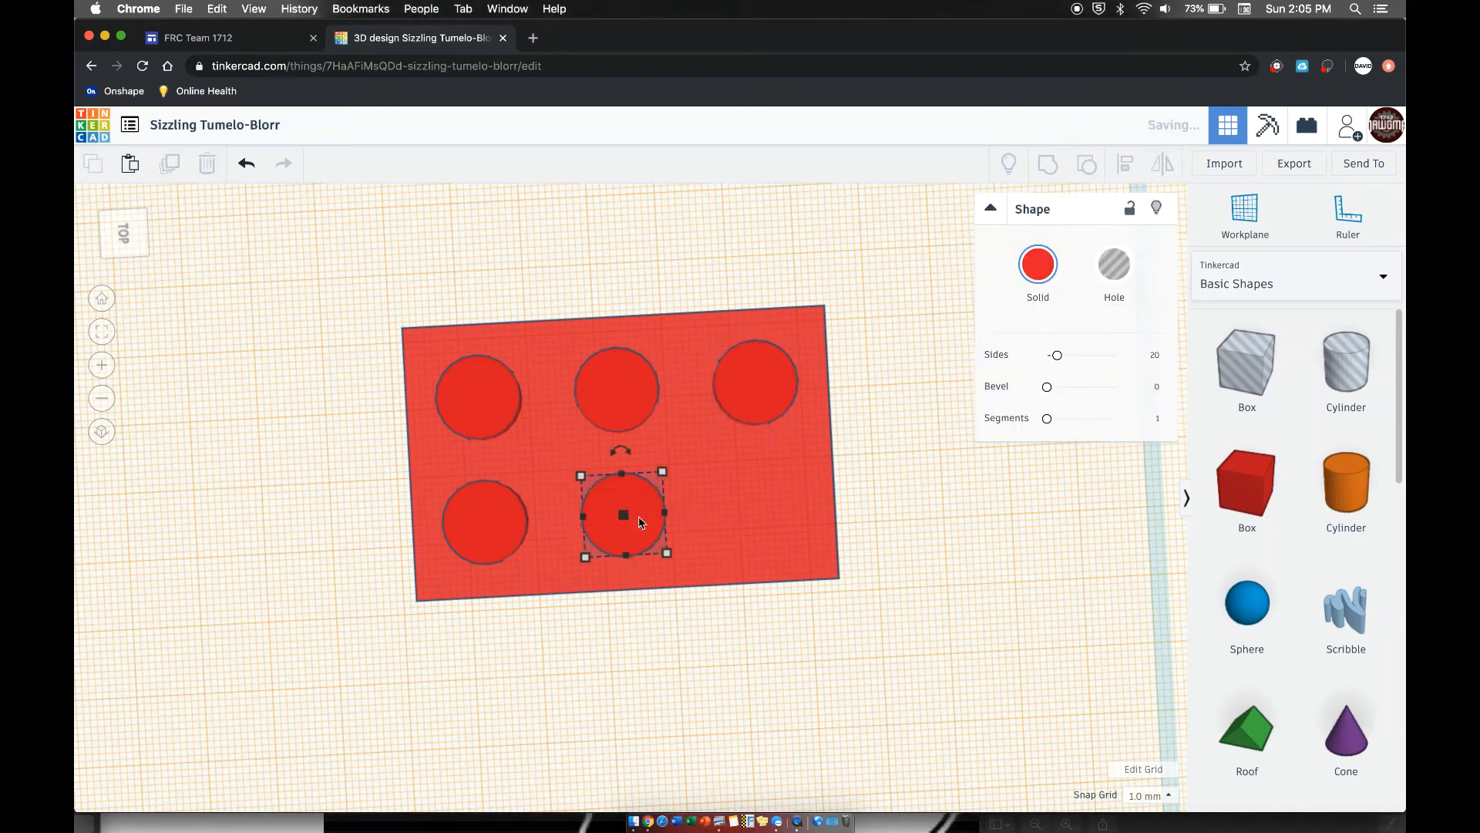
{"action": "key", "text": "super+v"}
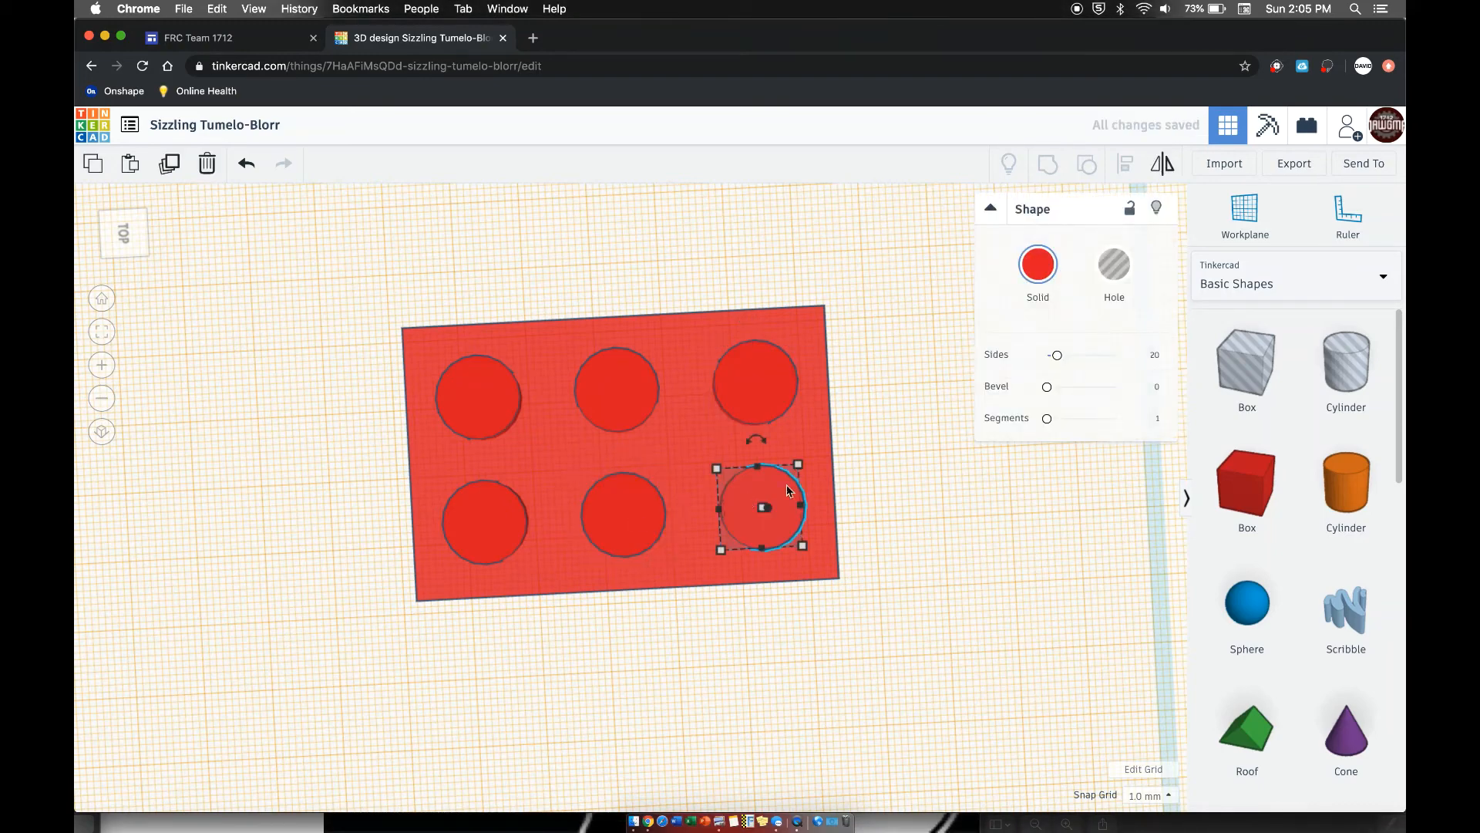
{"action": "left_click", "coordinate": [718, 246]}
- Check the back-left cylinder's placement by moving it from the box's corner to 5 mm inward from both edges
{"action": "right_click_drag", "start_coordinate": [700, 189], "coordinate": [801, 408]}
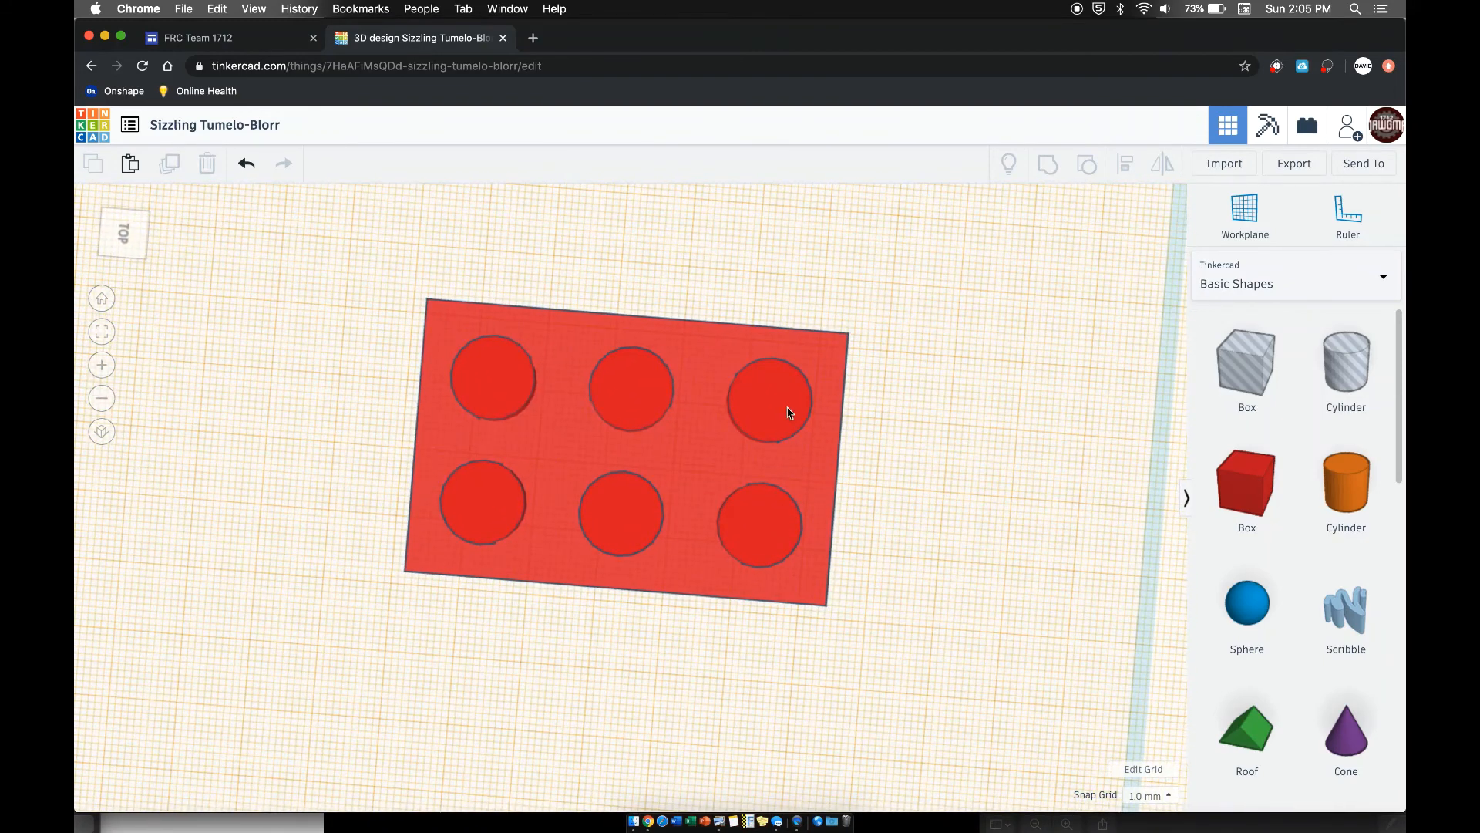
{"action": "left_click_drag", "start_coordinate": [803, 398], "coordinate": [780, 425]}
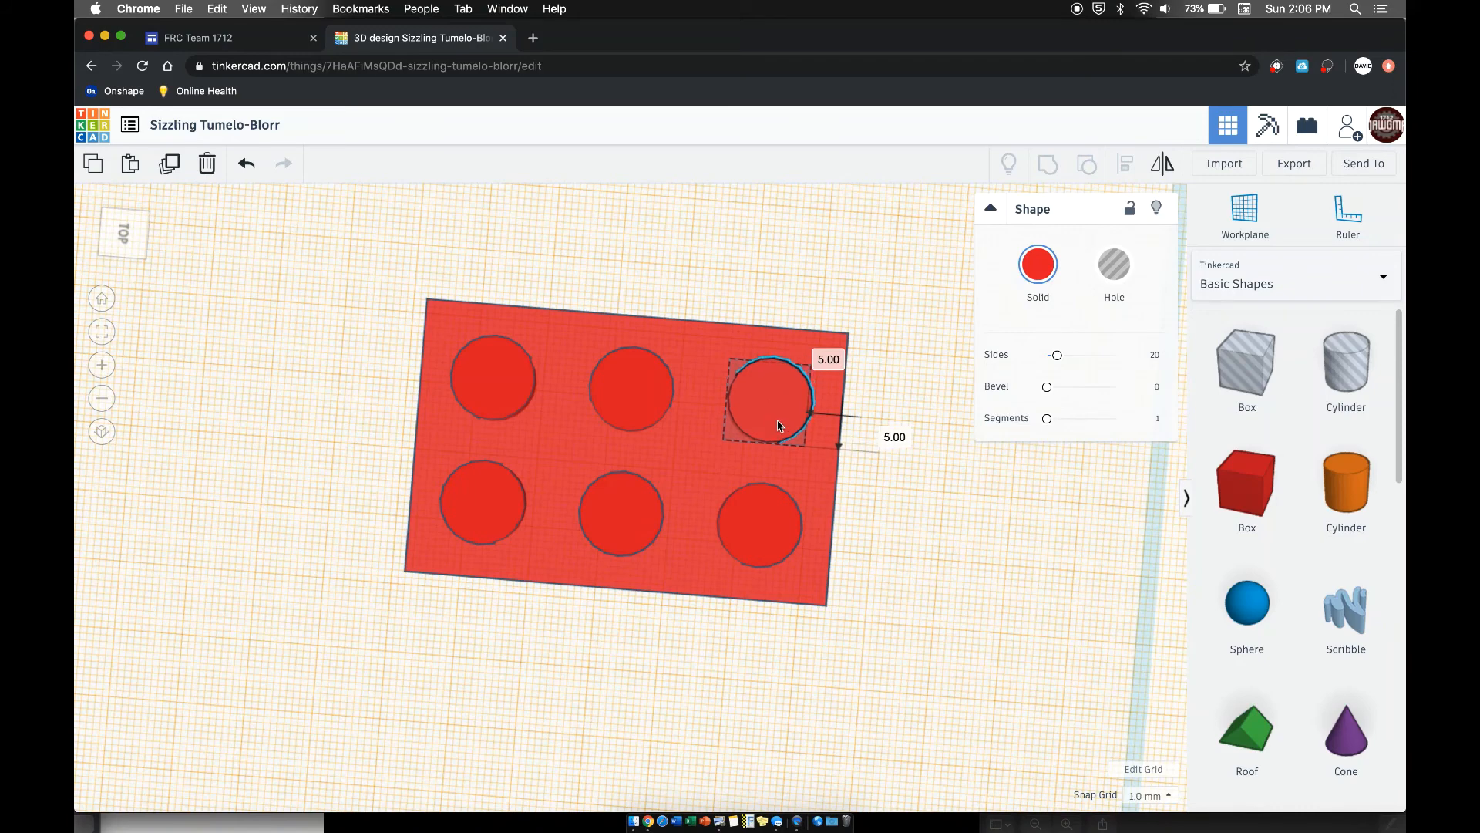
{"action": "right_click_drag", "start_coordinate": [918, 342], "coordinate": [914, 336]}
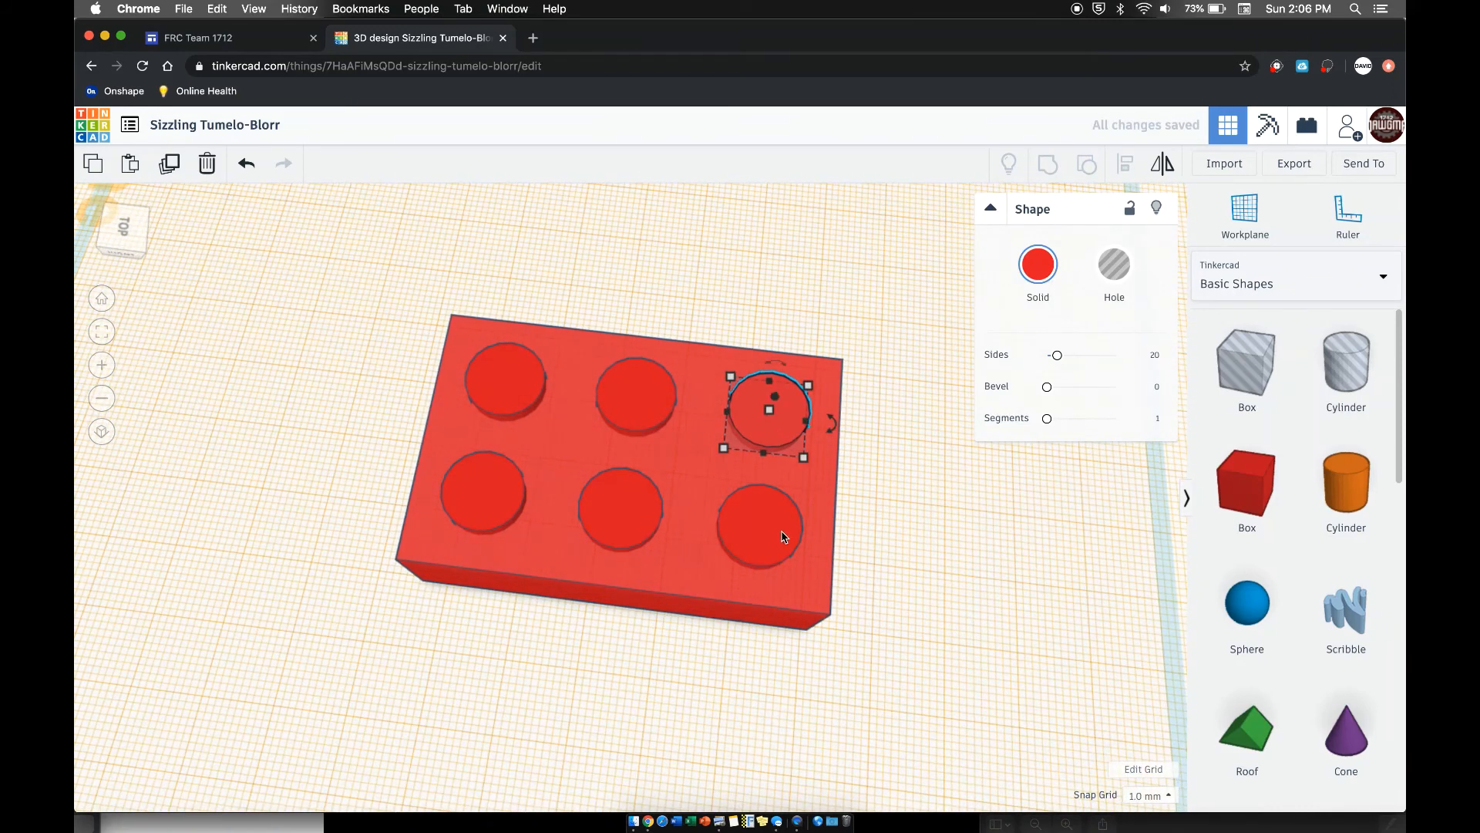
- Try to check the back-right cylinder's offset from the box's corner, and undo its move
{"action": "right_click_drag", "start_coordinate": [779, 531], "coordinate": [777, 537]}
{"action": "left_click_drag", "start_coordinate": [791, 561], "coordinate": [767, 542]}
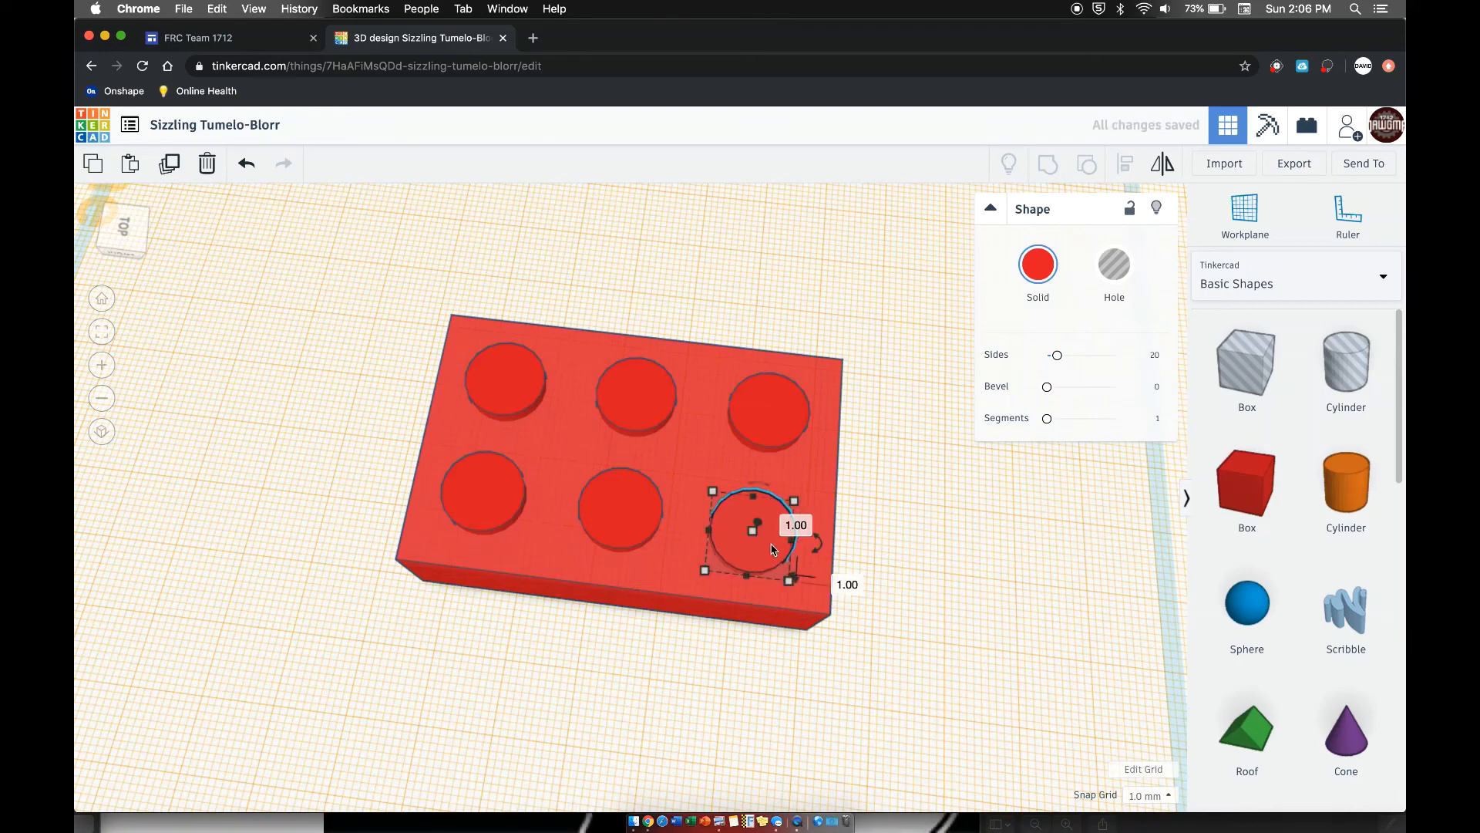
{"action": "key", "text": "super+z"}
{"action": "left_click", "coordinate": [910, 418]}
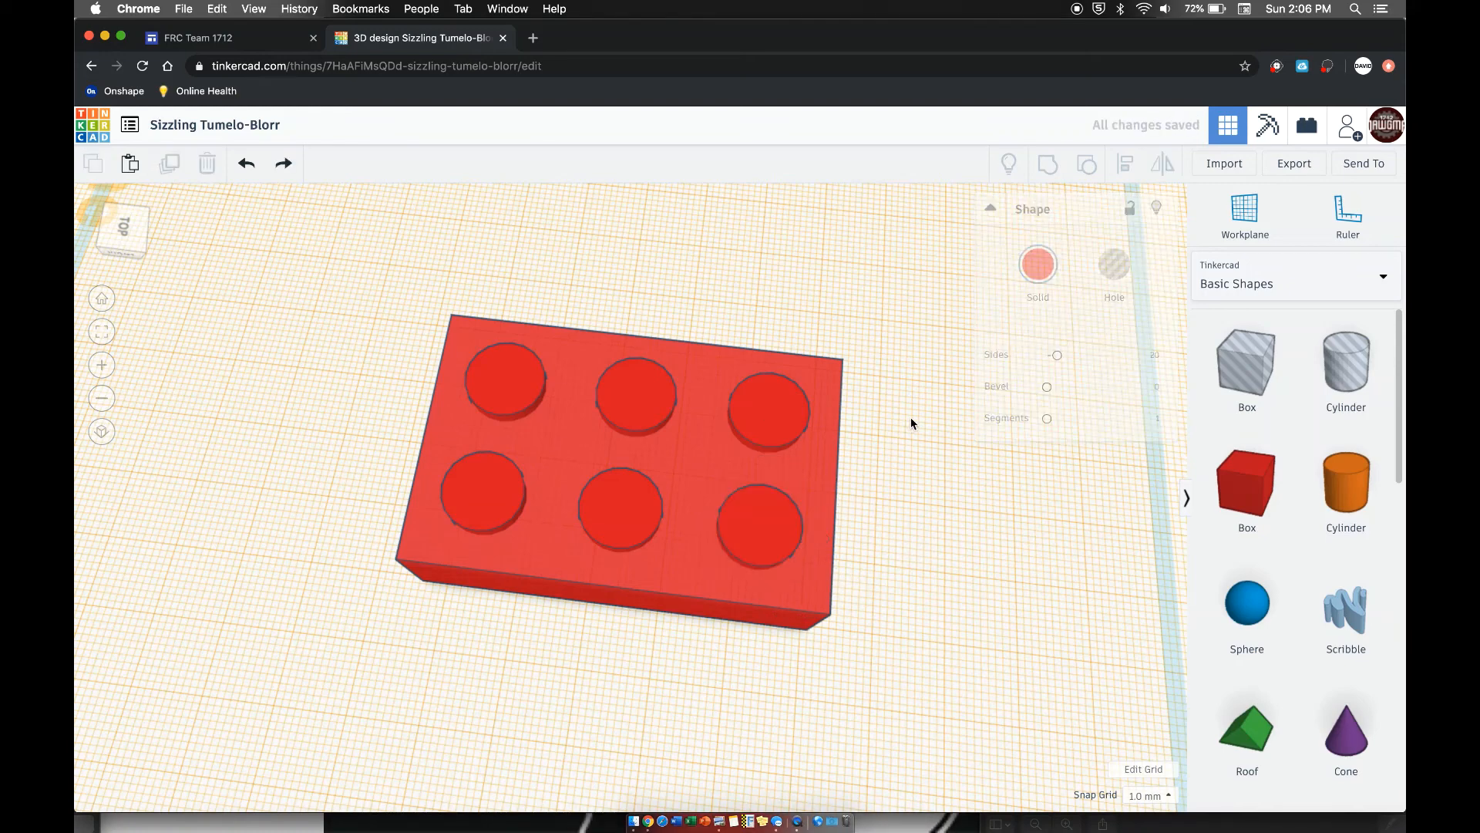
{"action": "right_click_drag", "start_coordinate": [910, 418], "coordinate": [884, 347]}
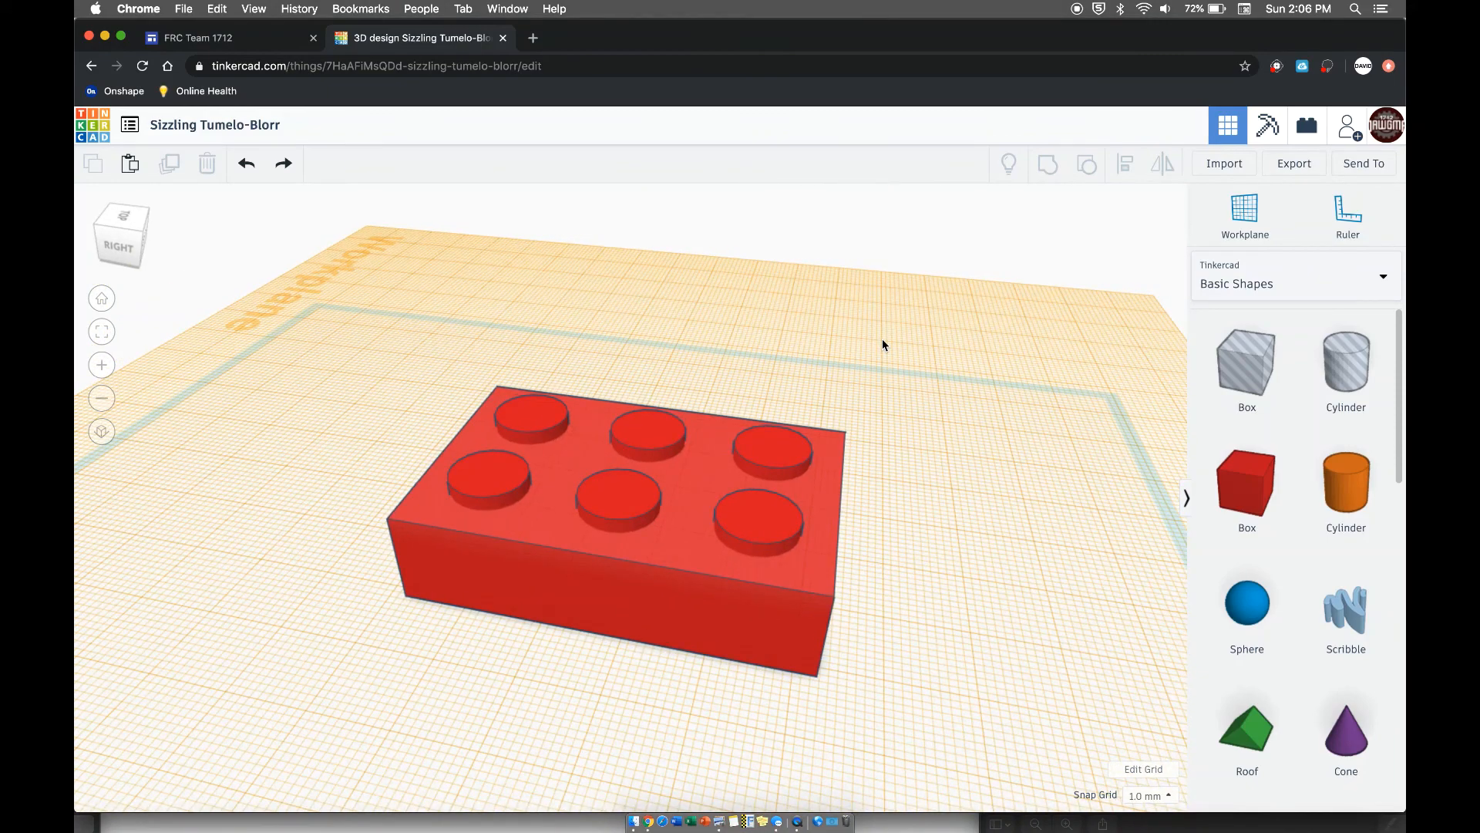
{"action": "right_click_drag", "start_coordinate": [898, 363], "coordinate": [994, 299]}
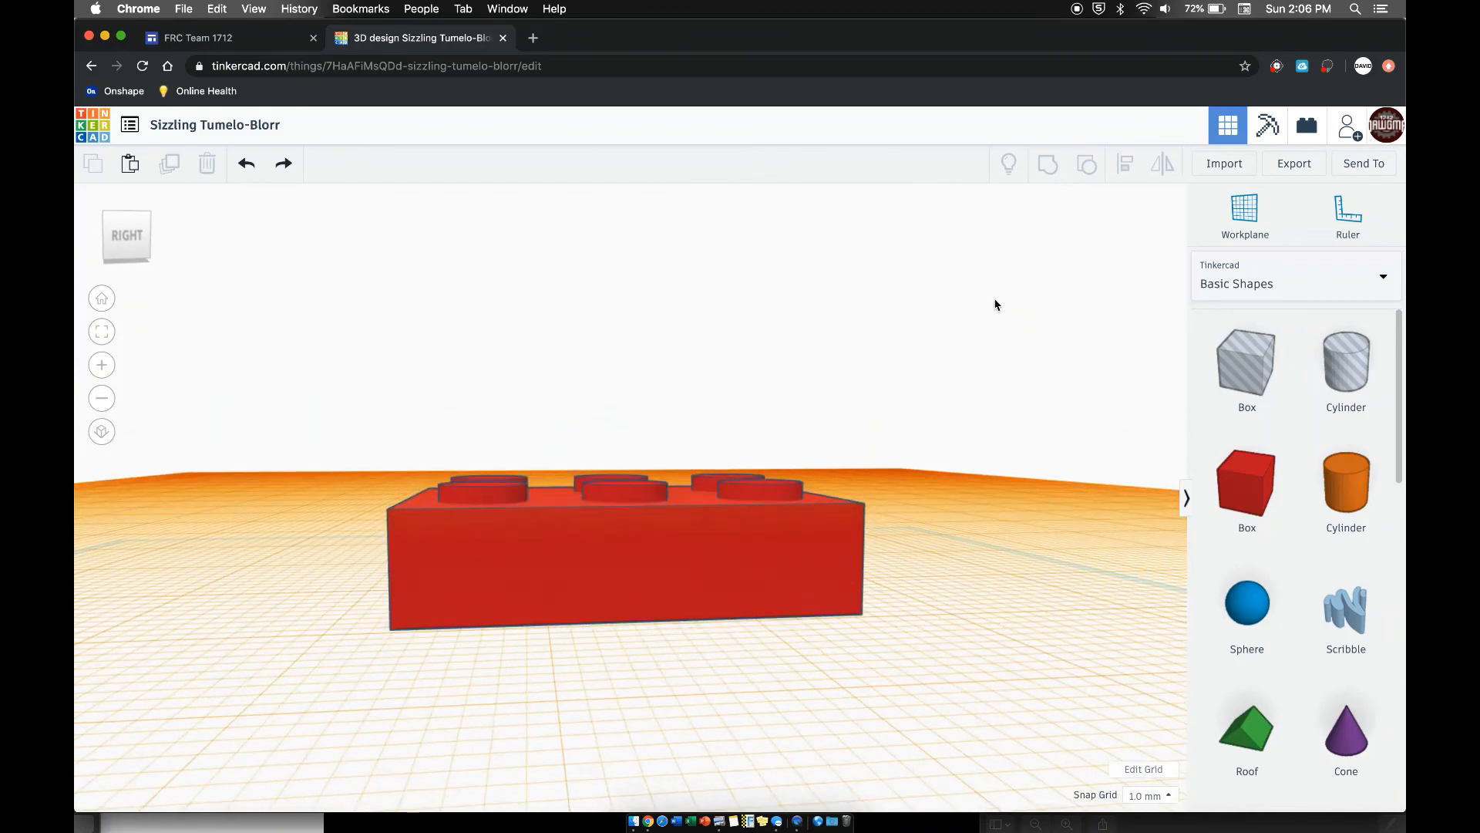